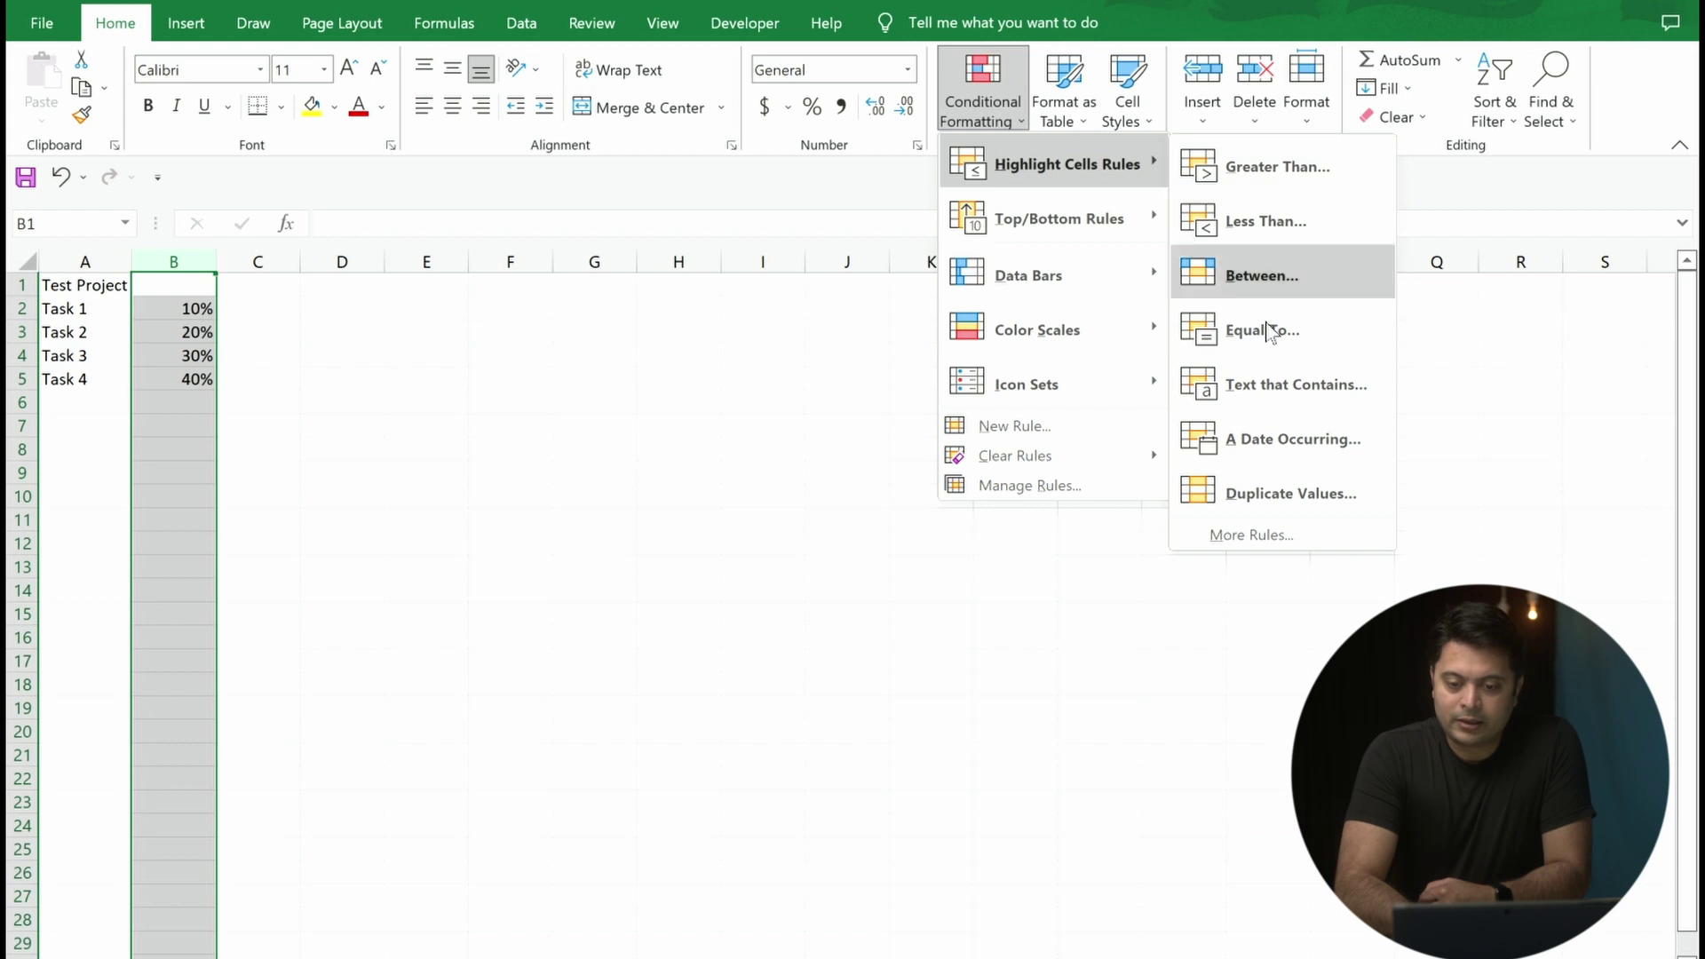
Start a Greater Than highlight rule for column B with the threshold set to 20%
{"action": "left_click", "coordinate": [1296, 173]}
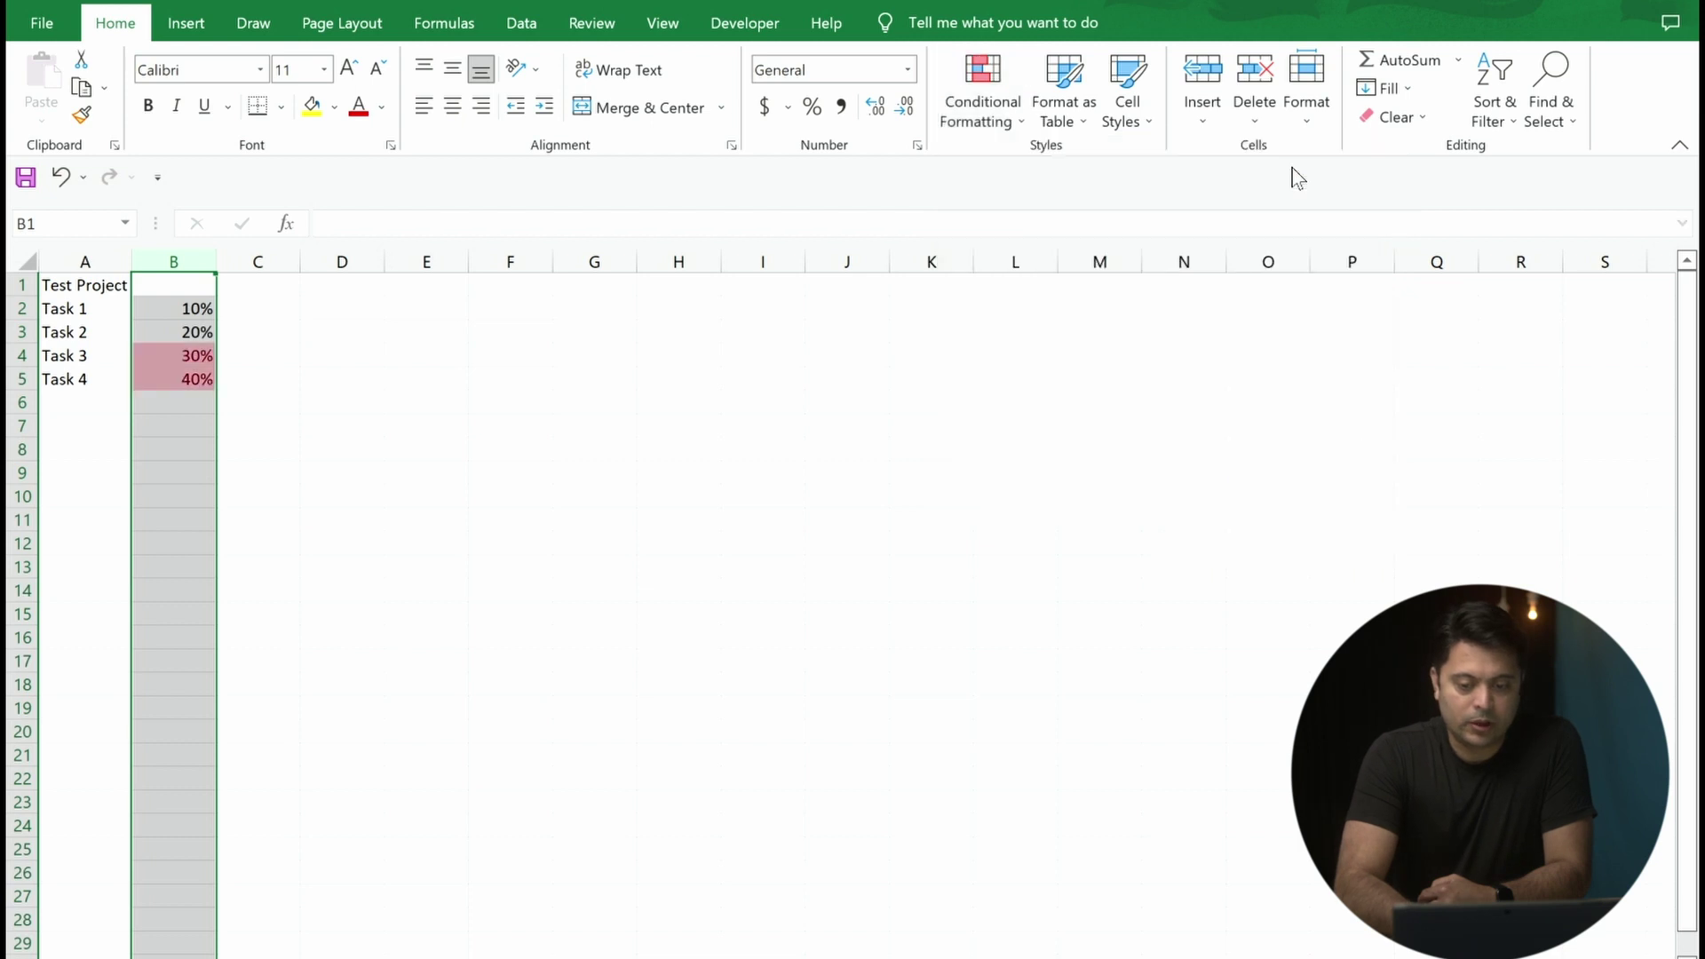
{"action": "left_click", "coordinate": [270, 638]}
{"action": "key", "text": "BackSpace"}
{"action": "key", "text": "BackSpace"}
{"action": "type", "text": "0%"}
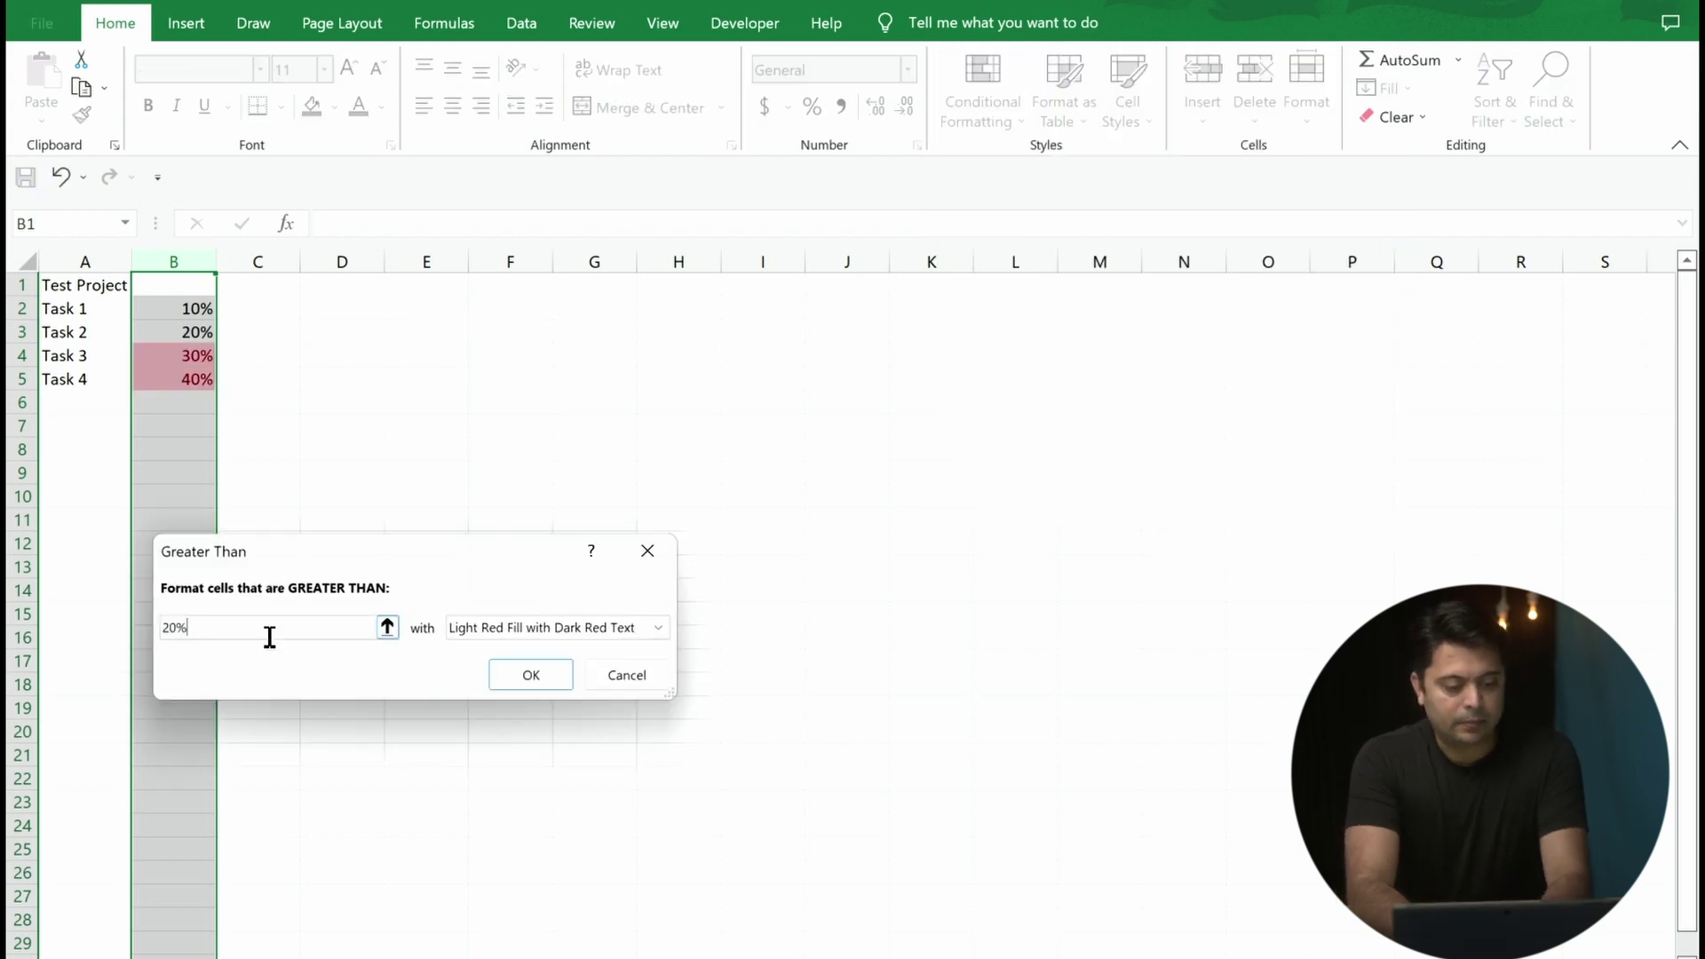
Give the Greater Than rule a custom format with a light green background fill and apply it to column B
{"action": "left_click", "coordinate": [658, 629]}
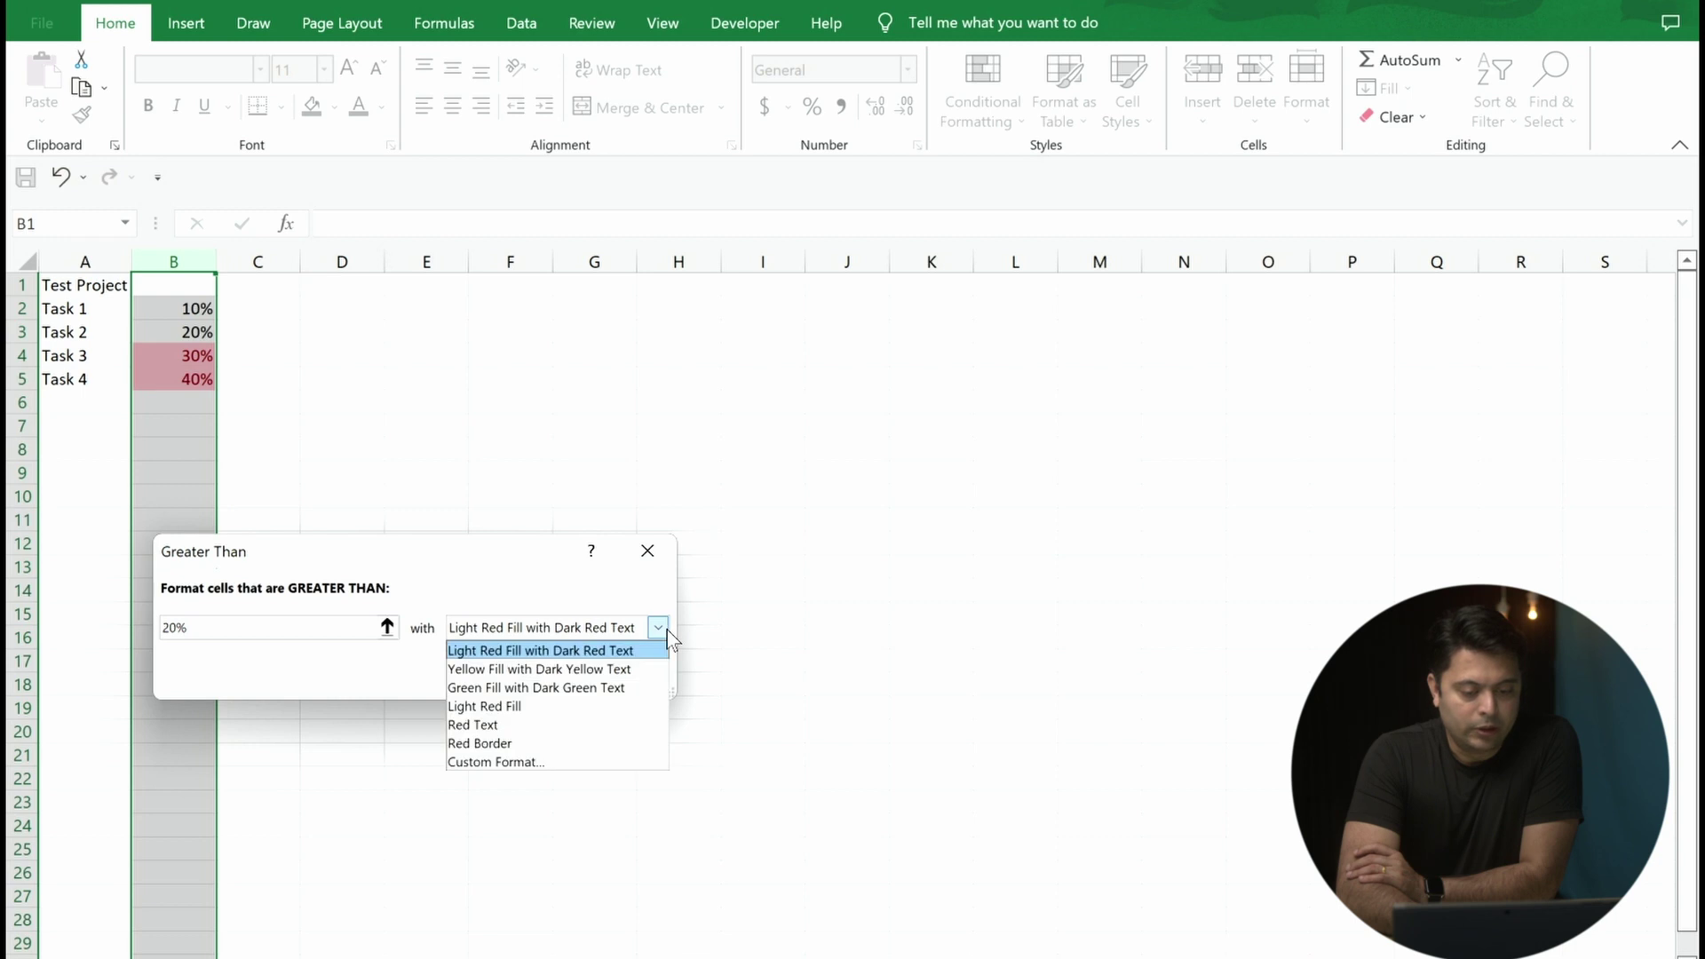
{"action": "left_click", "coordinate": [498, 762]}
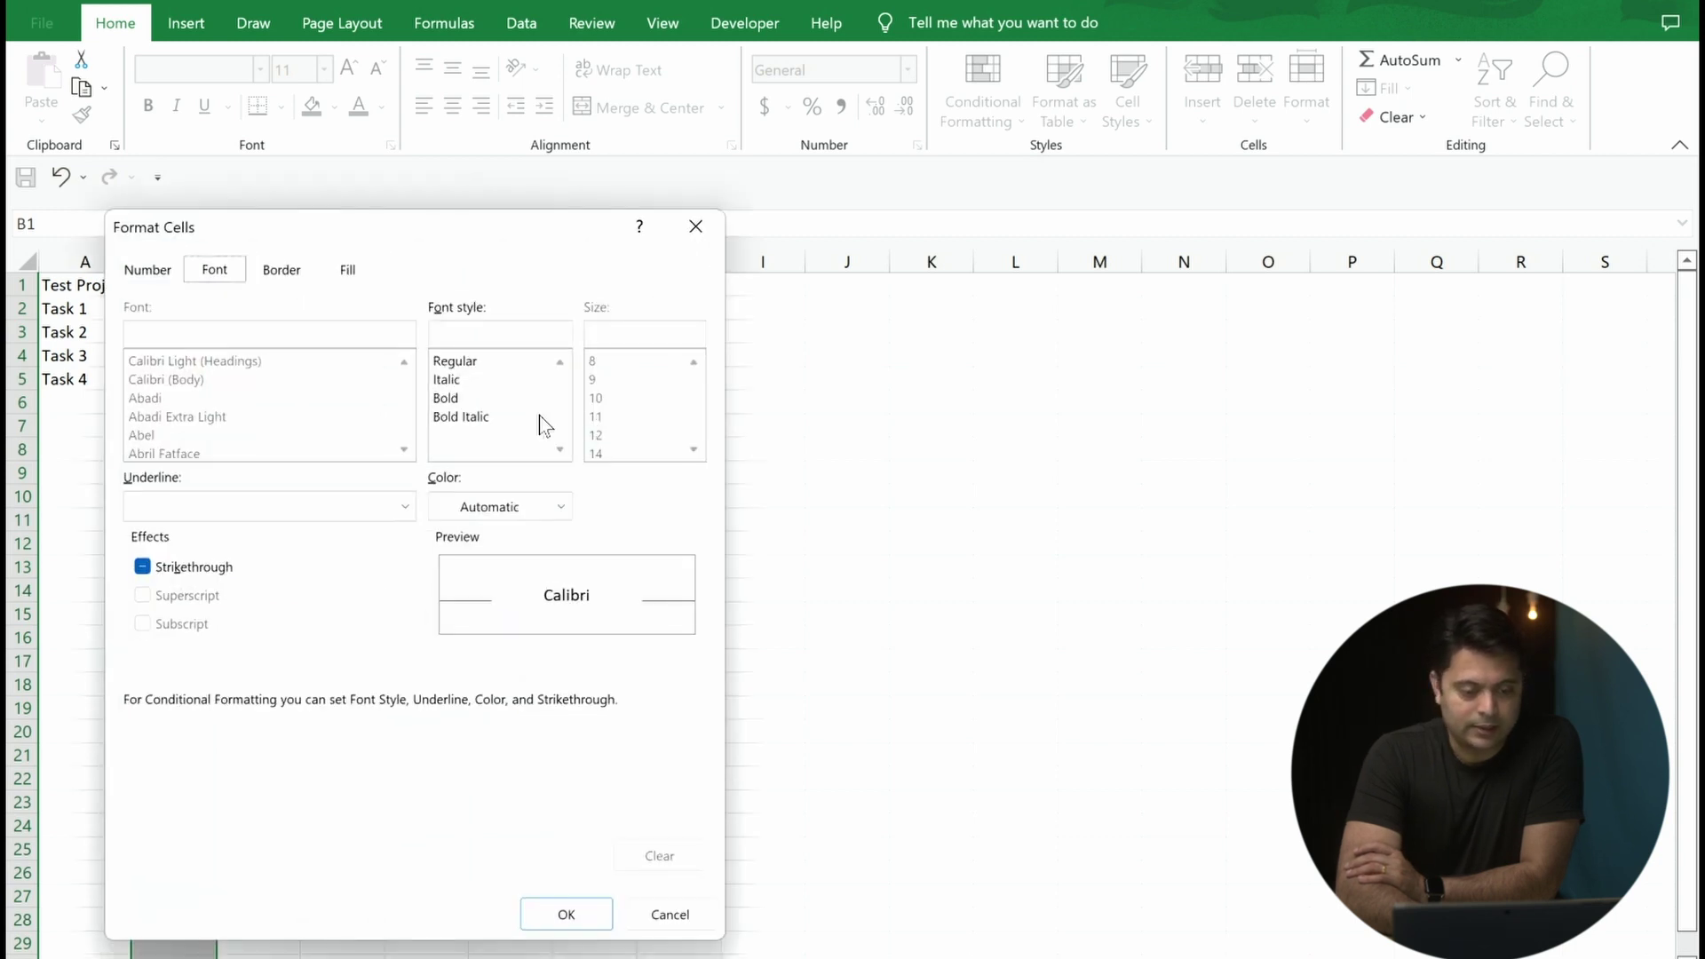
{"action": "left_click", "coordinate": [282, 270]}
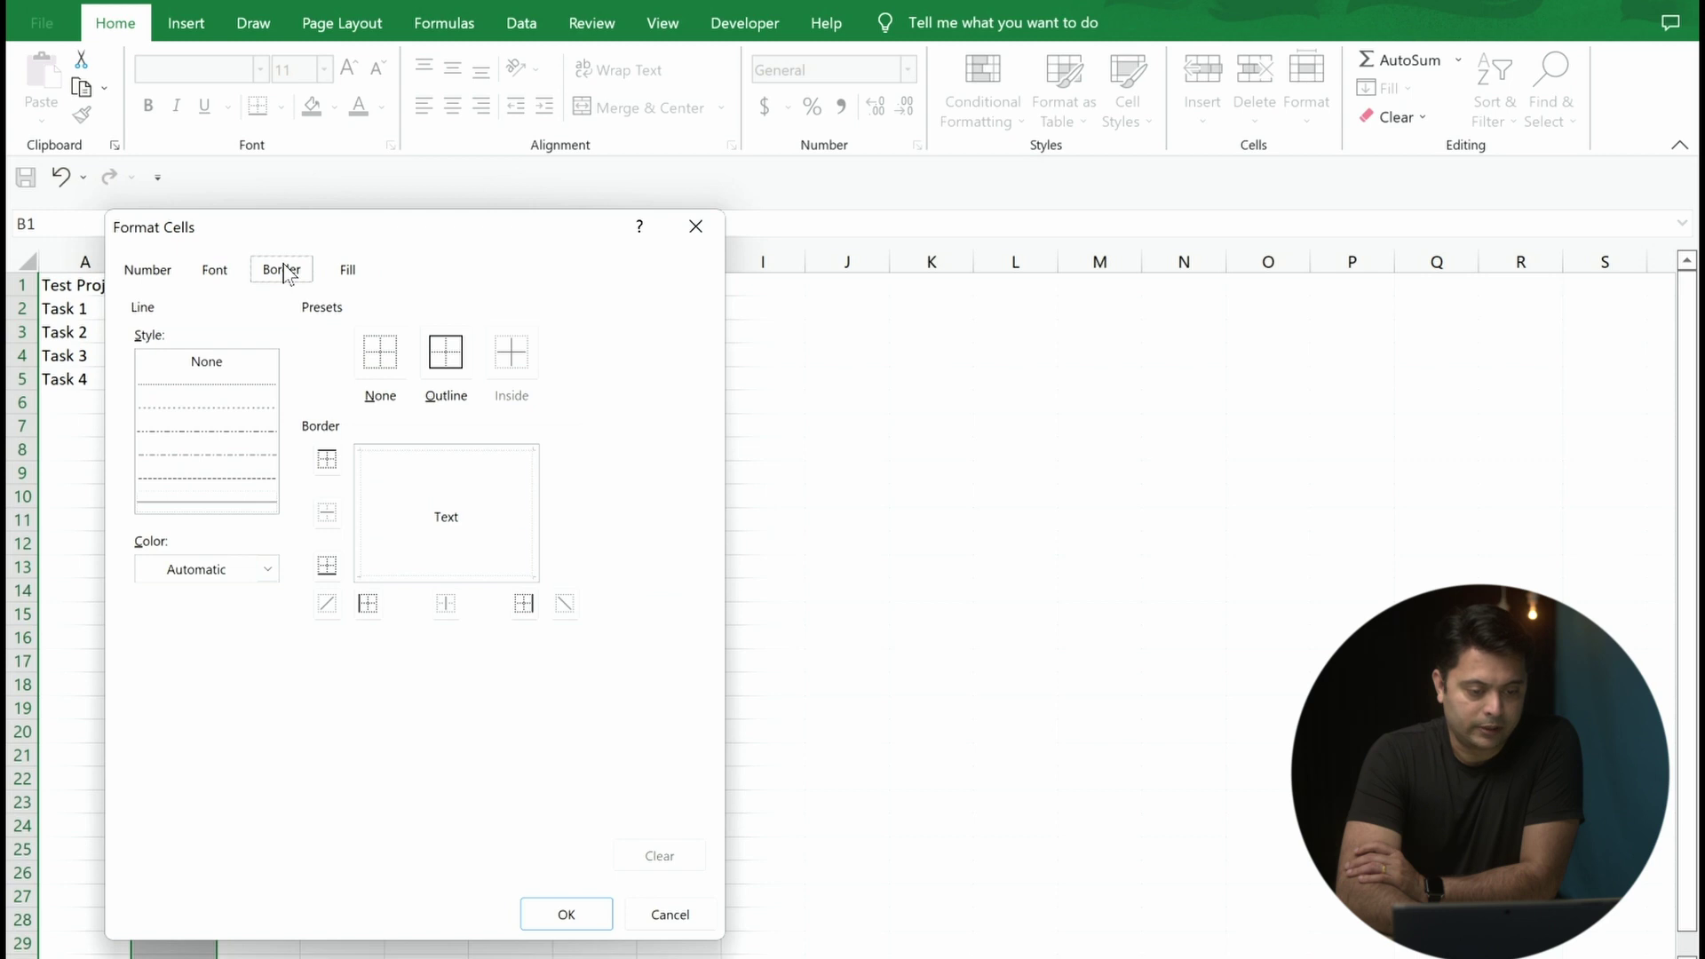
{"action": "left_click", "coordinate": [348, 273]}
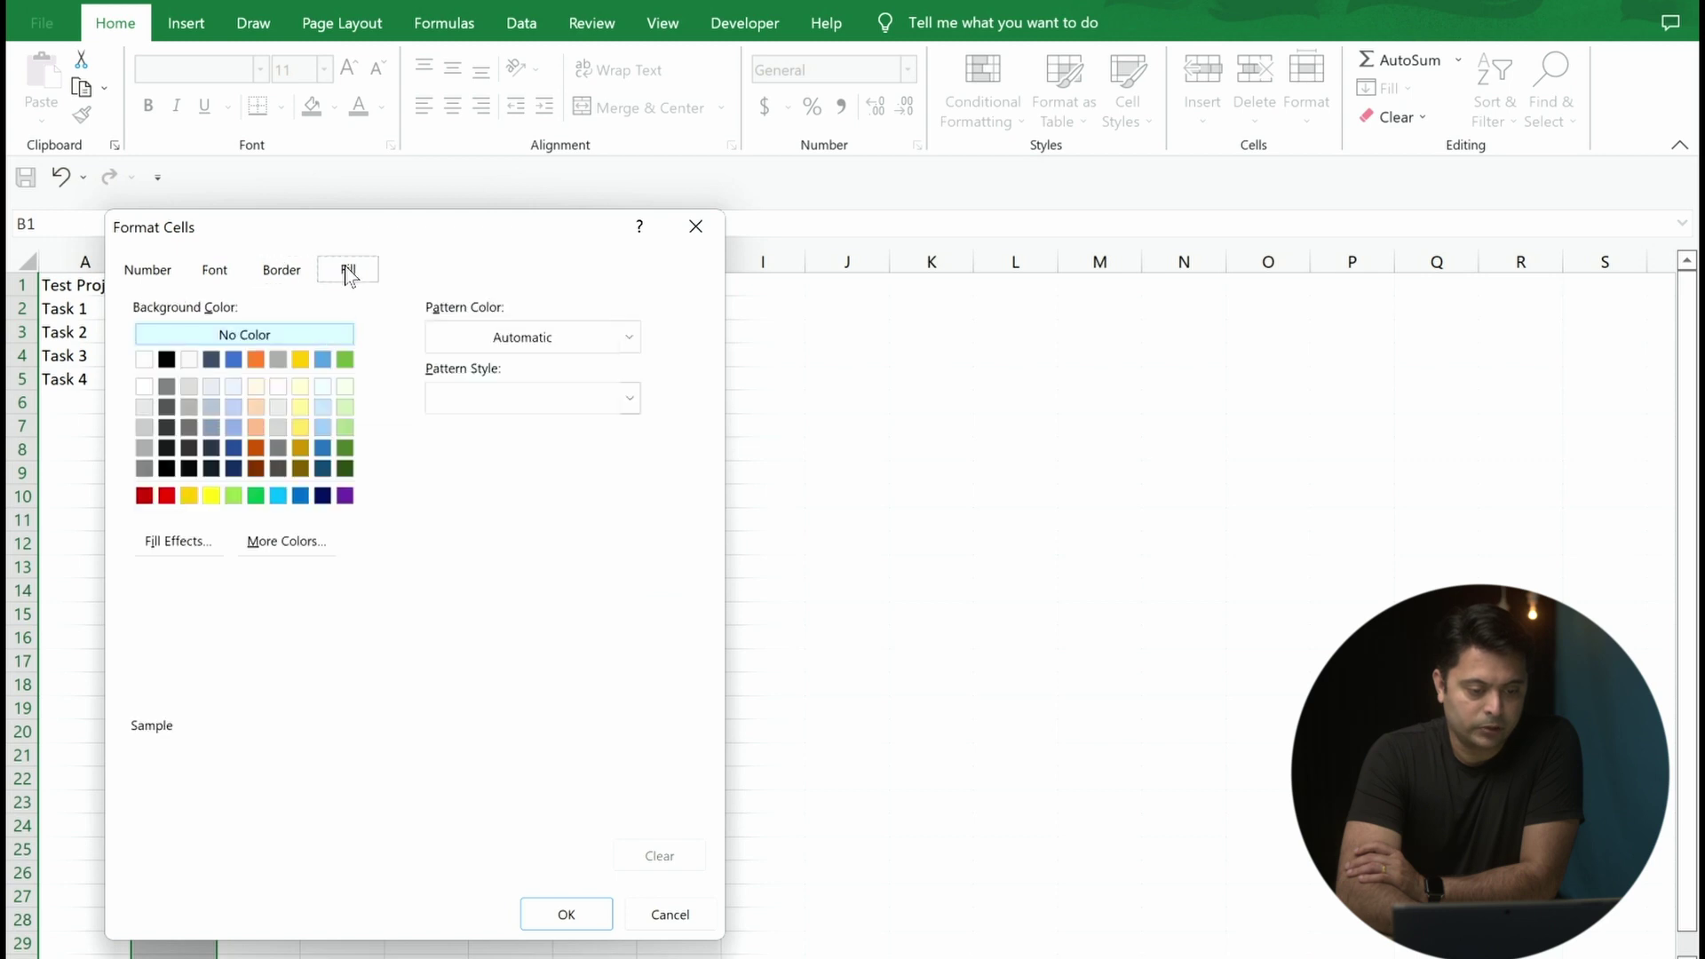
{"action": "left_click", "coordinate": [345, 408]}
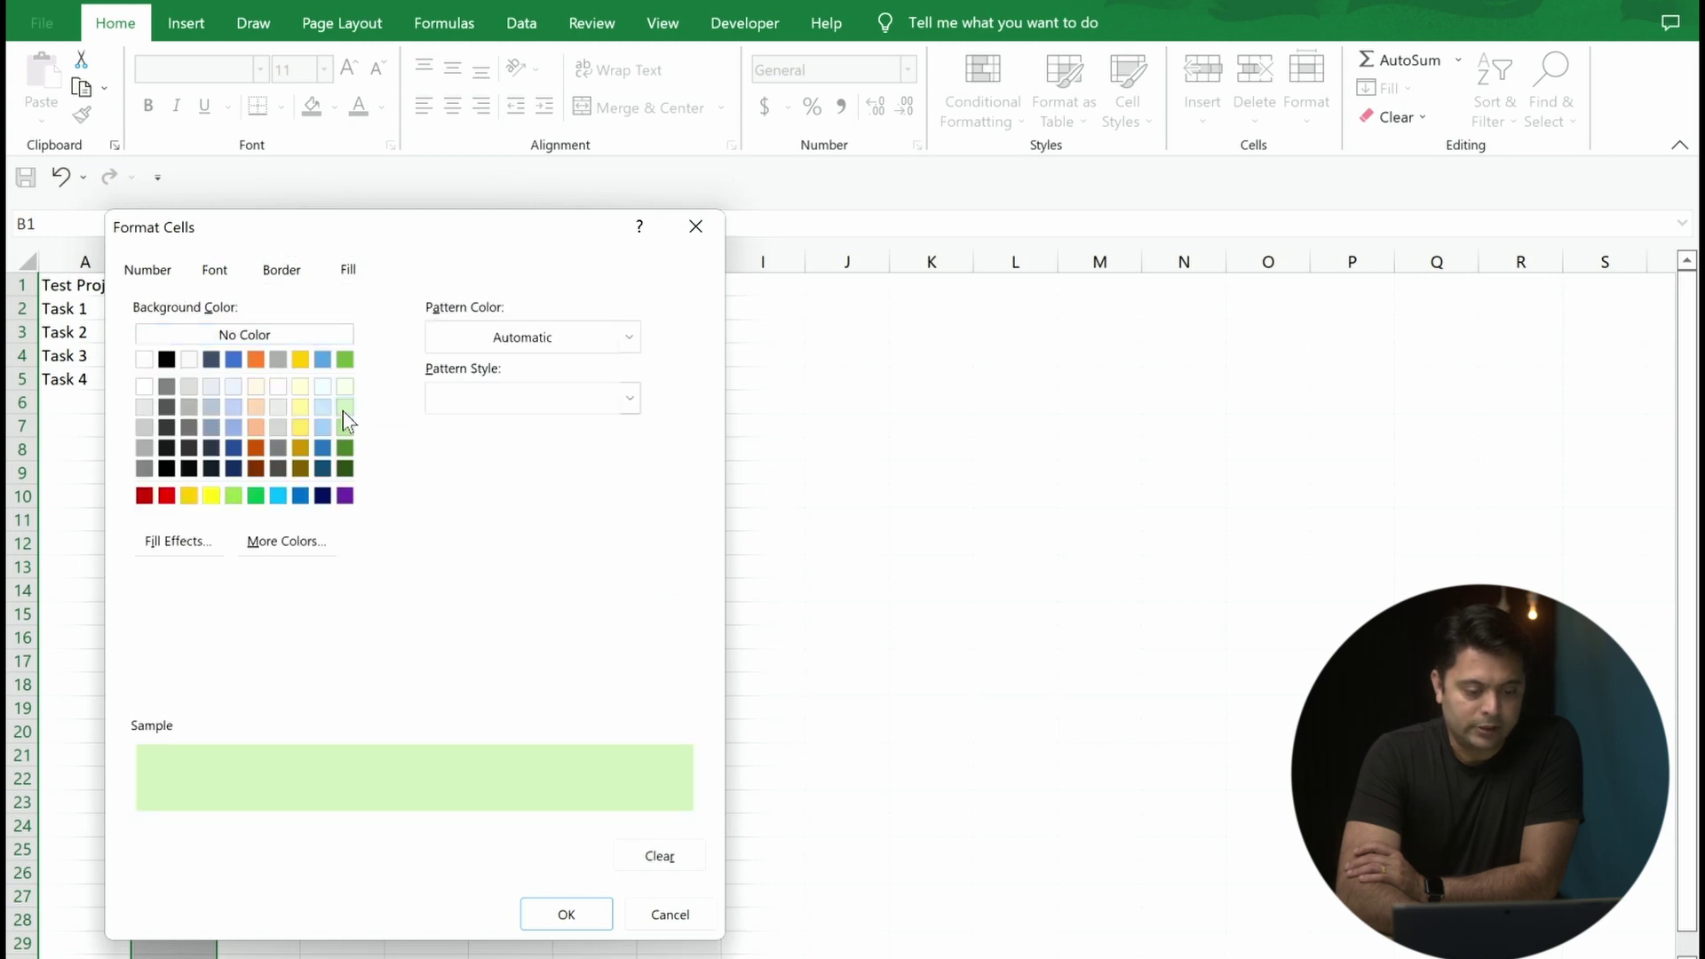
{"action": "left_click", "coordinate": [582, 918]}
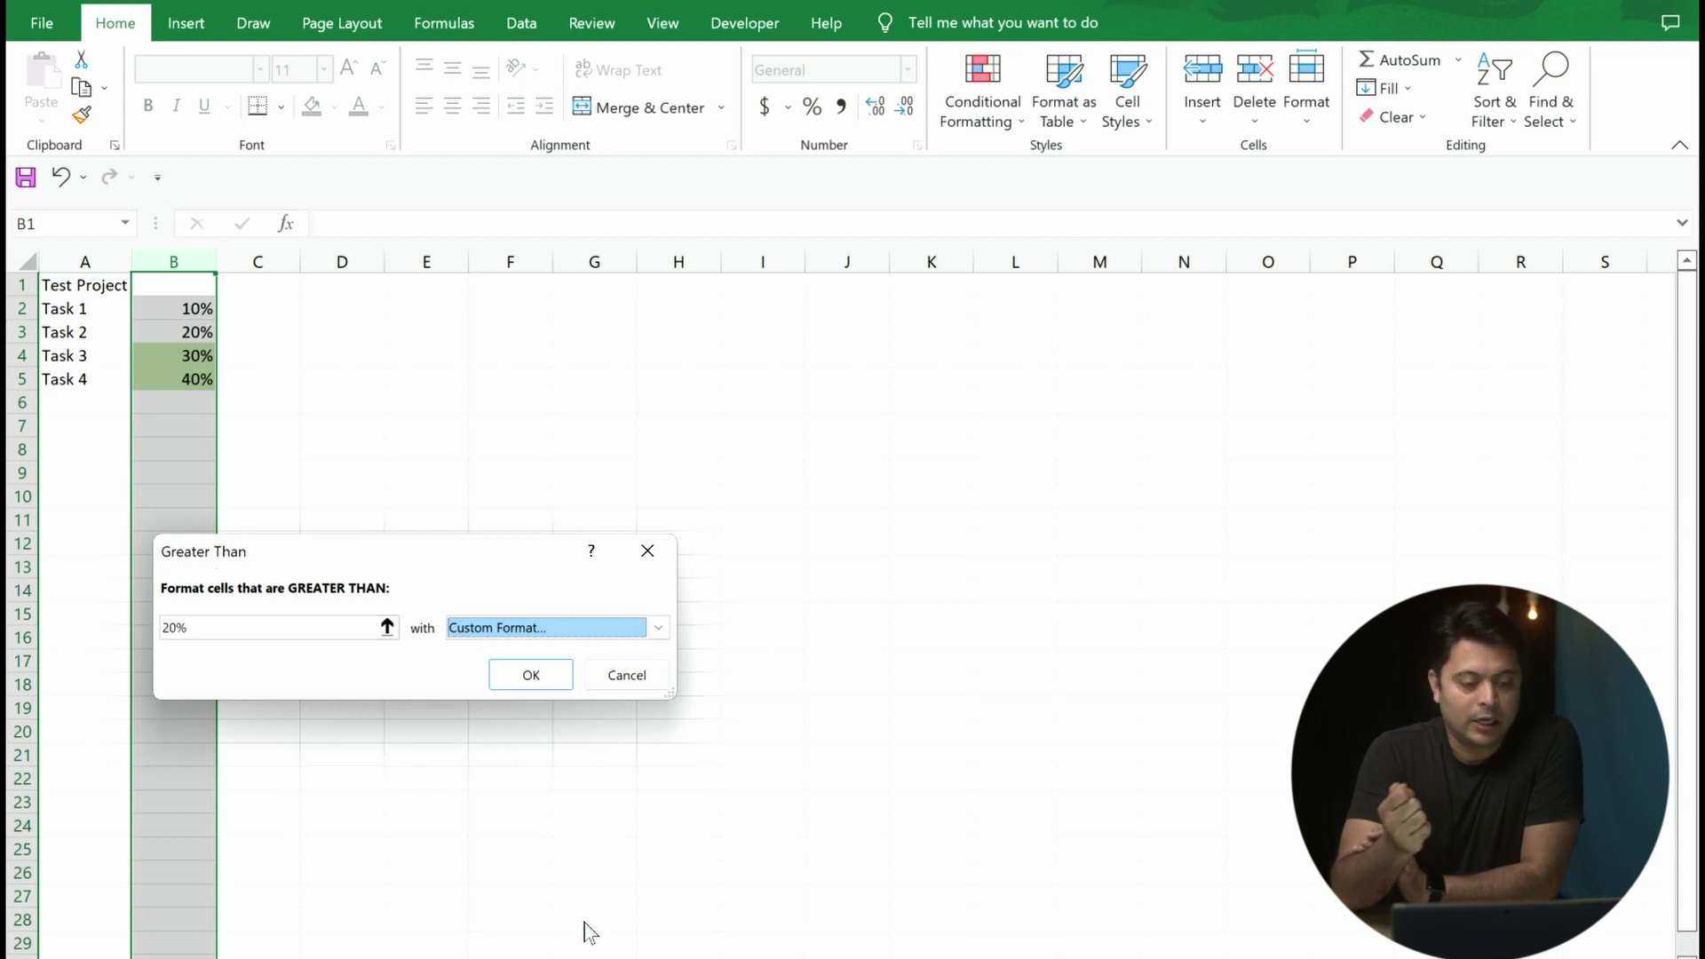
{"action": "left_click", "coordinate": [559, 677]}
{"action": "left_click", "coordinate": [409, 513]}
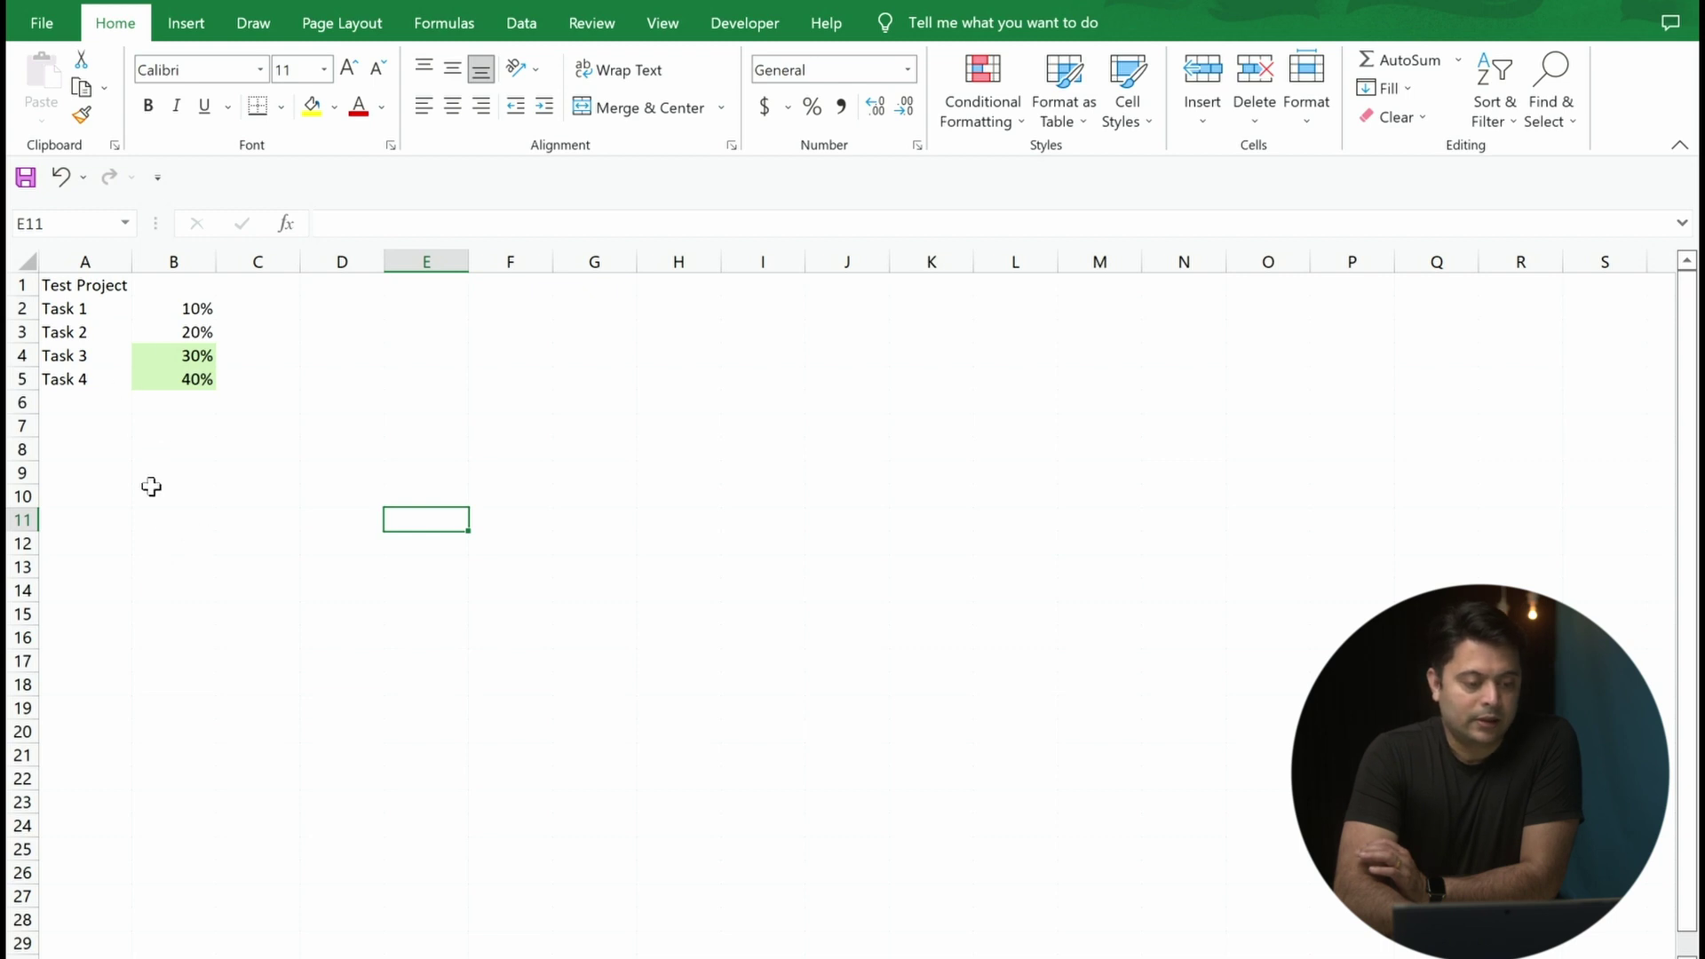
Add Task 5 with 60% in row 6 below Task 4
{"action": "left_click", "coordinate": [172, 261]}
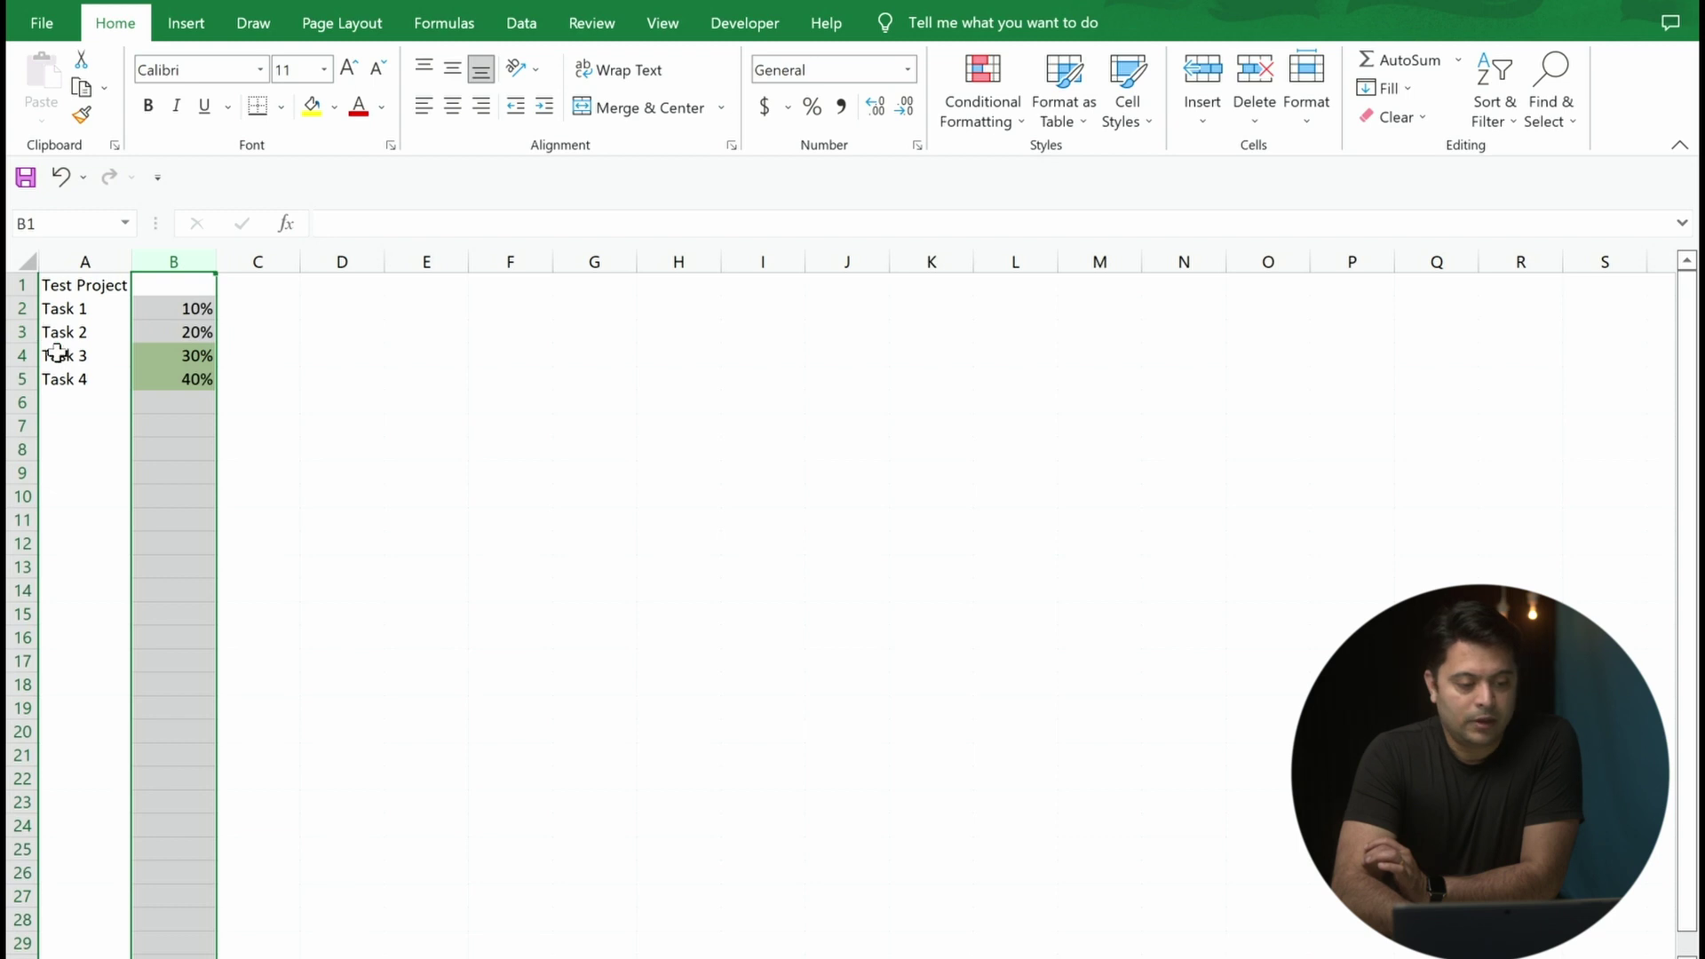
{"action": "left_click", "coordinate": [72, 407]}
{"action": "type", "text": "Task"}
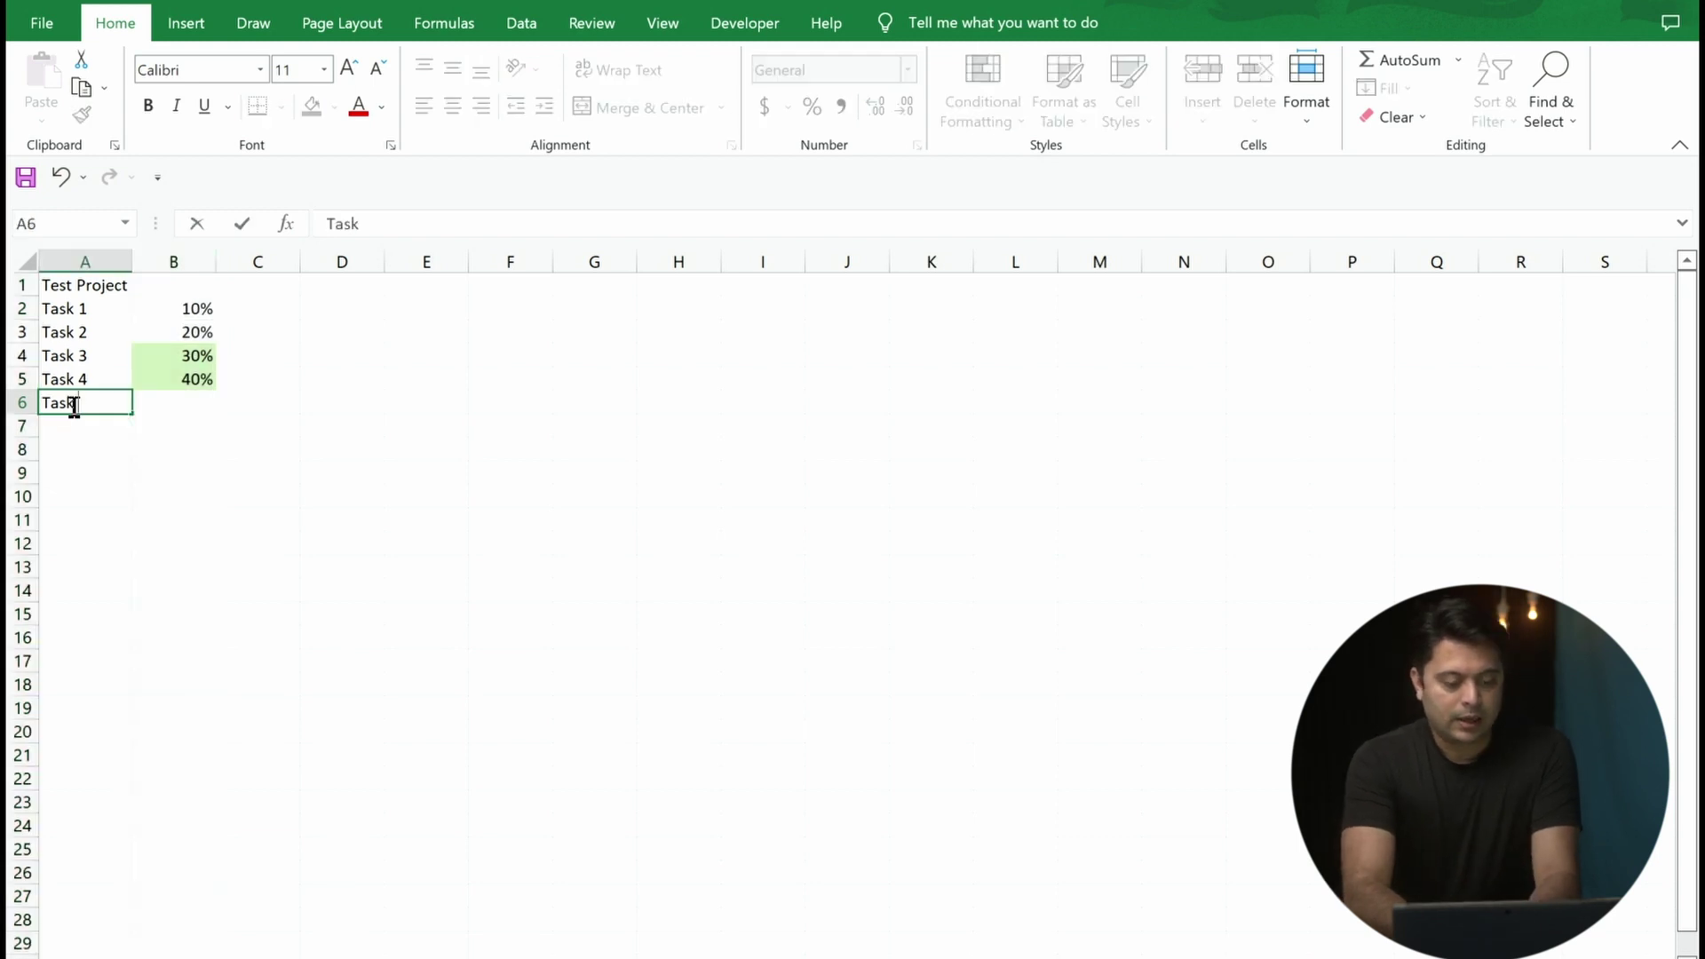
{"action": "type", "text": " 5"}
{"action": "key", "text": "Tab"}
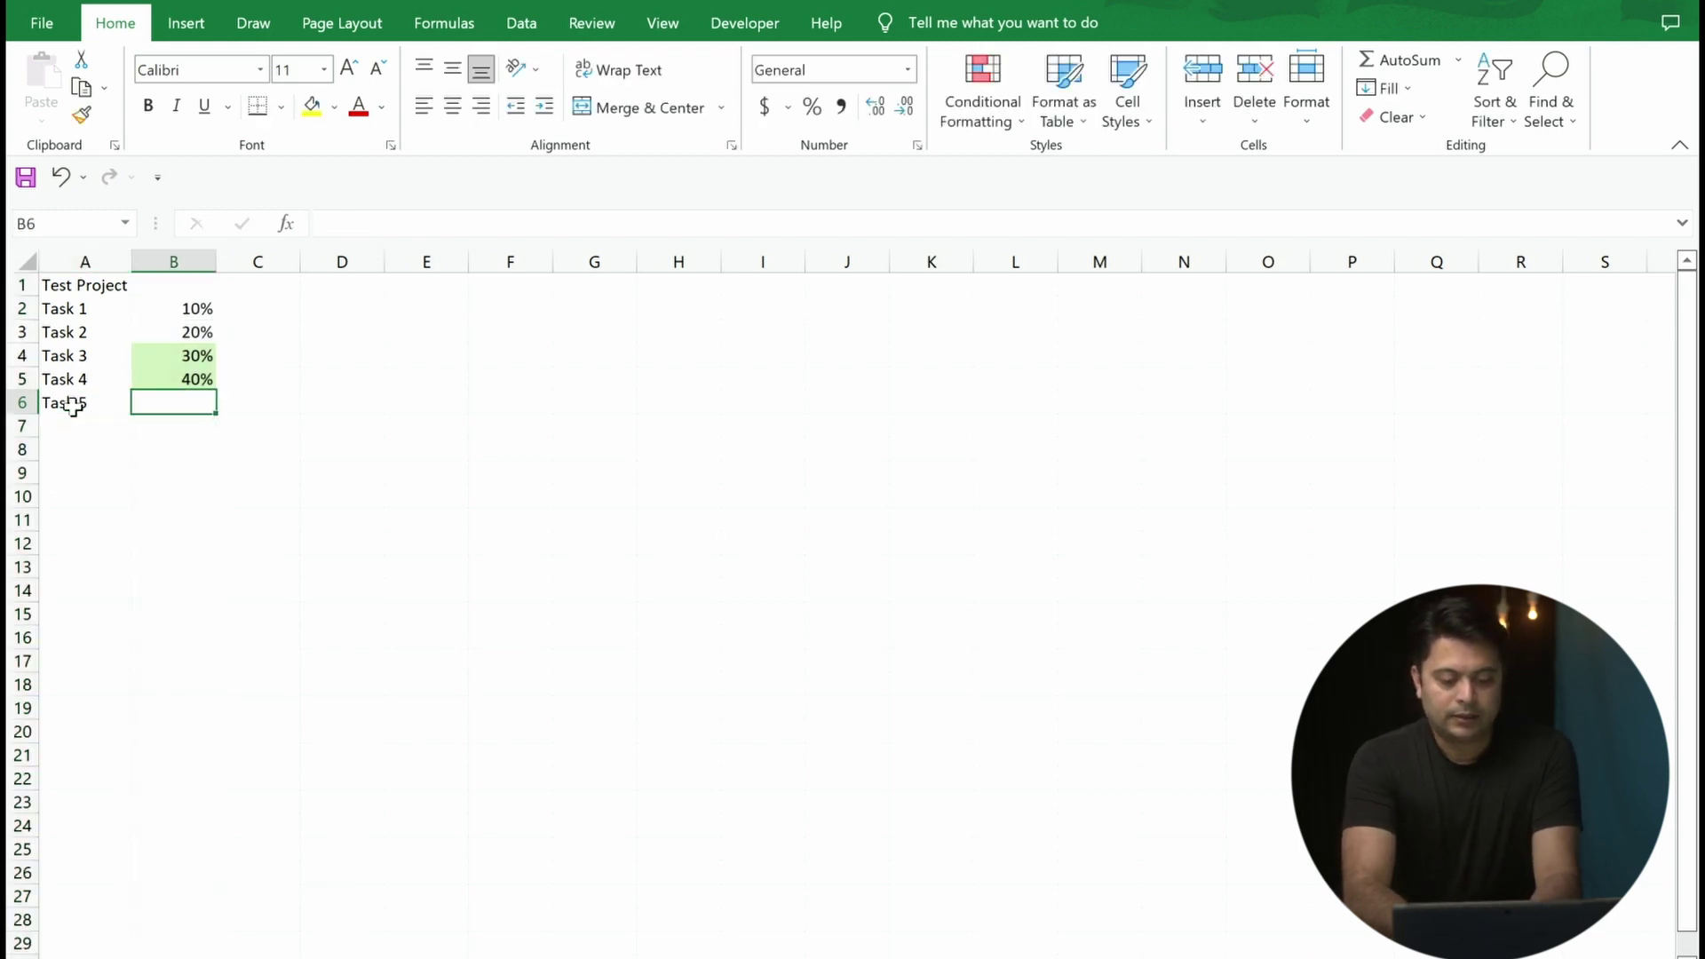
{"action": "type", "text": "60"}
{"action": "key", "text": "Return"}
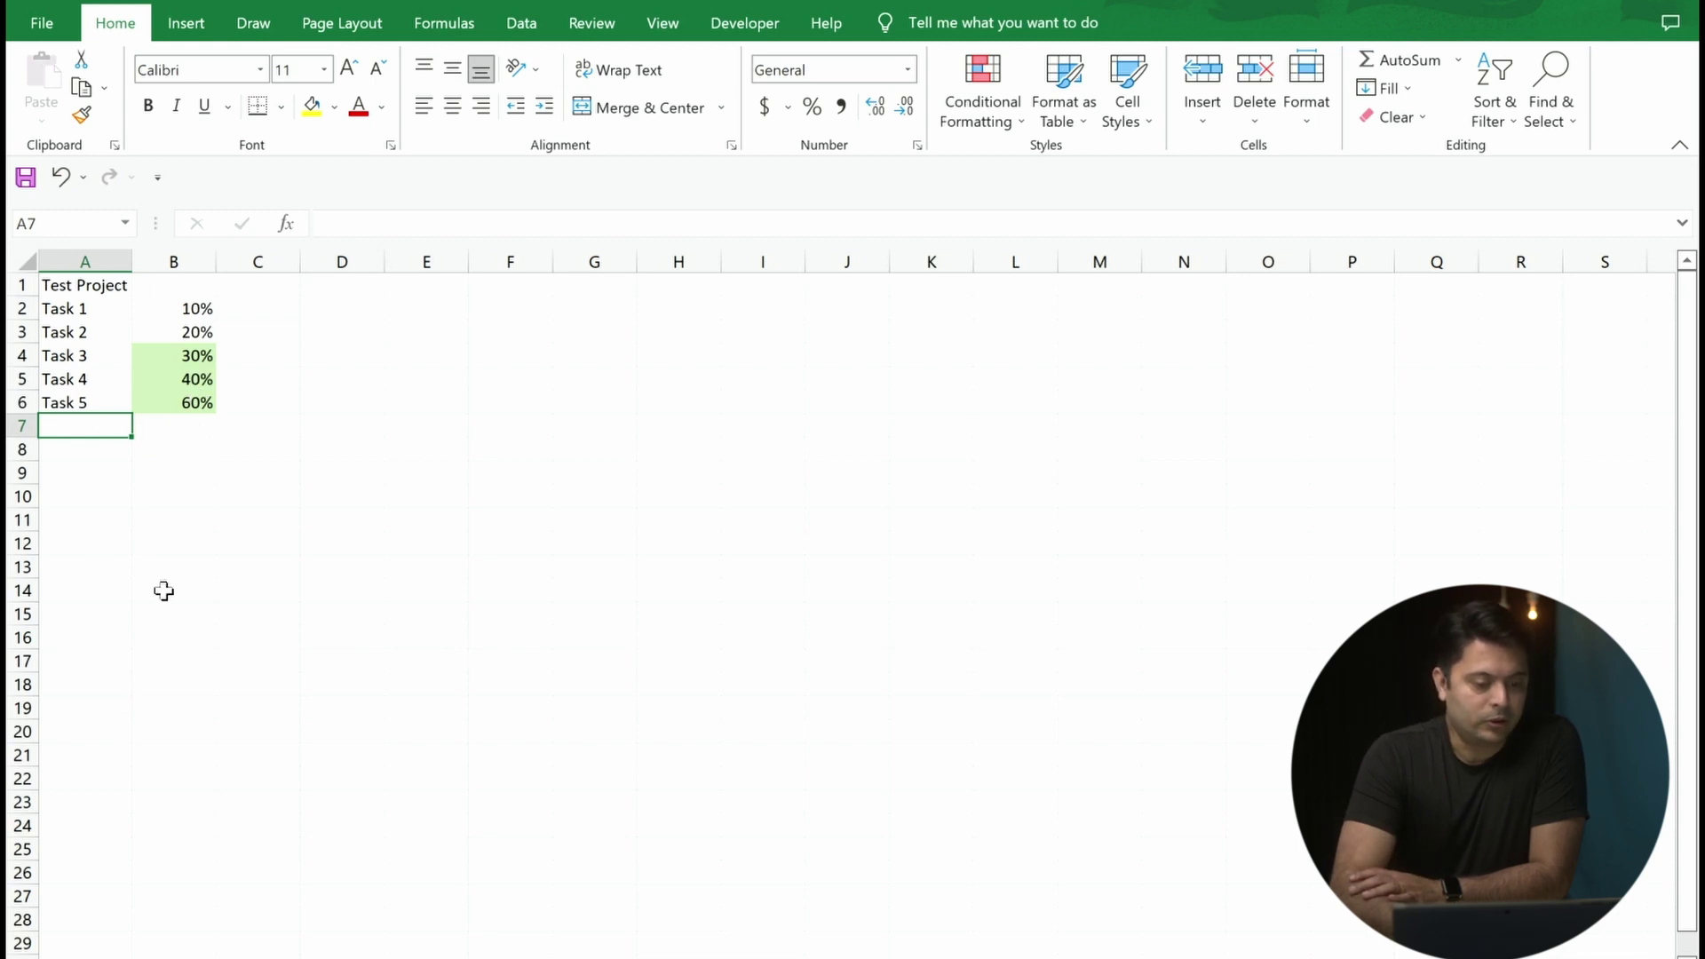
Add Task 6 with 18% in row 7 below Task 5
{"action": "type", "text": "Tas"}
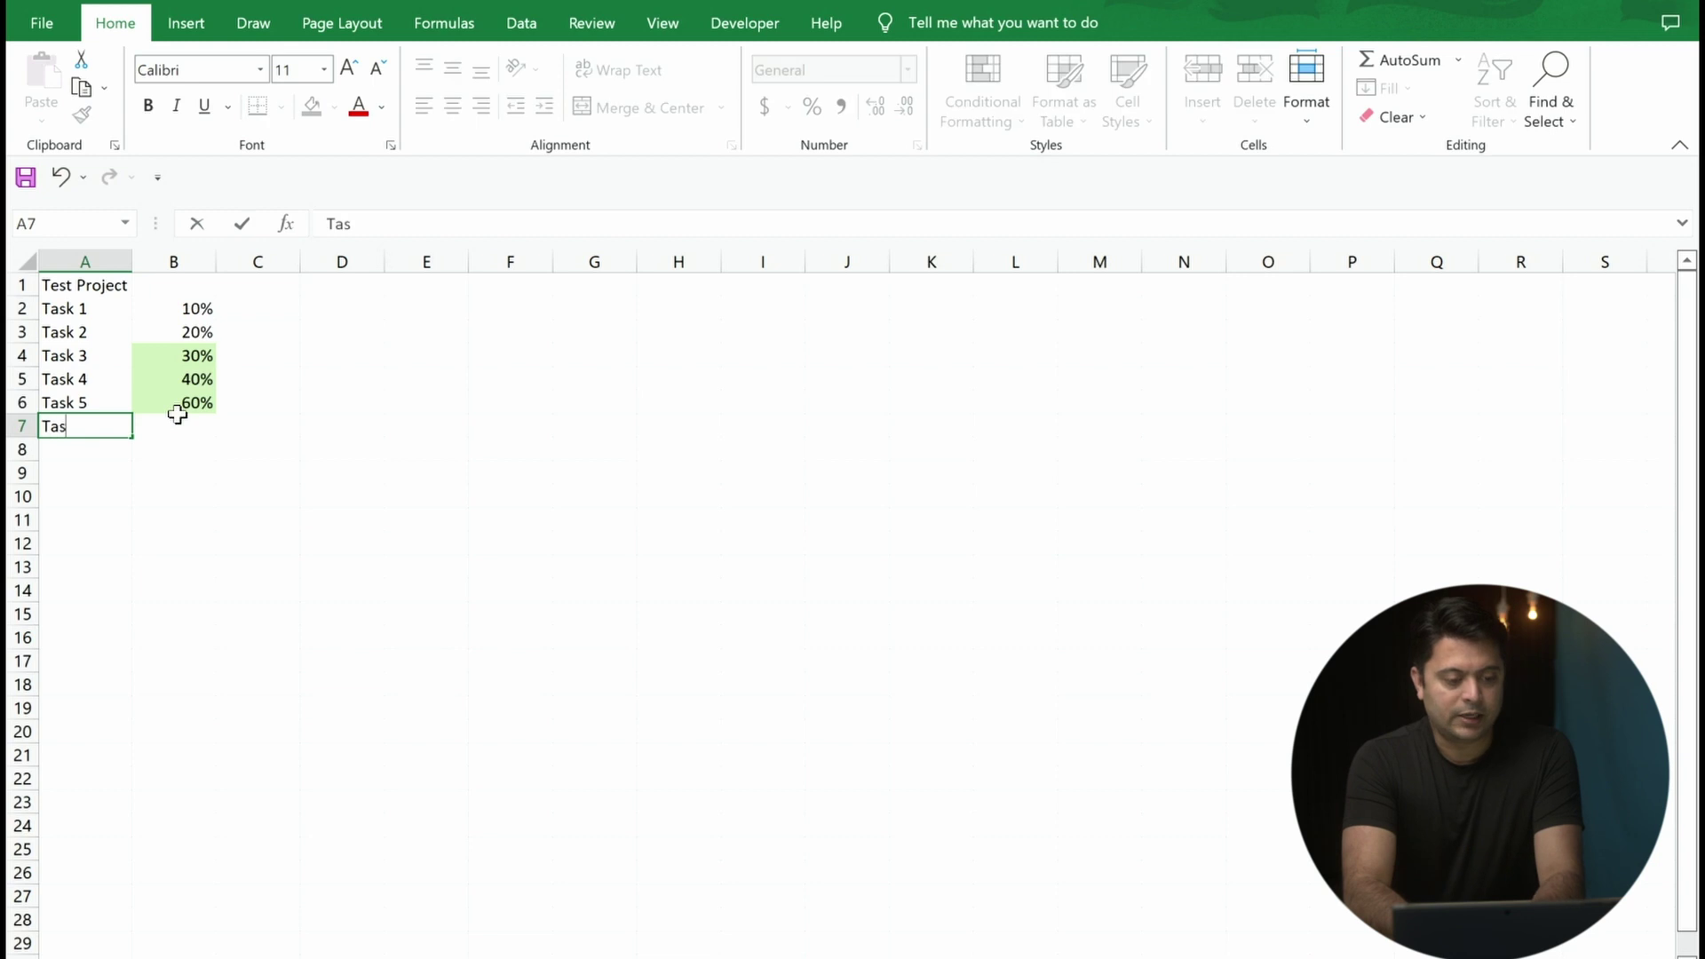
{"action": "type", "text": "k 6"}
{"action": "key", "text": "Tab"}
{"action": "type", "text": "18%"}
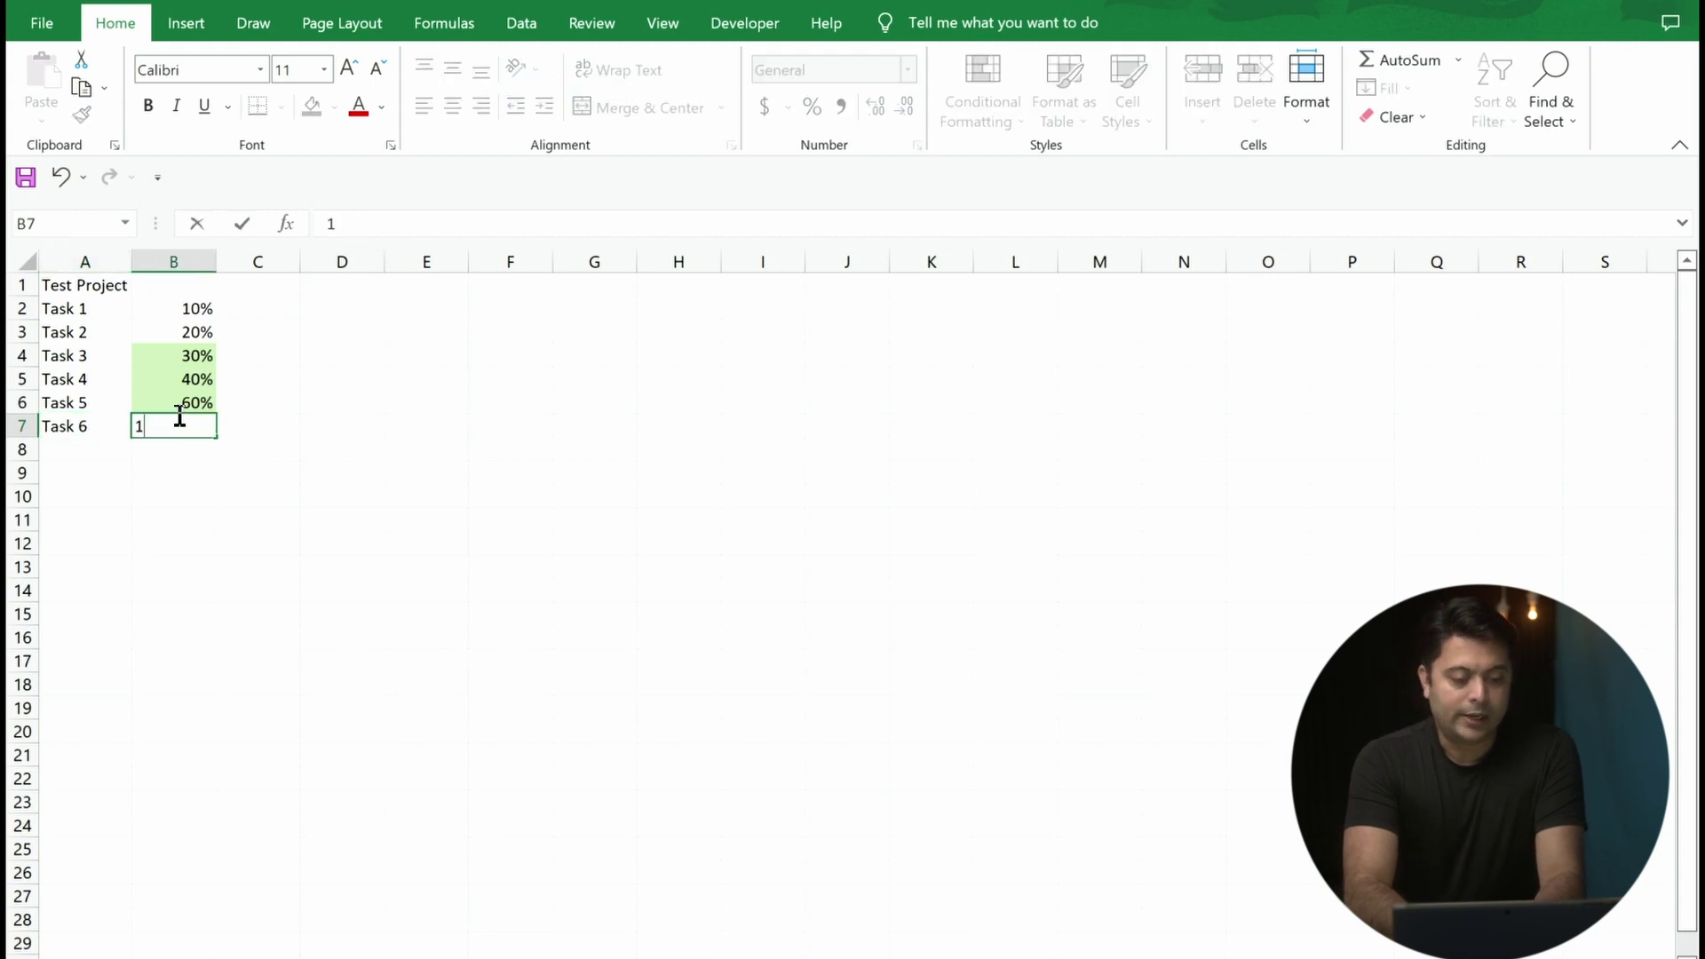
{"action": "key", "text": "Return"}
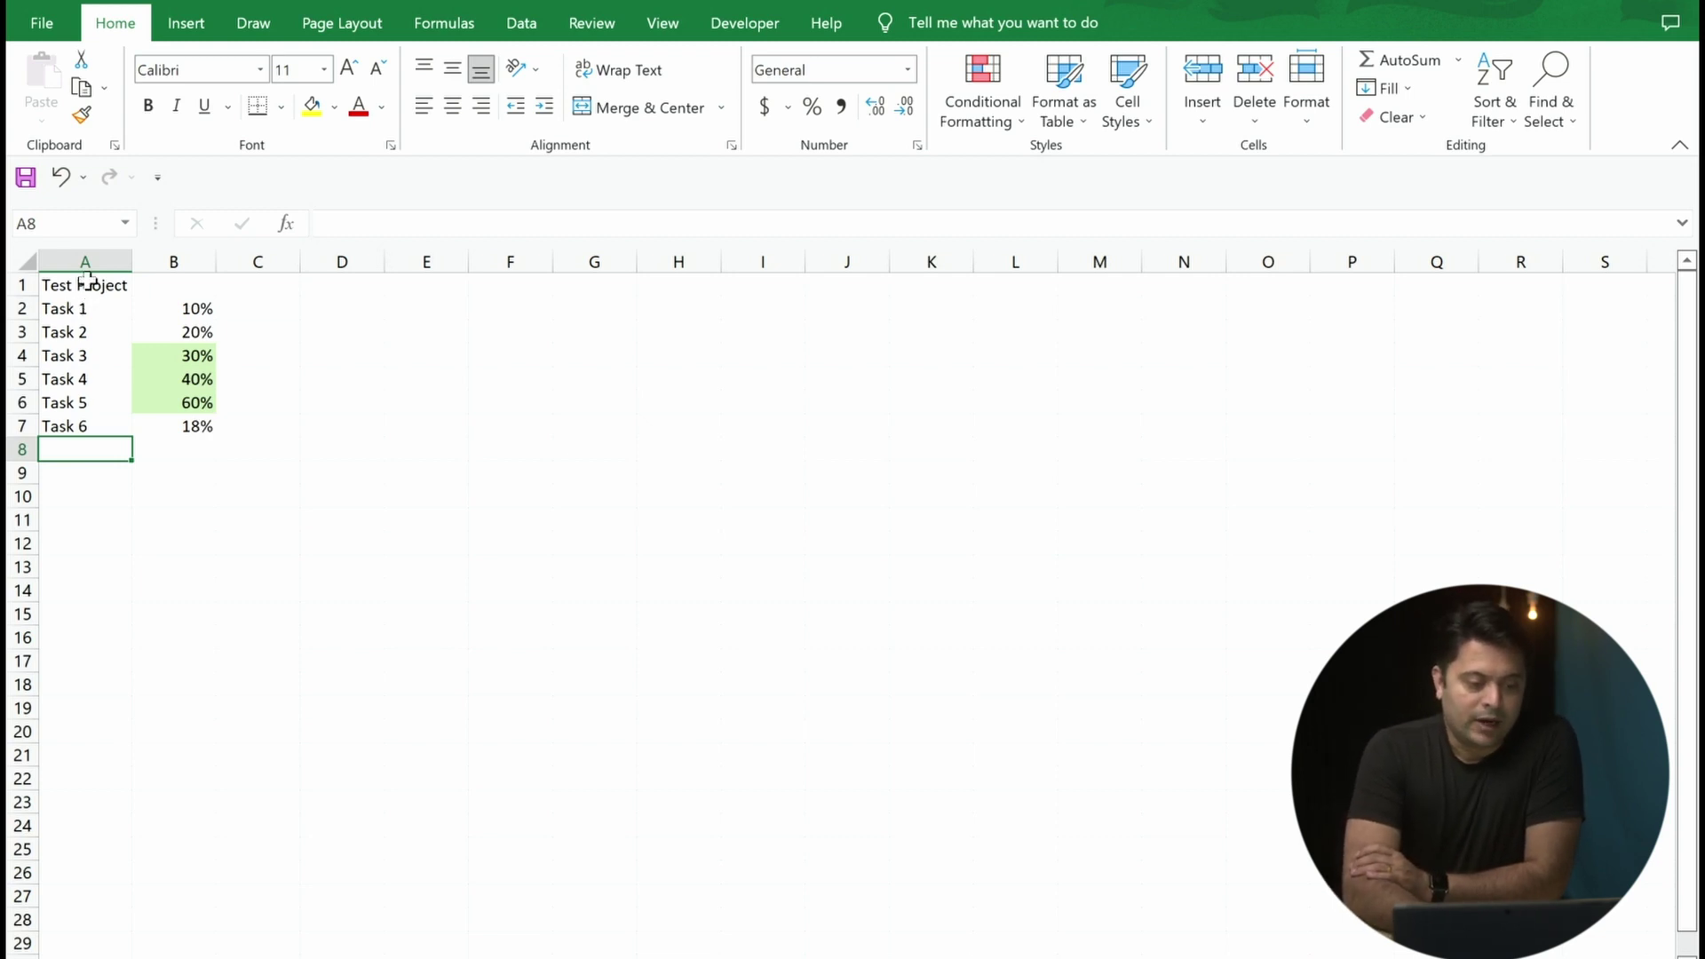
Copy the task table in A1:B7 and switch to Microsoft Project
{"action": "left_click_drag", "start_coordinate": [87, 283], "coordinate": [183, 427]}
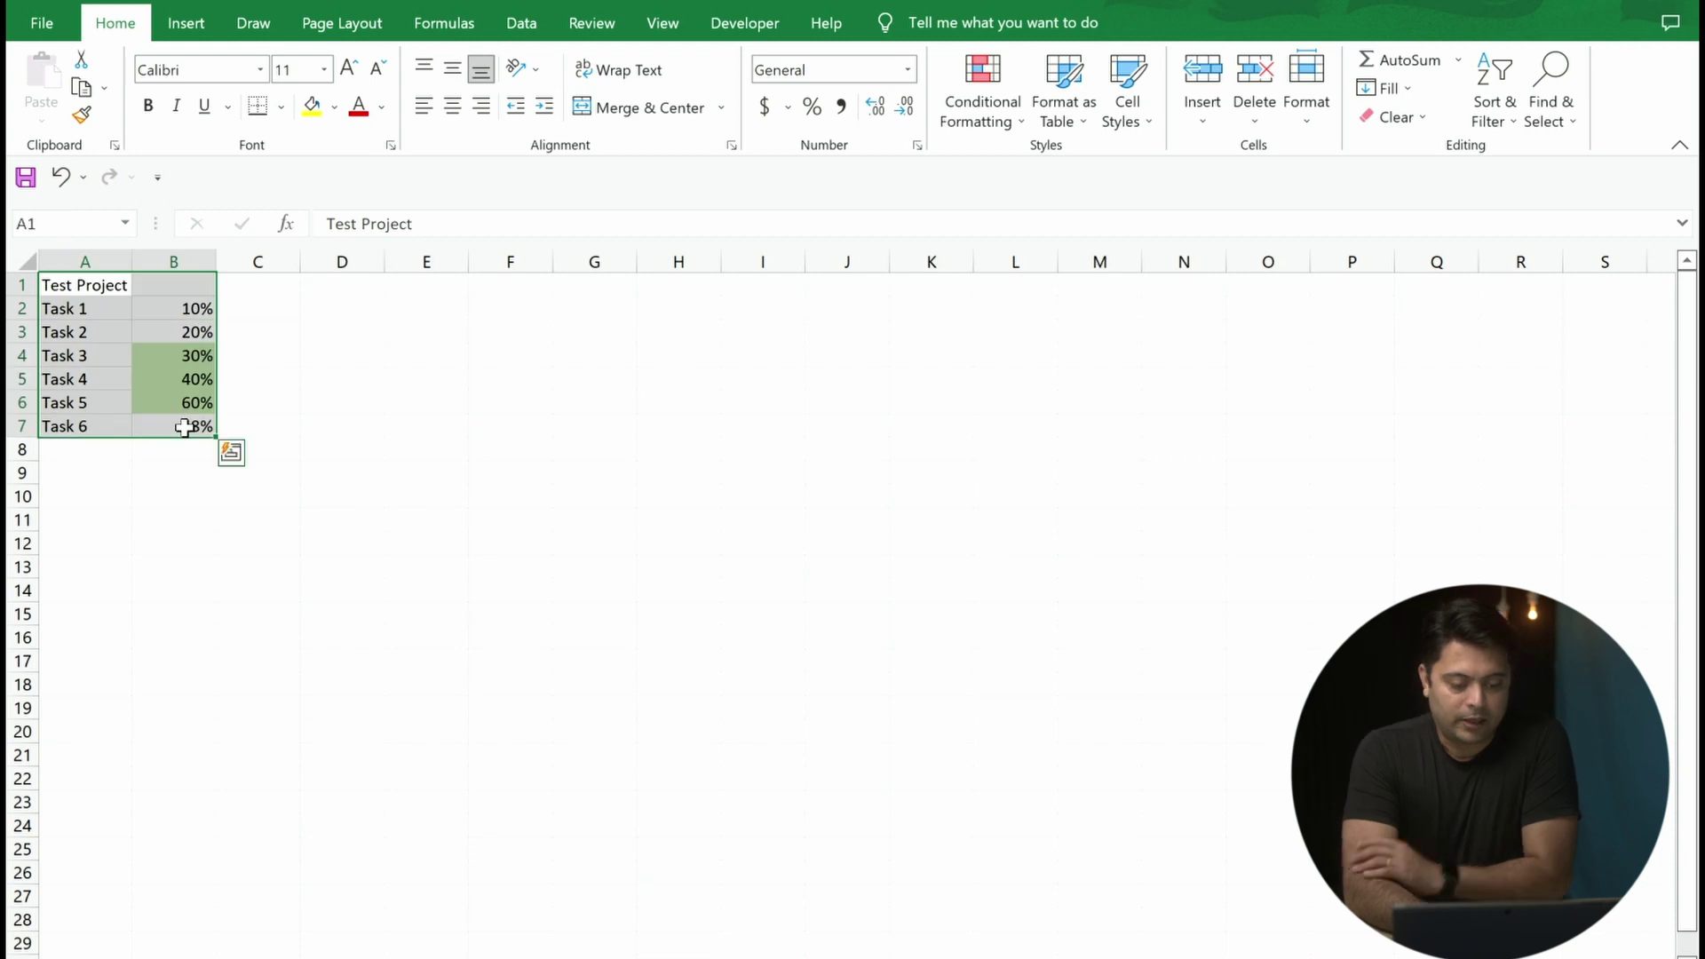
{"action": "key", "text": "ctrl+c"}
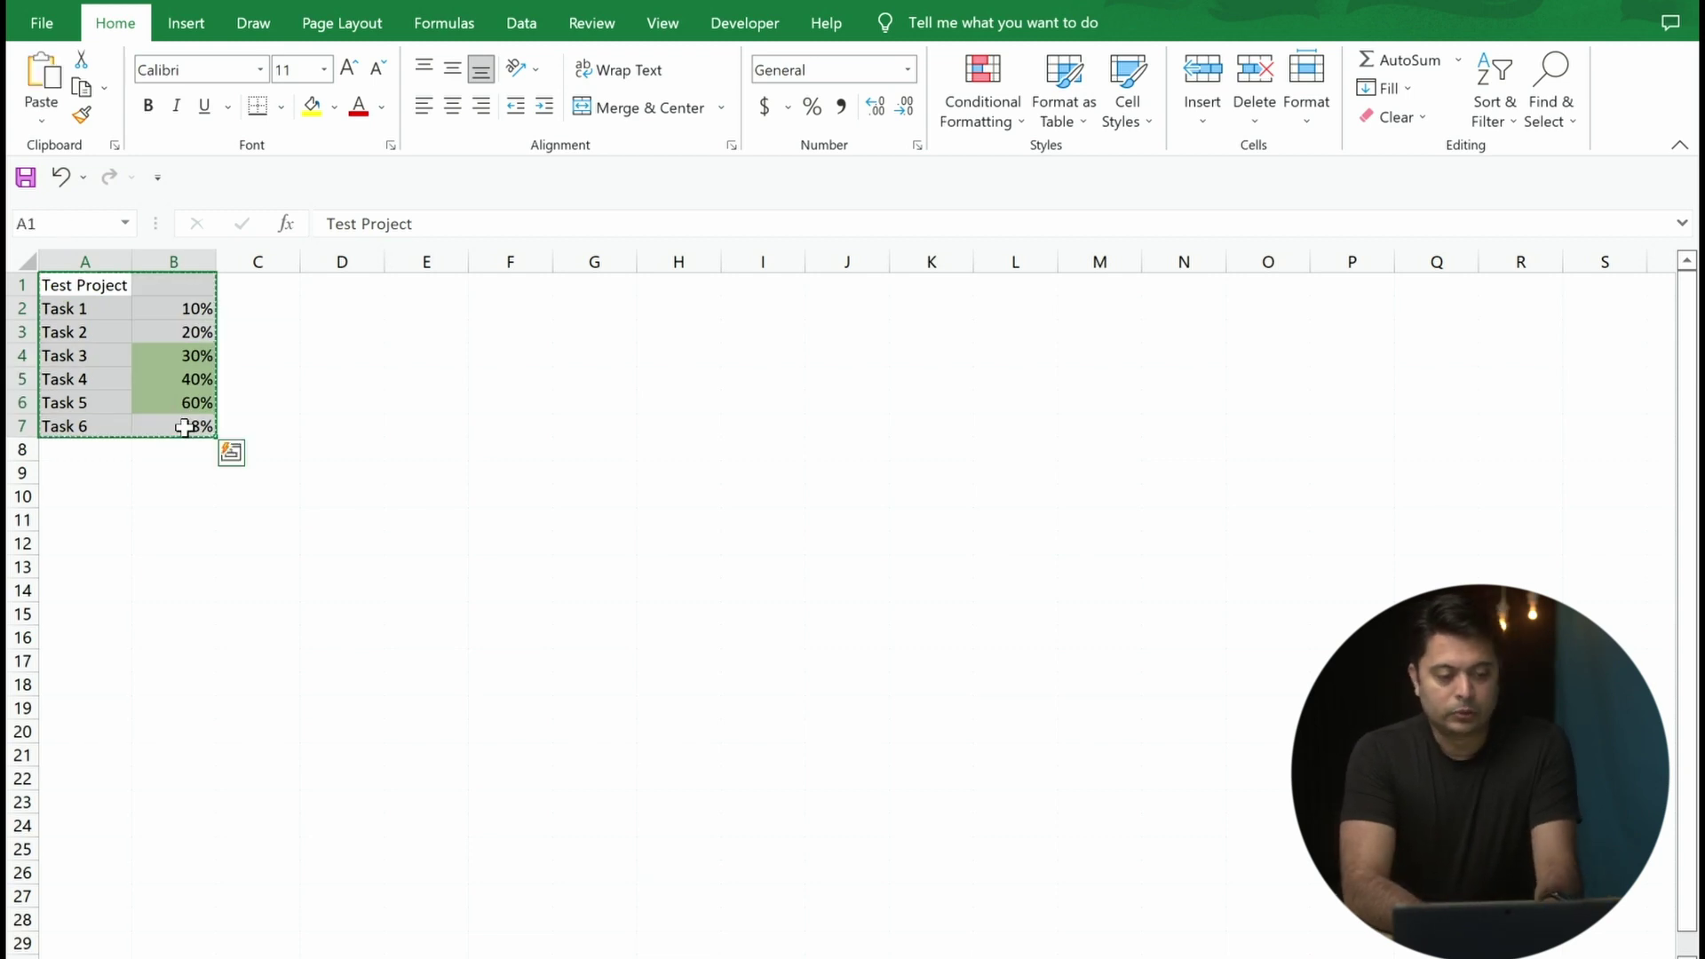
{"action": "key", "text": "alt+Tab"}
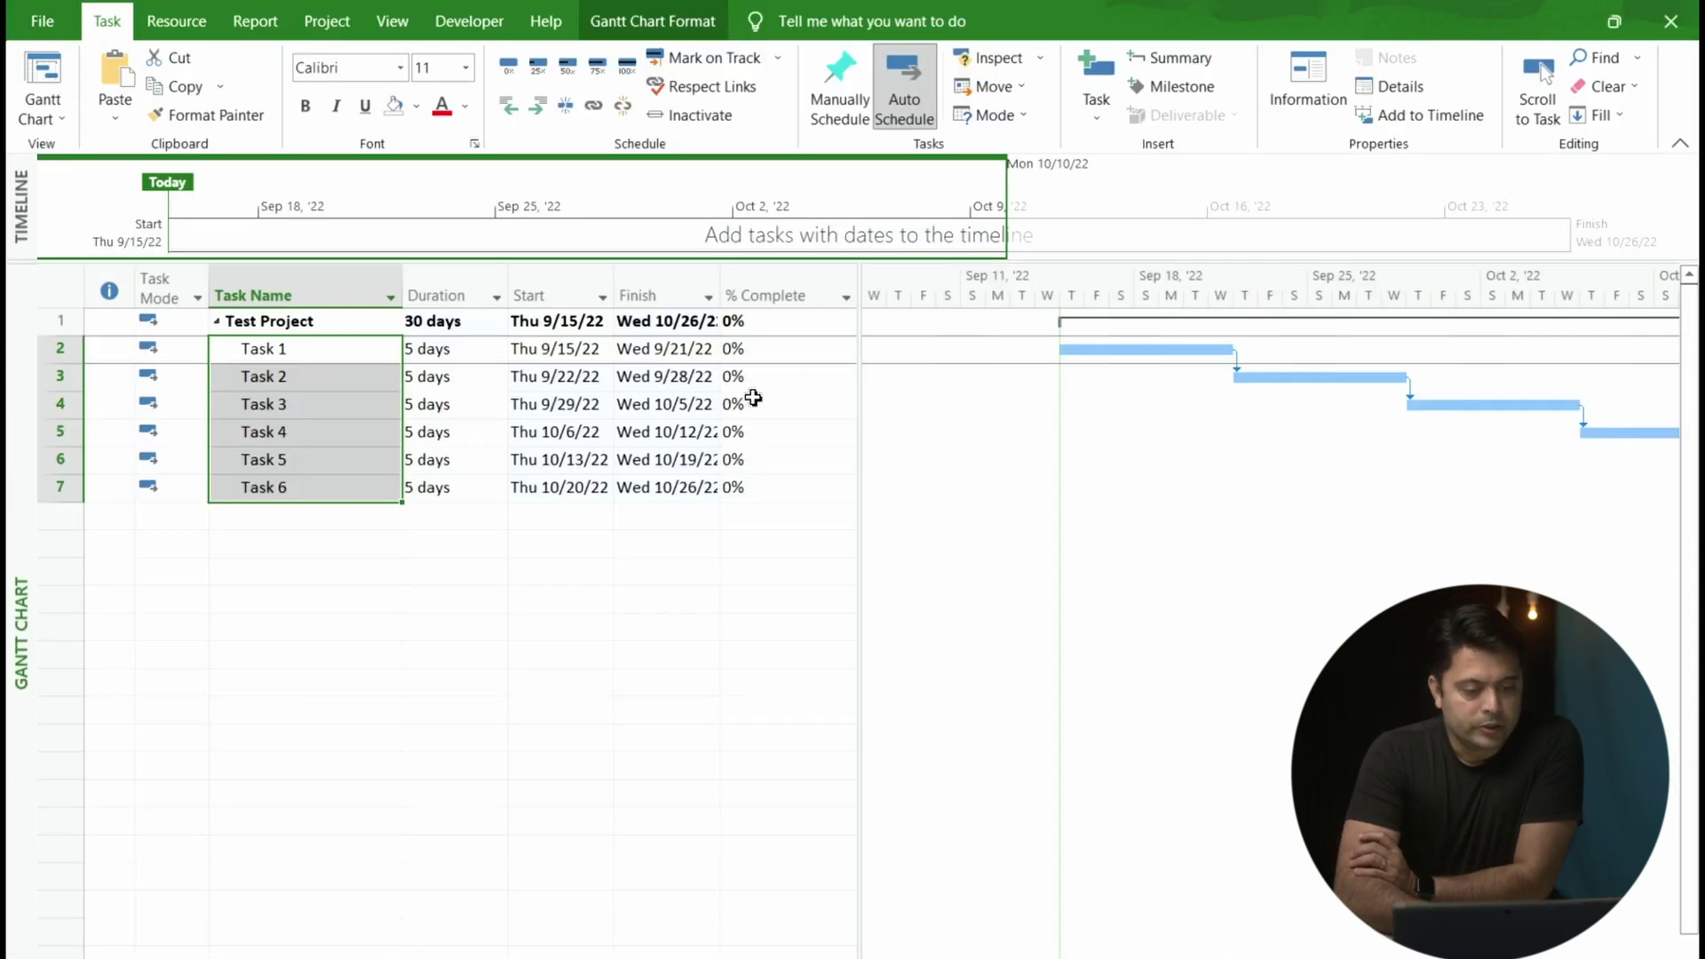
Set % Complete to 100% for Task 1, 50% for Task 2, 10% for Task 3 and 5% for Task 4
{"action": "left_click", "coordinate": [750, 399]}
{"action": "left_click", "coordinate": [755, 353]}
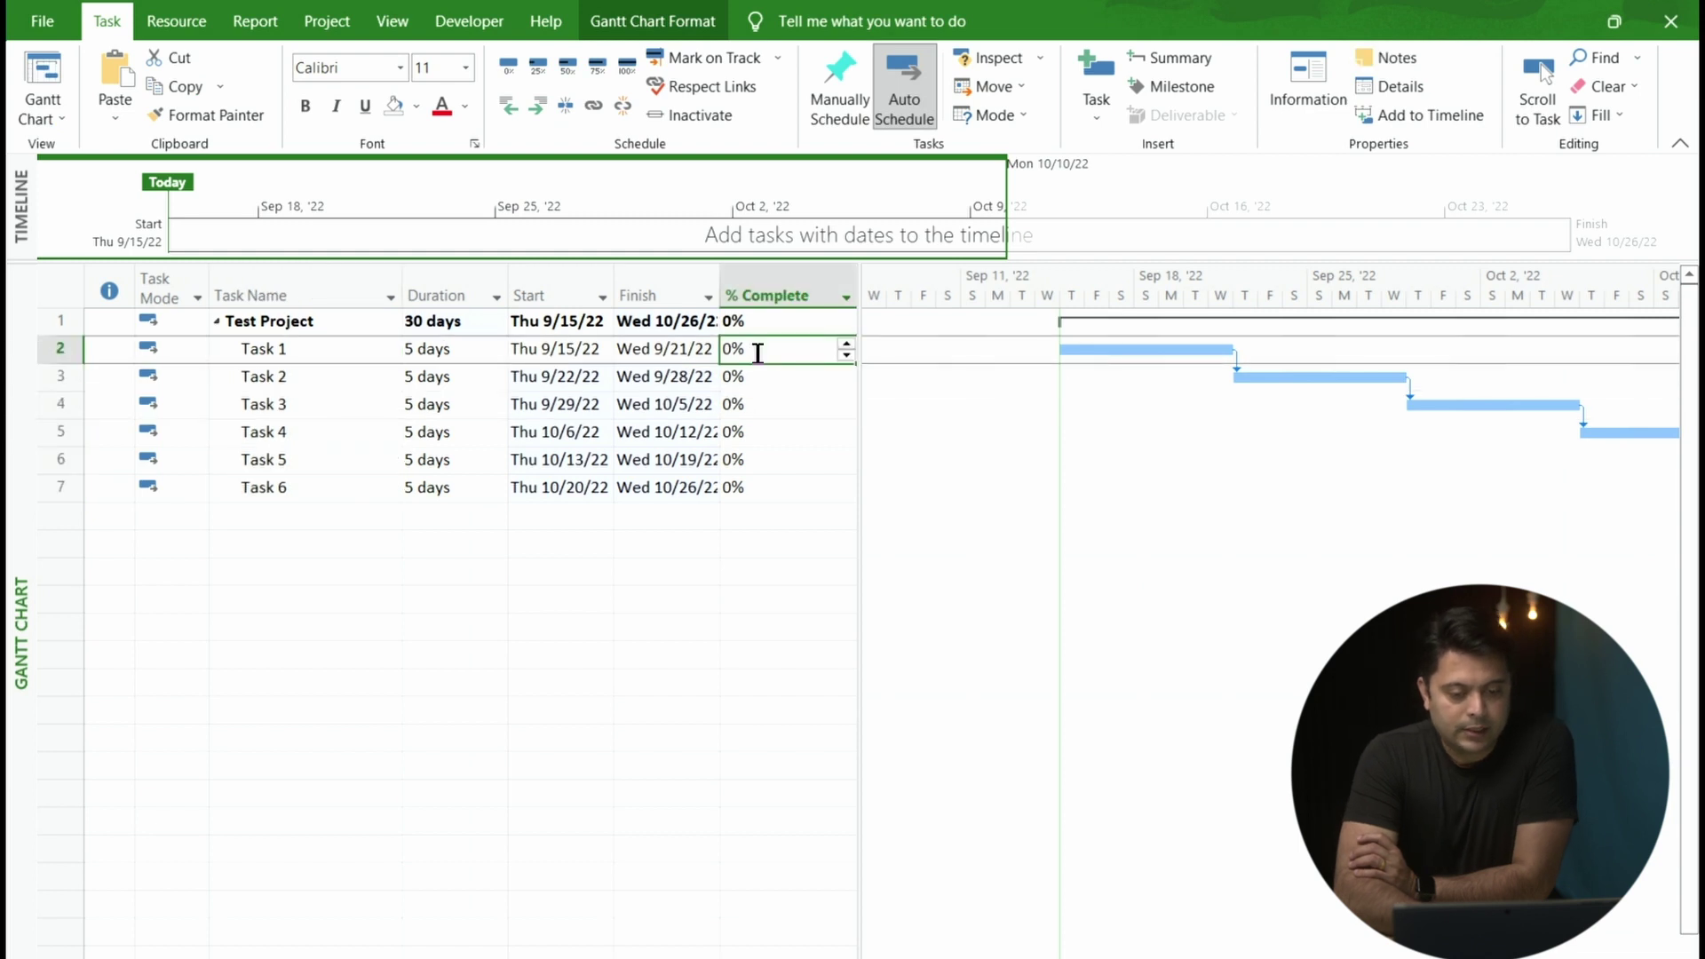
{"action": "type", "text": "100"}
{"action": "key", "text": "Return"}
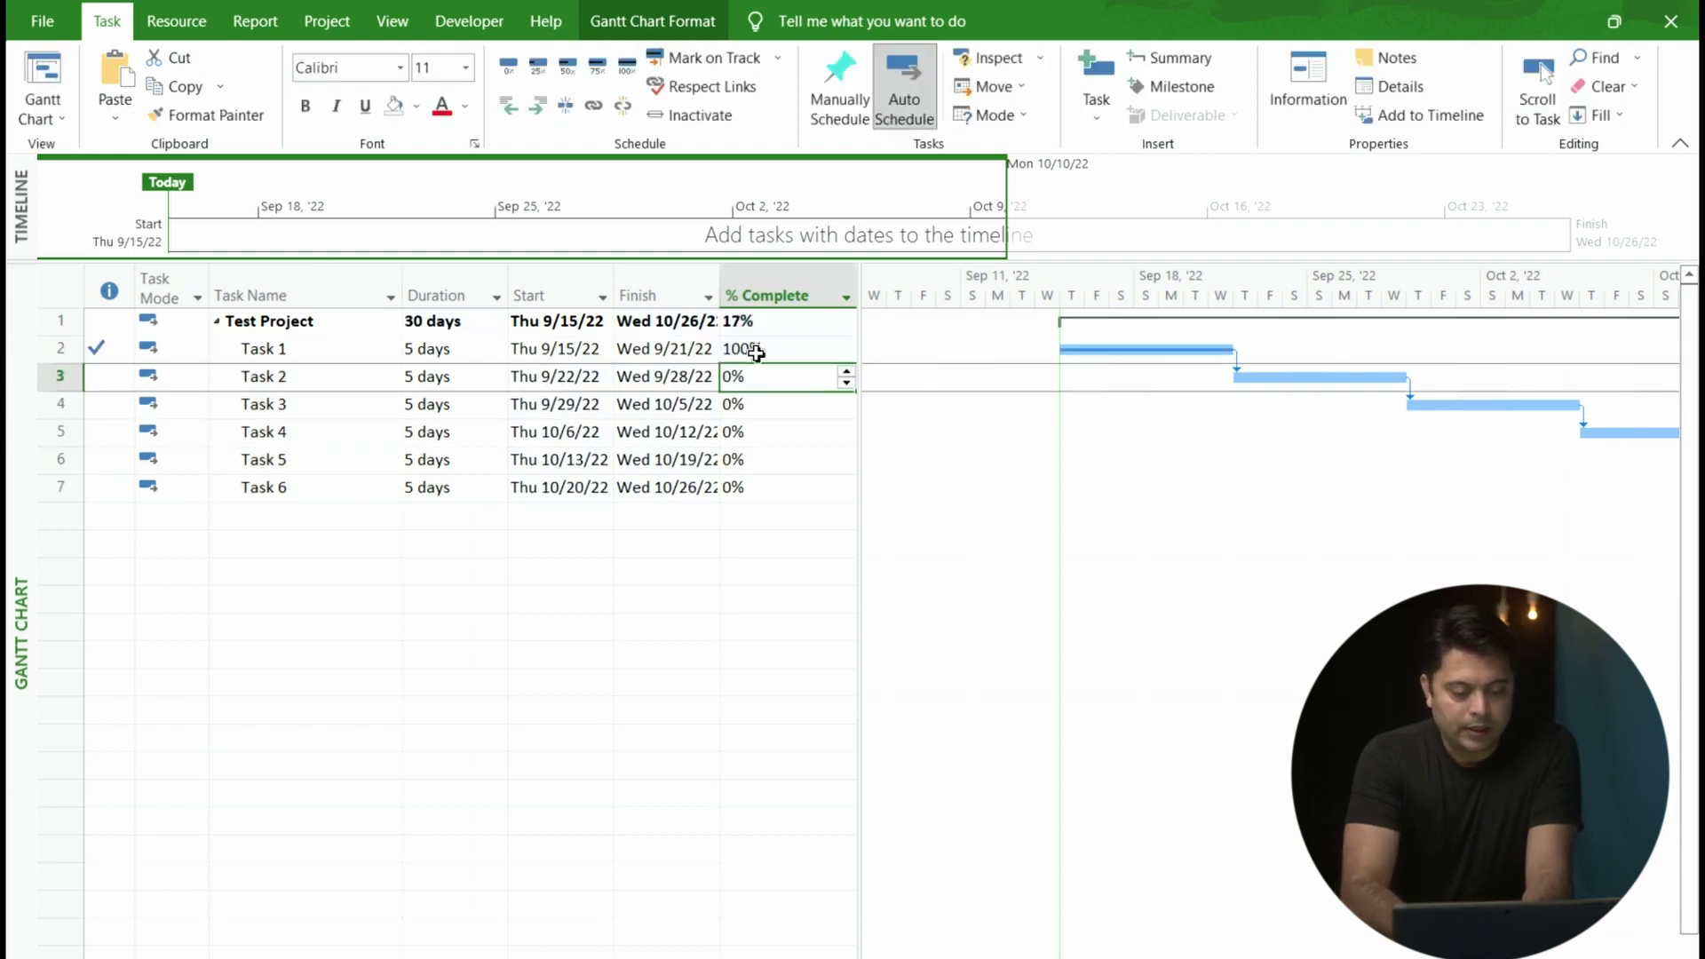
{"action": "type", "text": "50"}
{"action": "key", "text": "Return"}
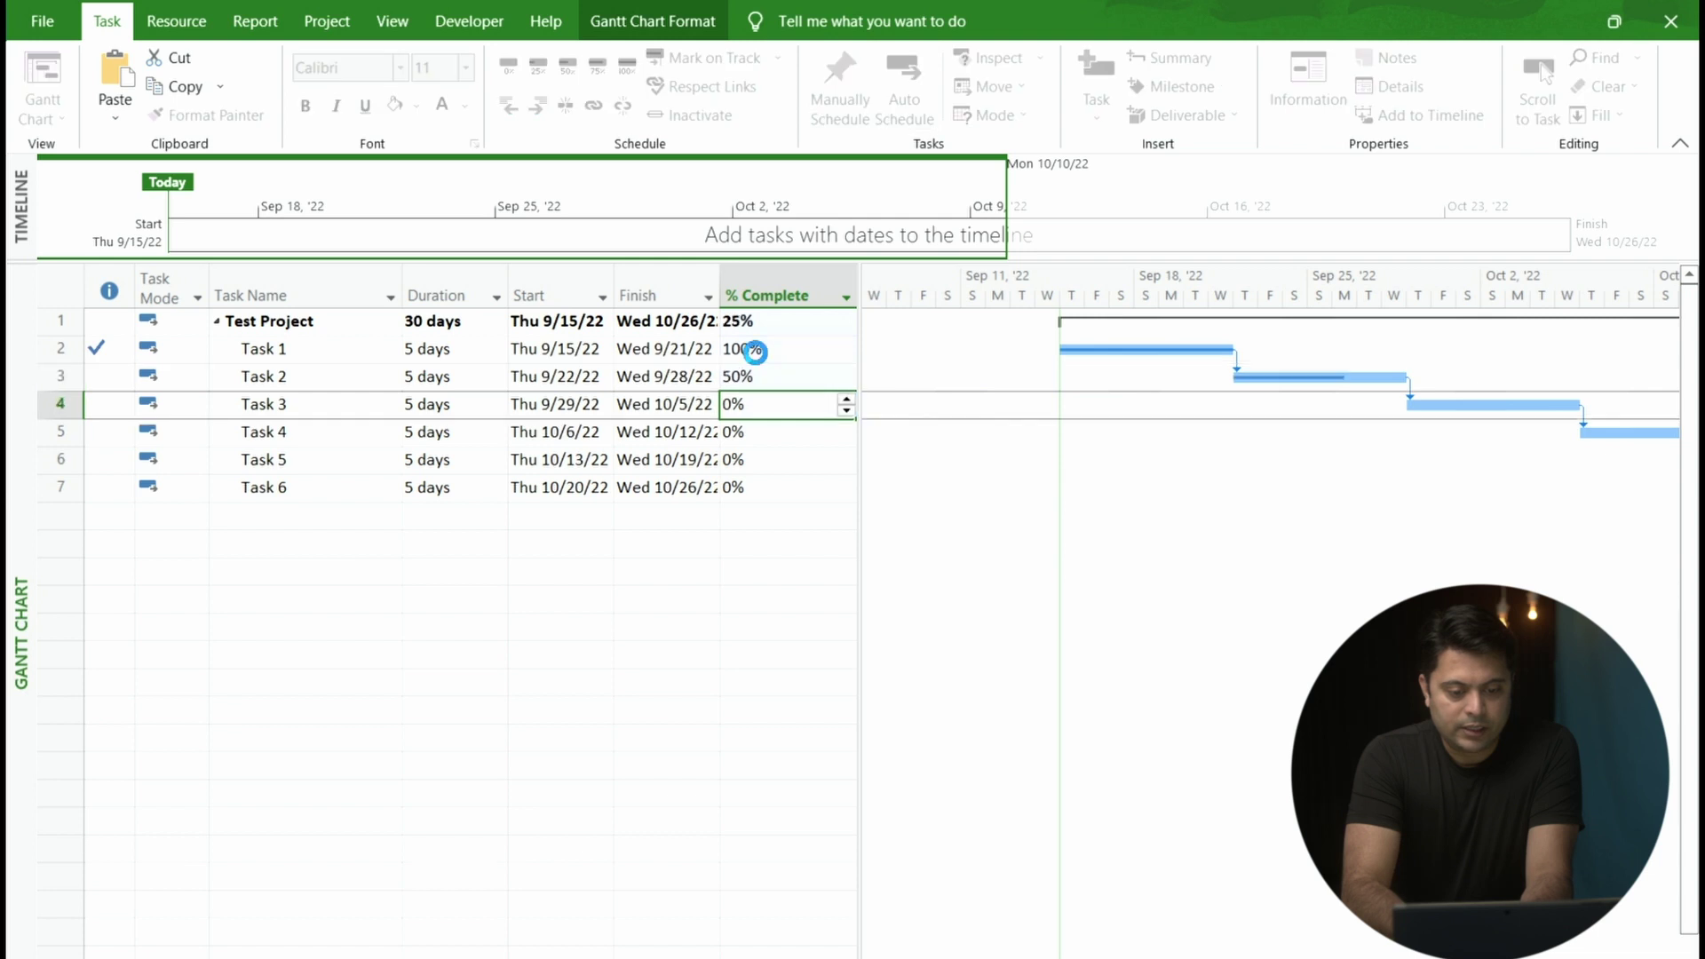
{"action": "type", "text": "10"}
{"action": "key", "text": "Return"}
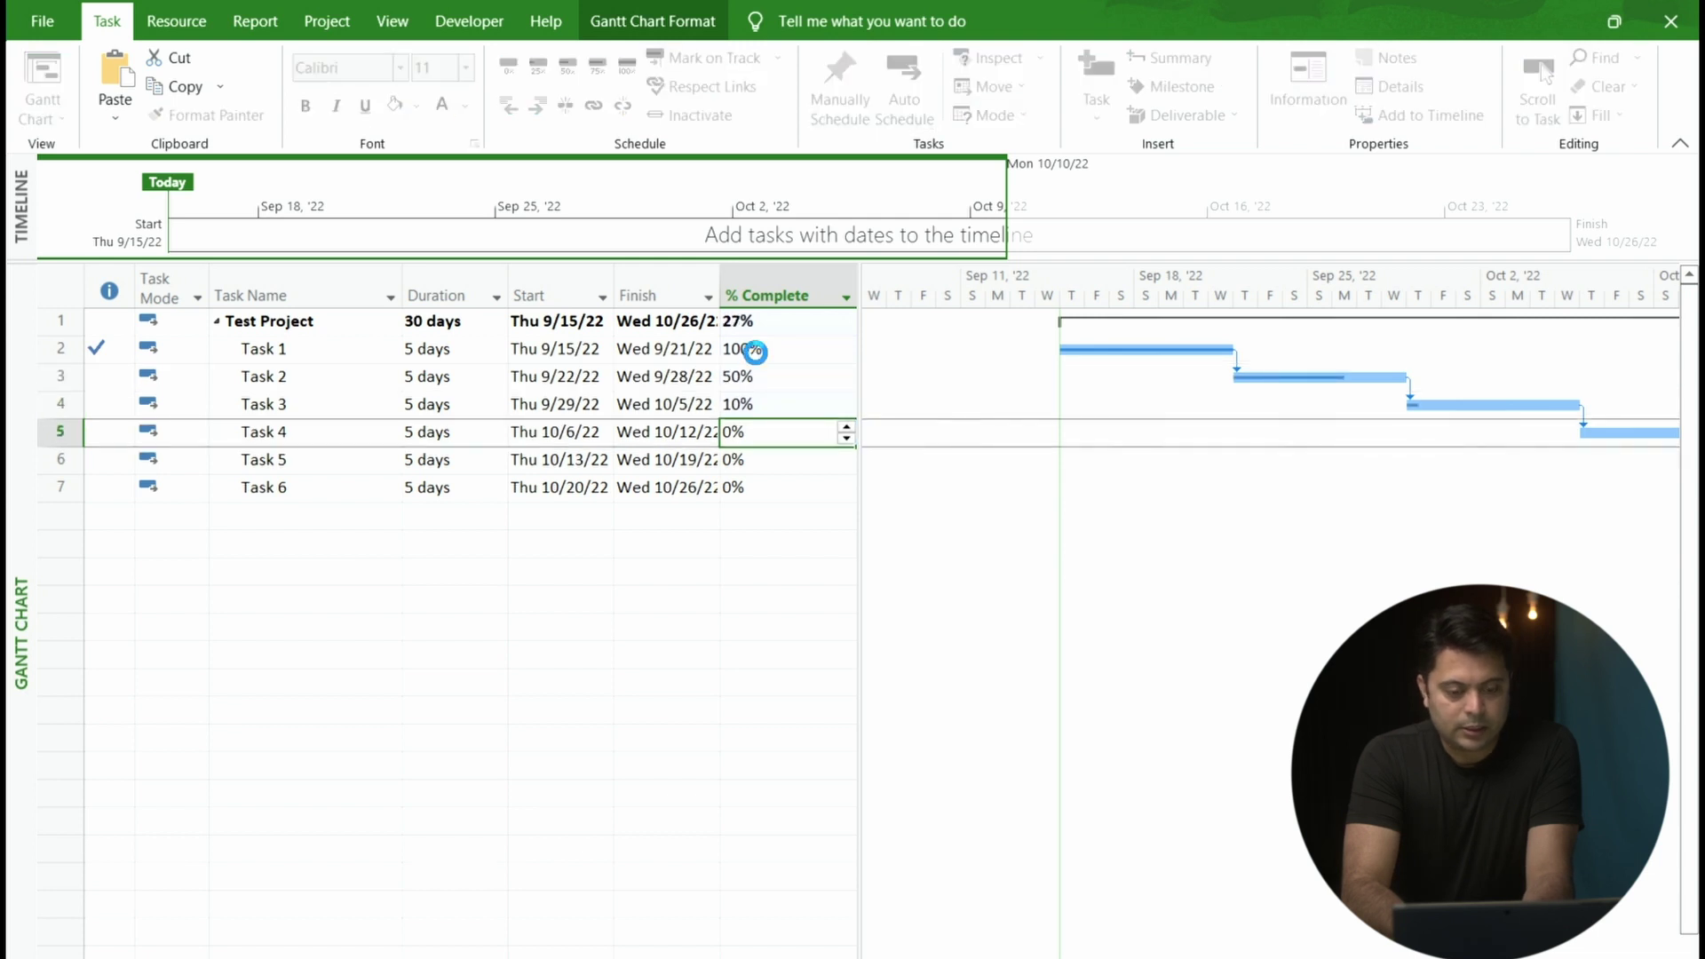
{"action": "type", "text": "5"}
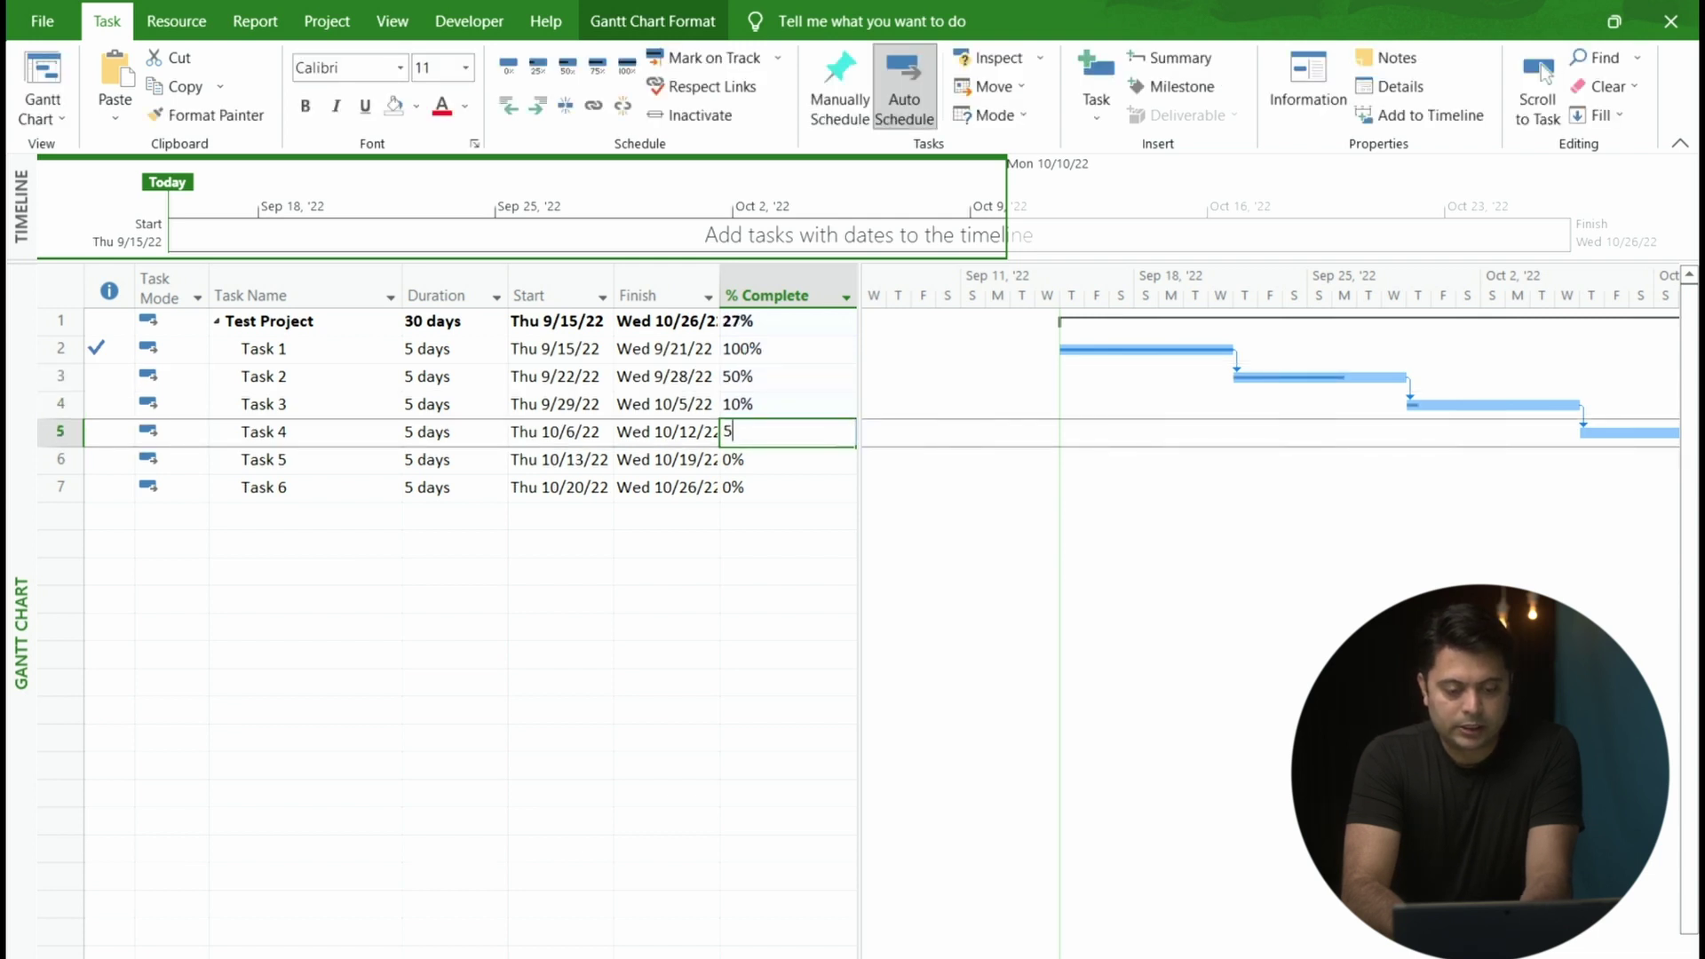
{"action": "key", "text": "Return"}
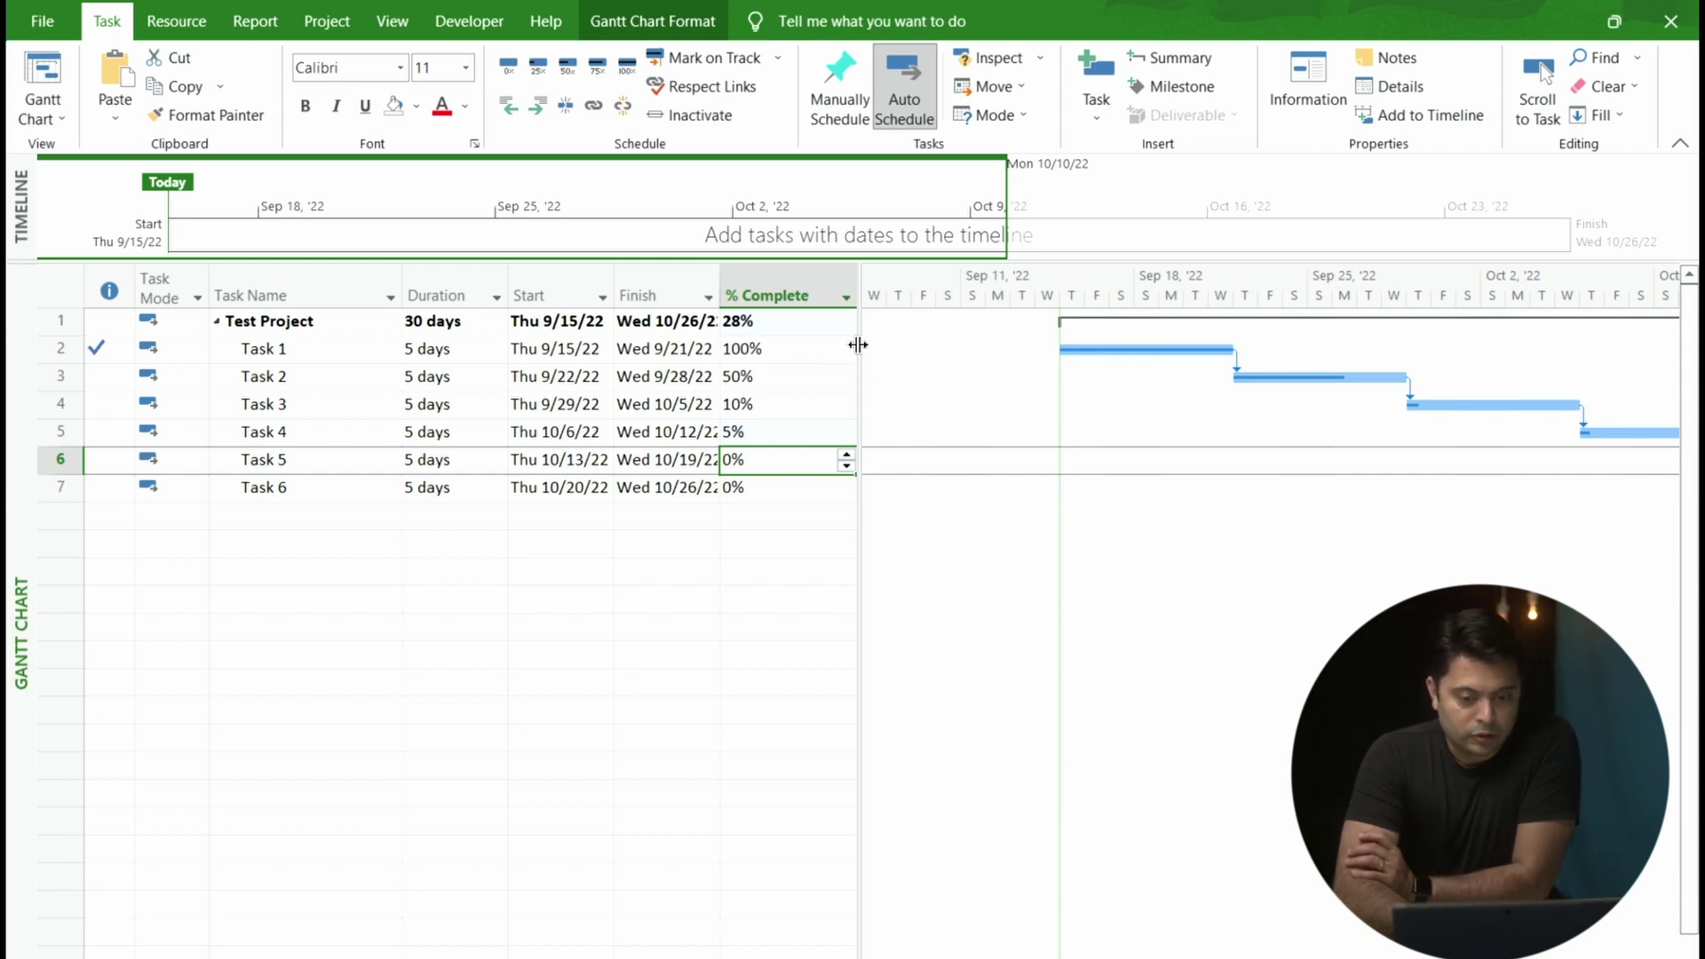
Widen the task table up to Resource Names, open the custom fields settings from that column and set the field type to Number
{"action": "left_click_drag", "start_coordinate": [858, 344], "coordinate": [1140, 378]}
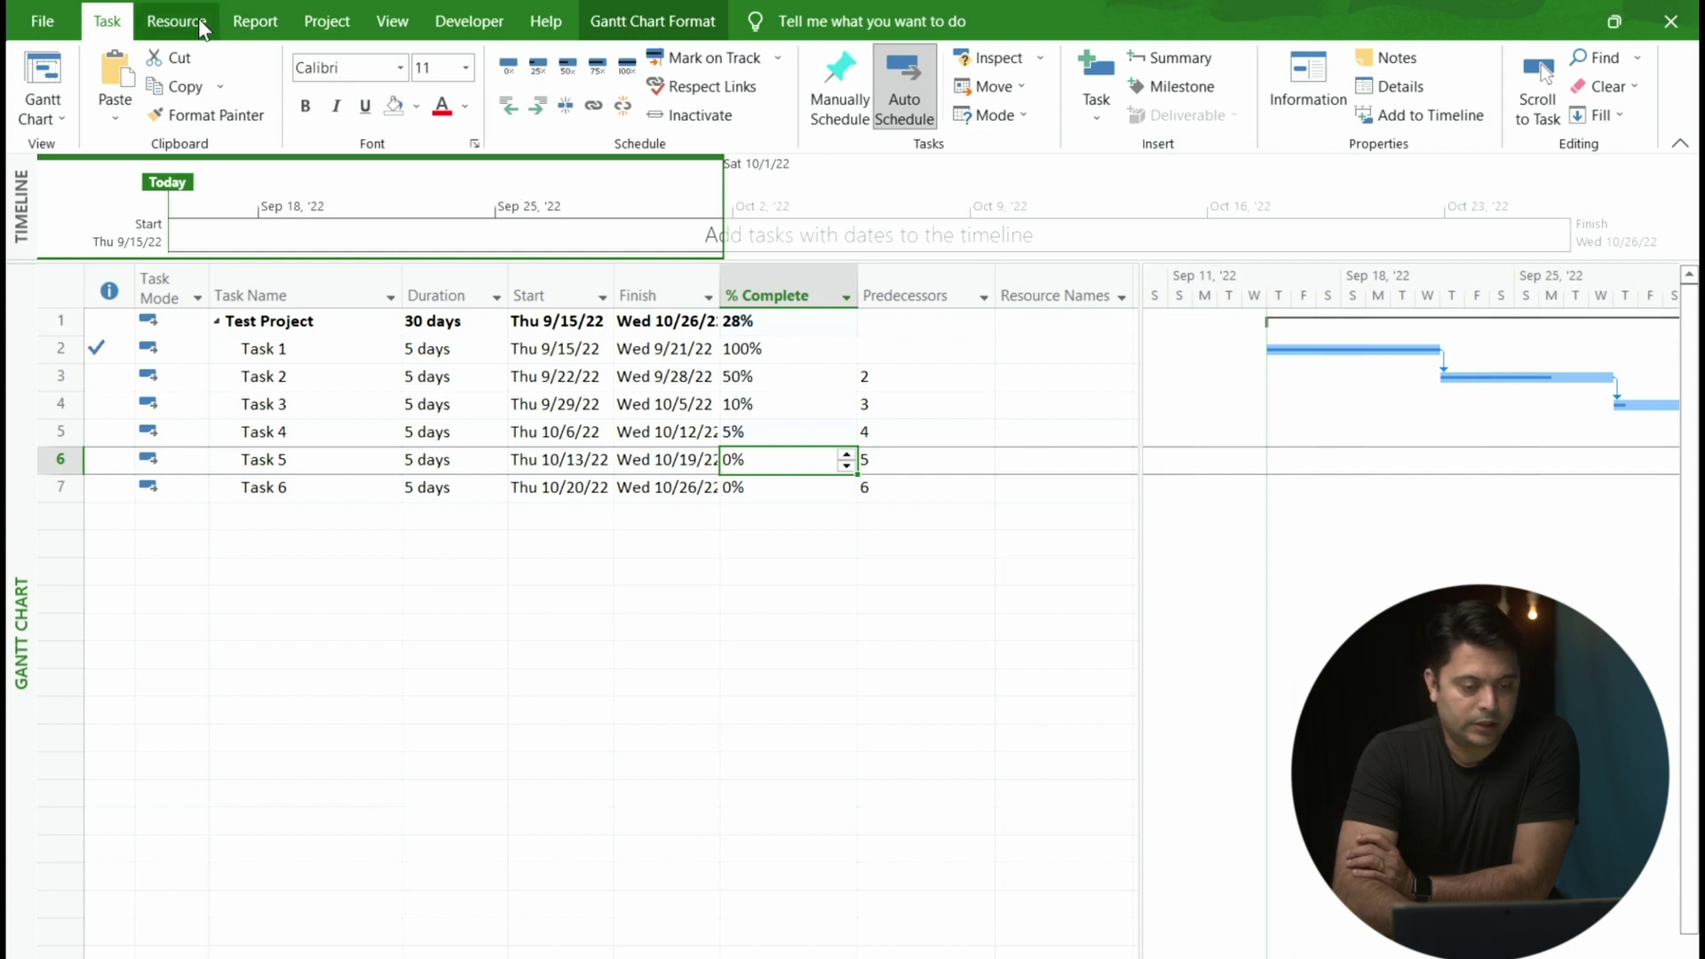
{"action": "left_click", "coordinate": [1036, 277]}
{"action": "right_click", "coordinate": [1036, 284]}
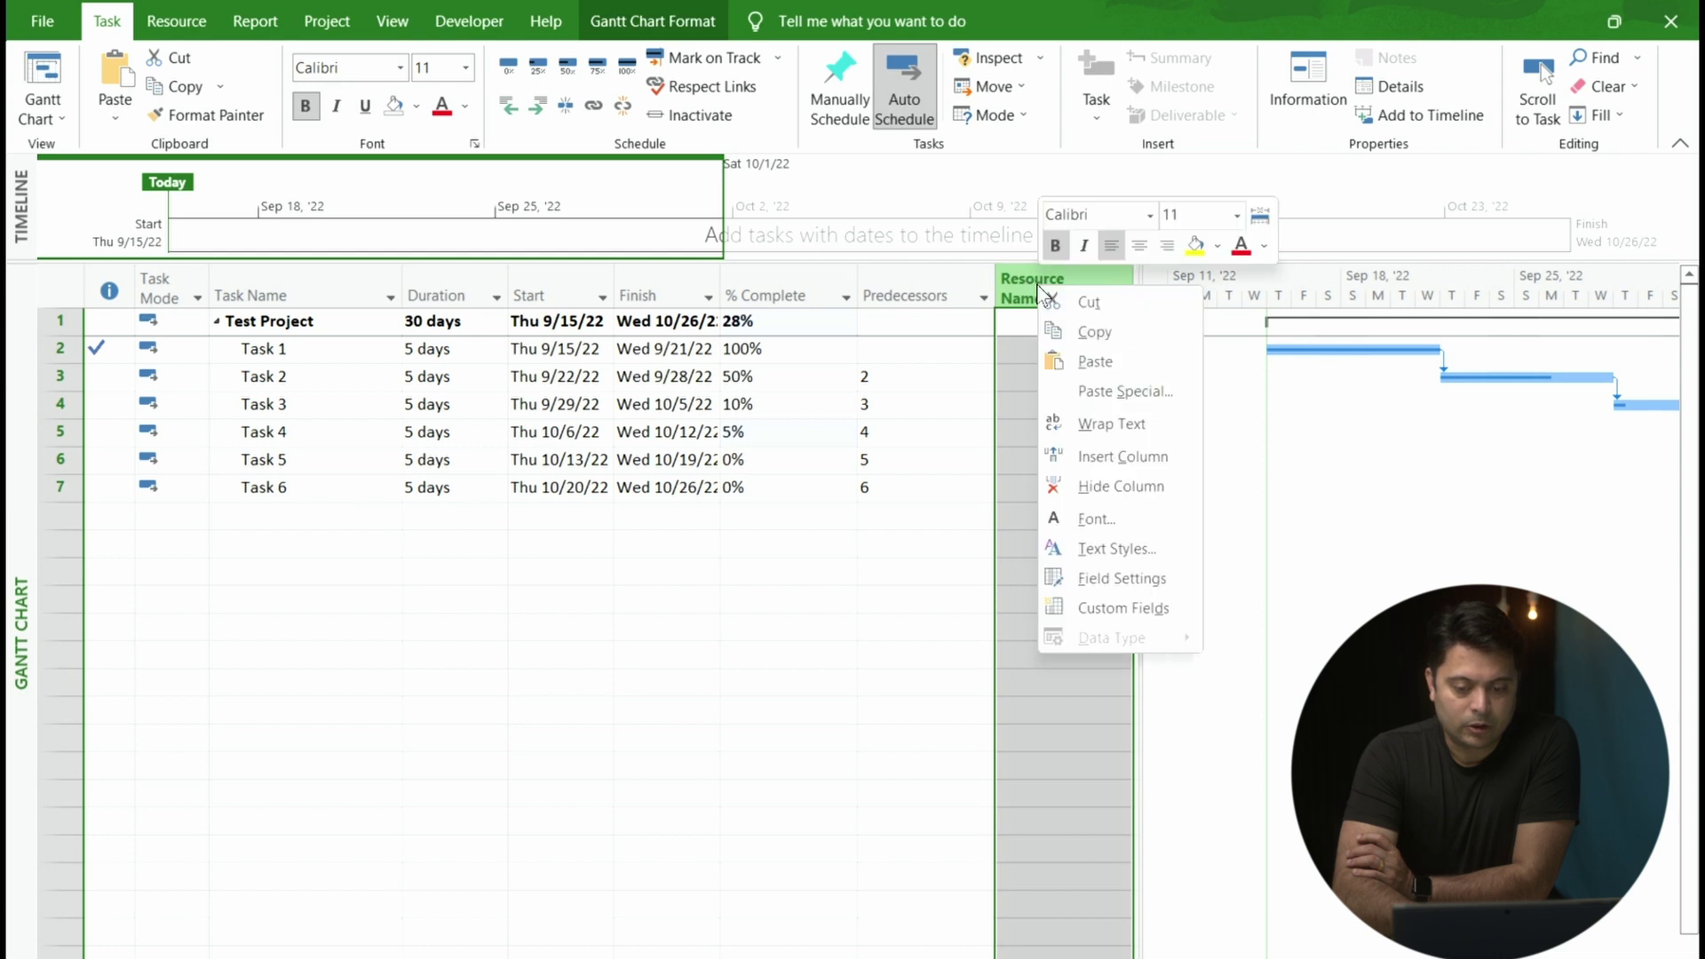
{"action": "left_click", "coordinate": [1127, 606]}
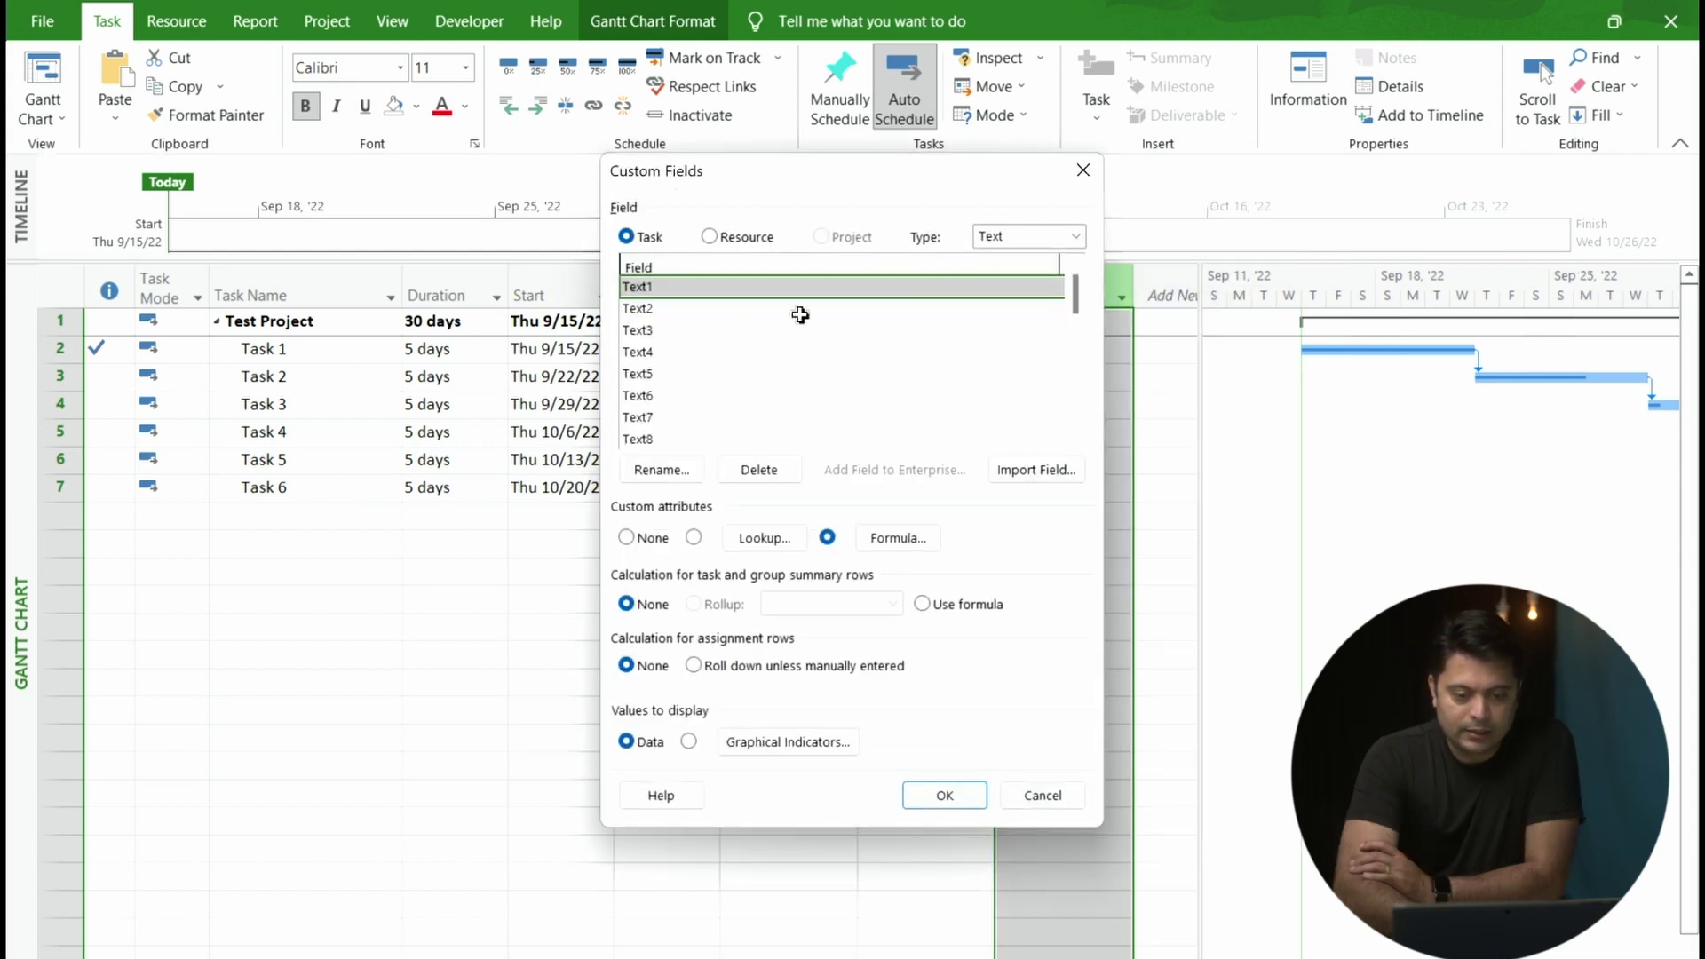
{"action": "left_click", "coordinate": [1046, 238]}
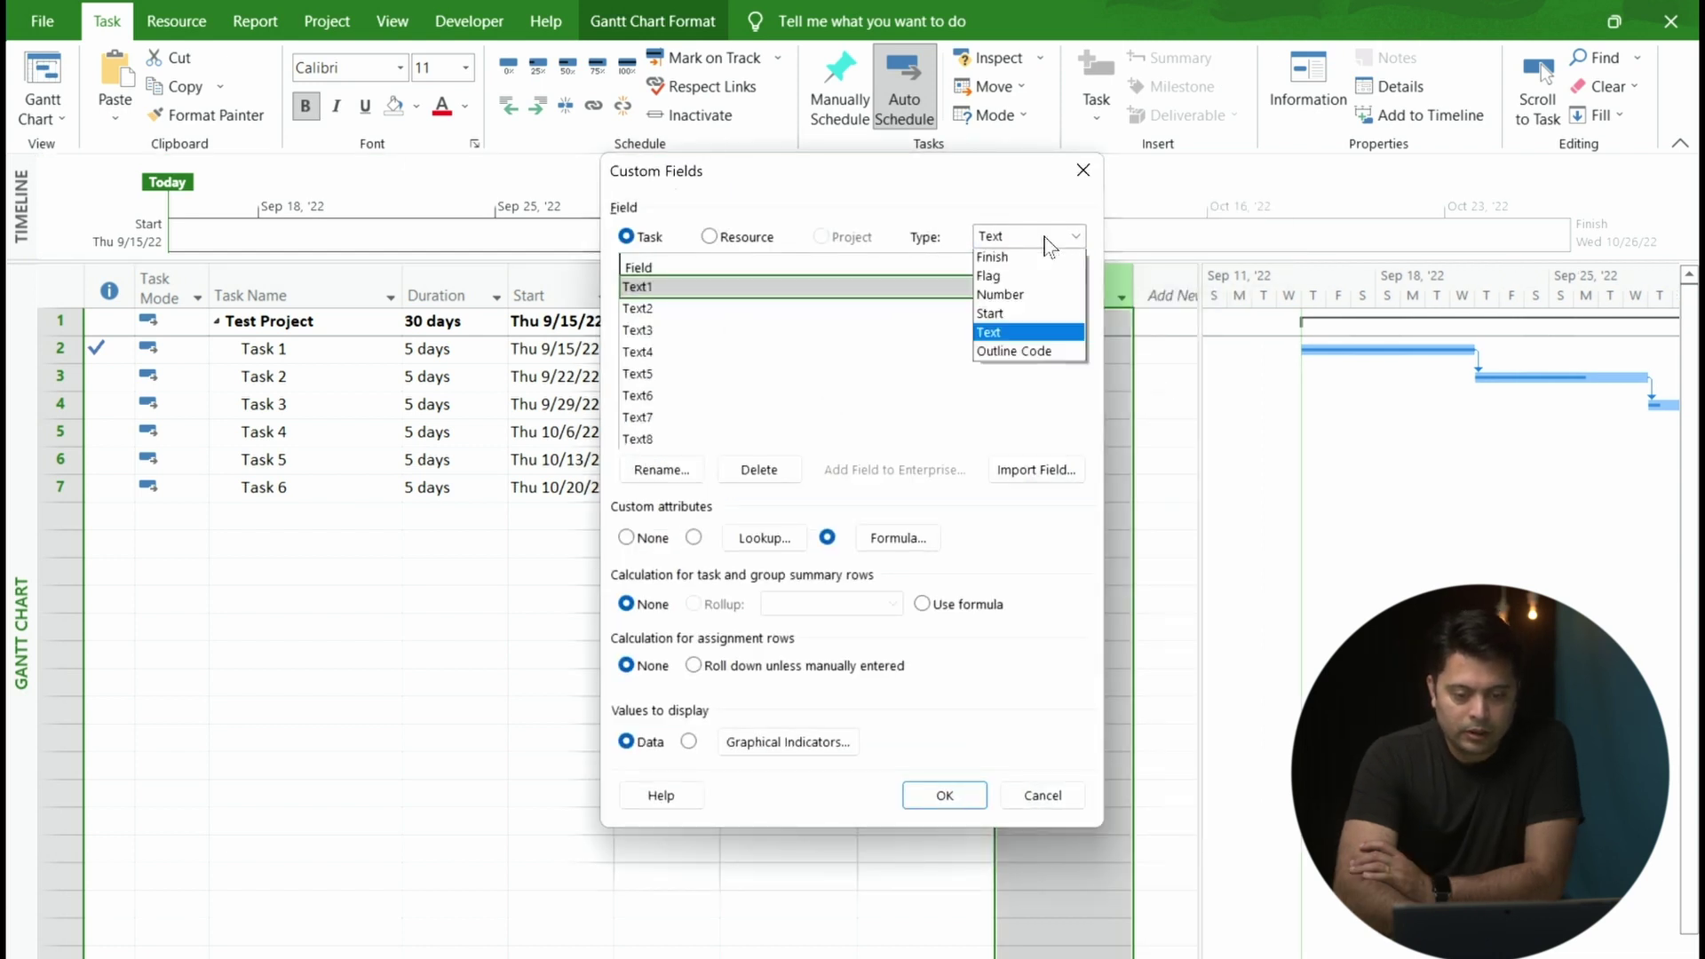
{"action": "left_click", "coordinate": [1006, 354]}
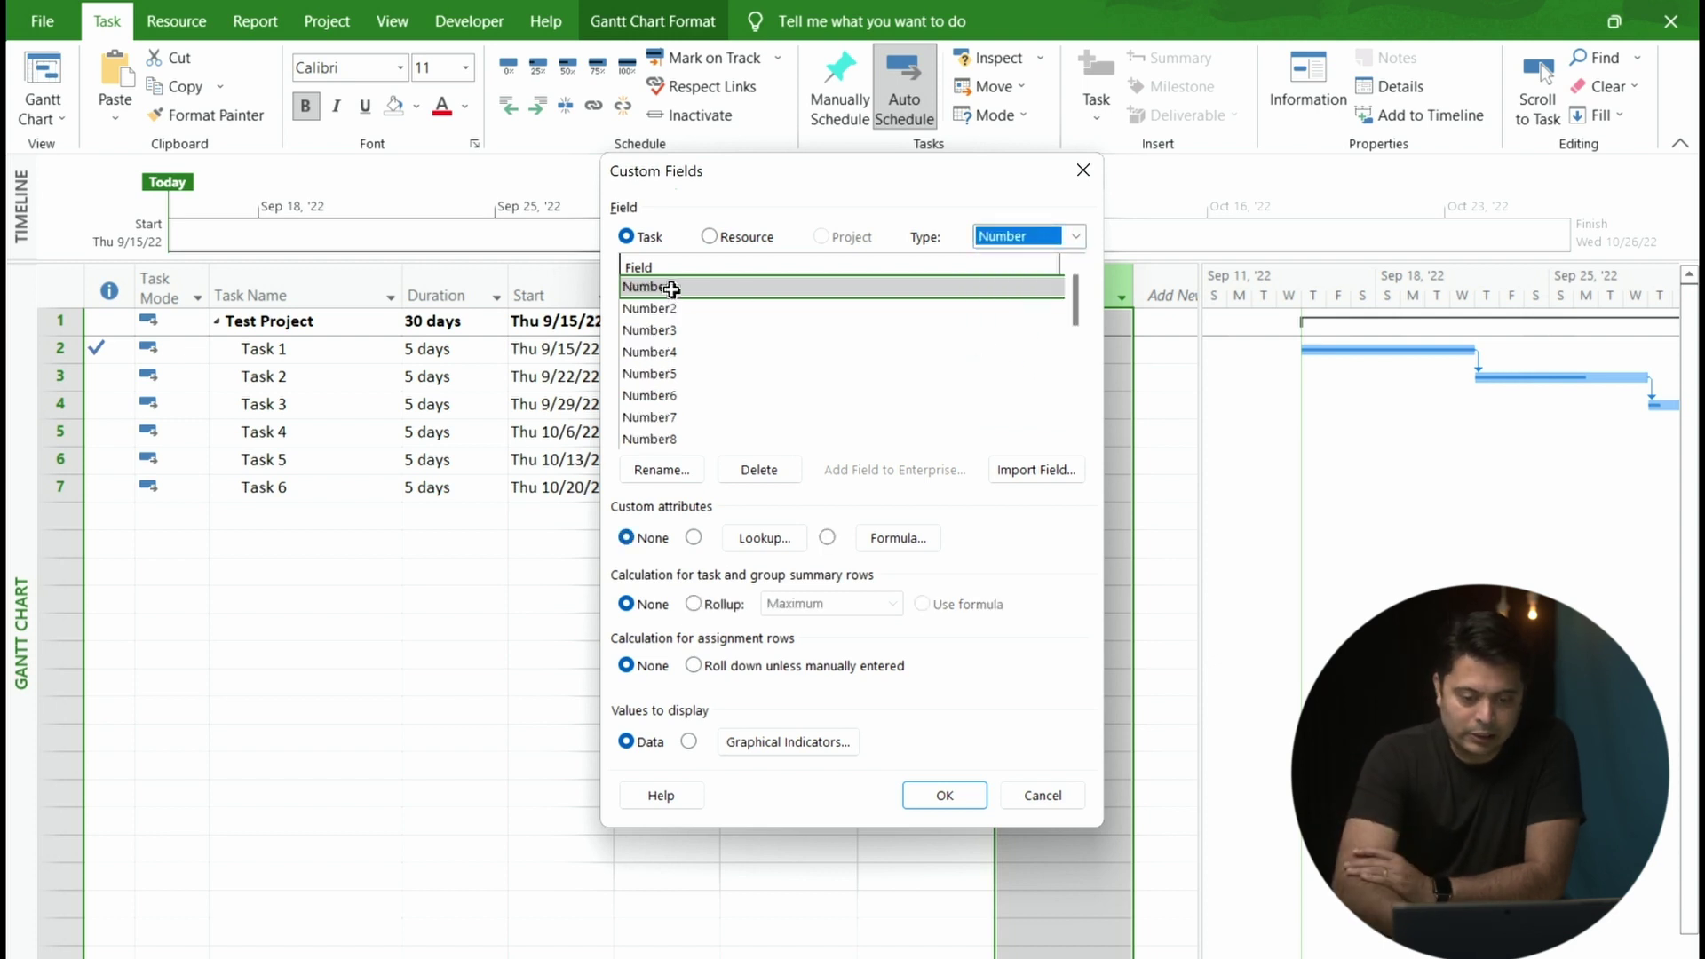
Make the Number1 custom field calculated by a formula that returns [% Complete], accepting replacement of its existing data
{"action": "left_click", "coordinate": [826, 538]}
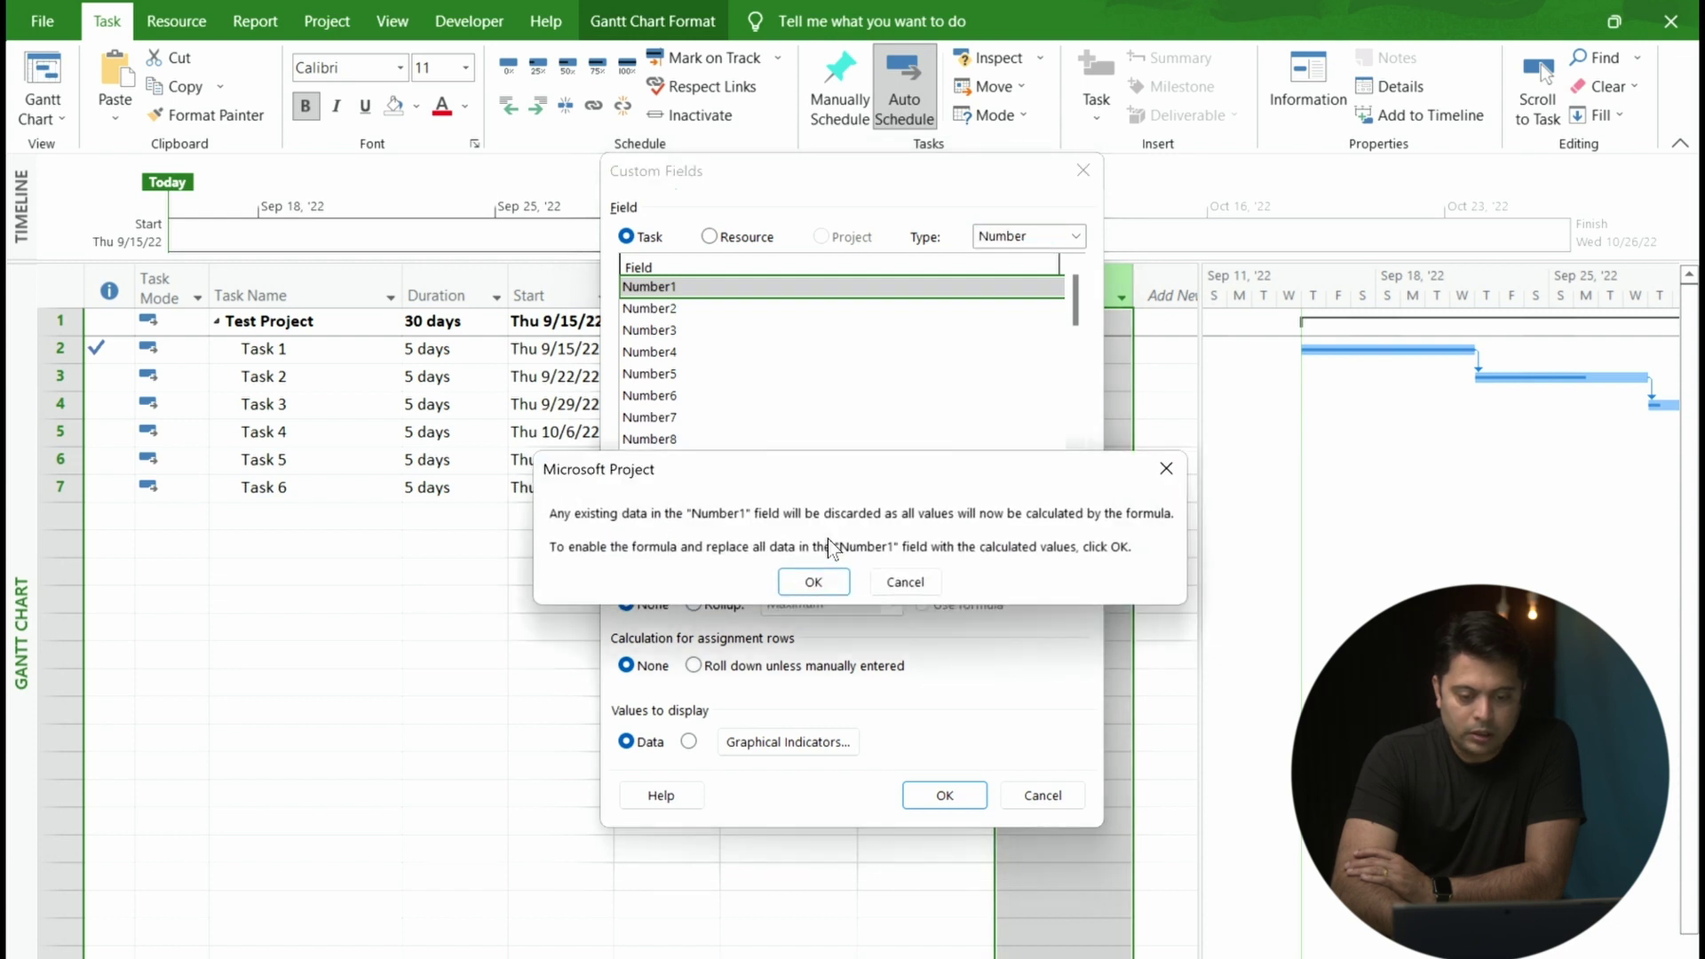
{"action": "left_click", "coordinate": [814, 583]}
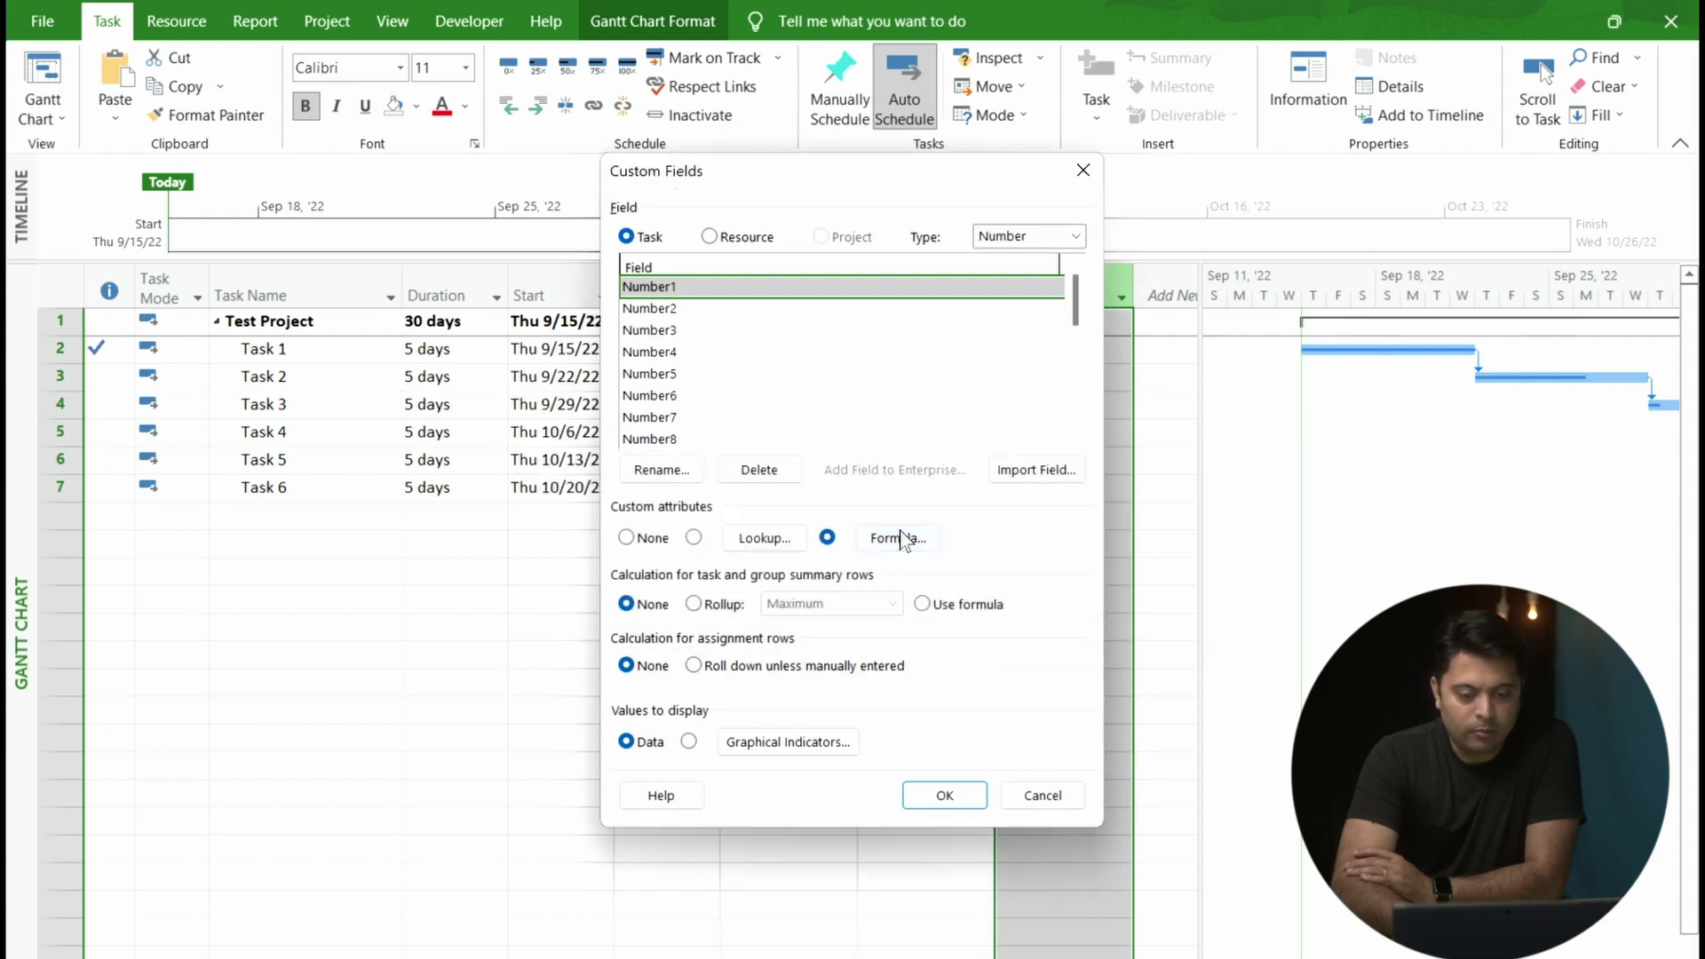
{"action": "left_click", "coordinate": [896, 538]}
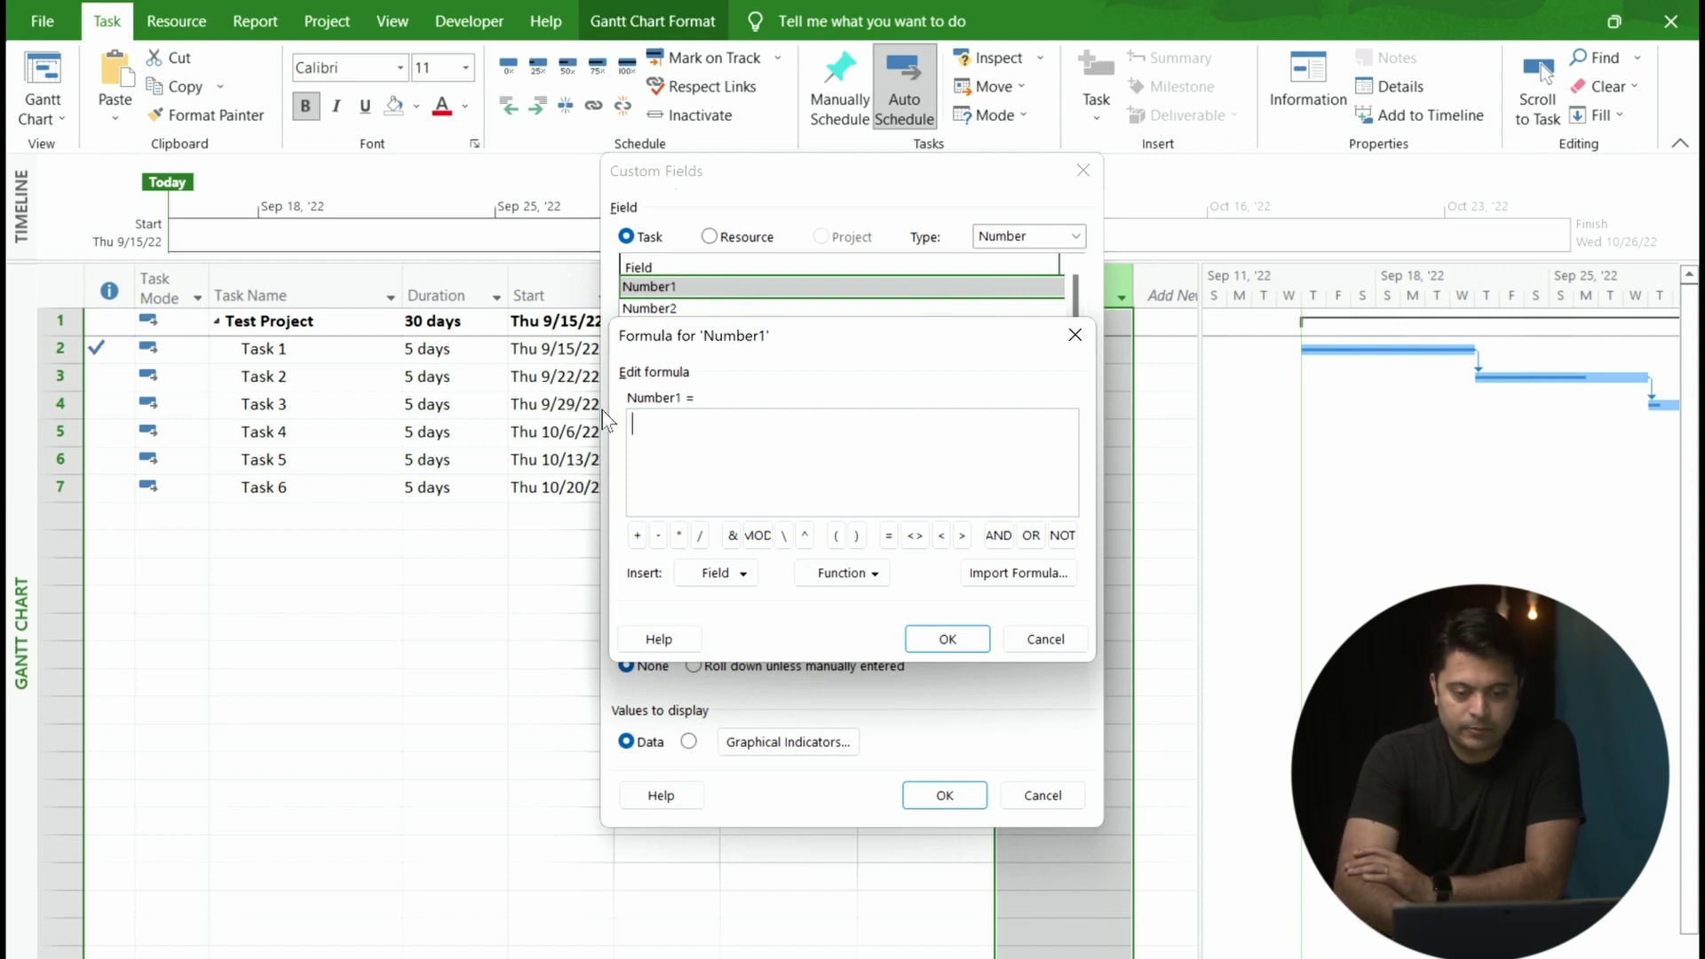
{"action": "left_click", "coordinate": [742, 575]}
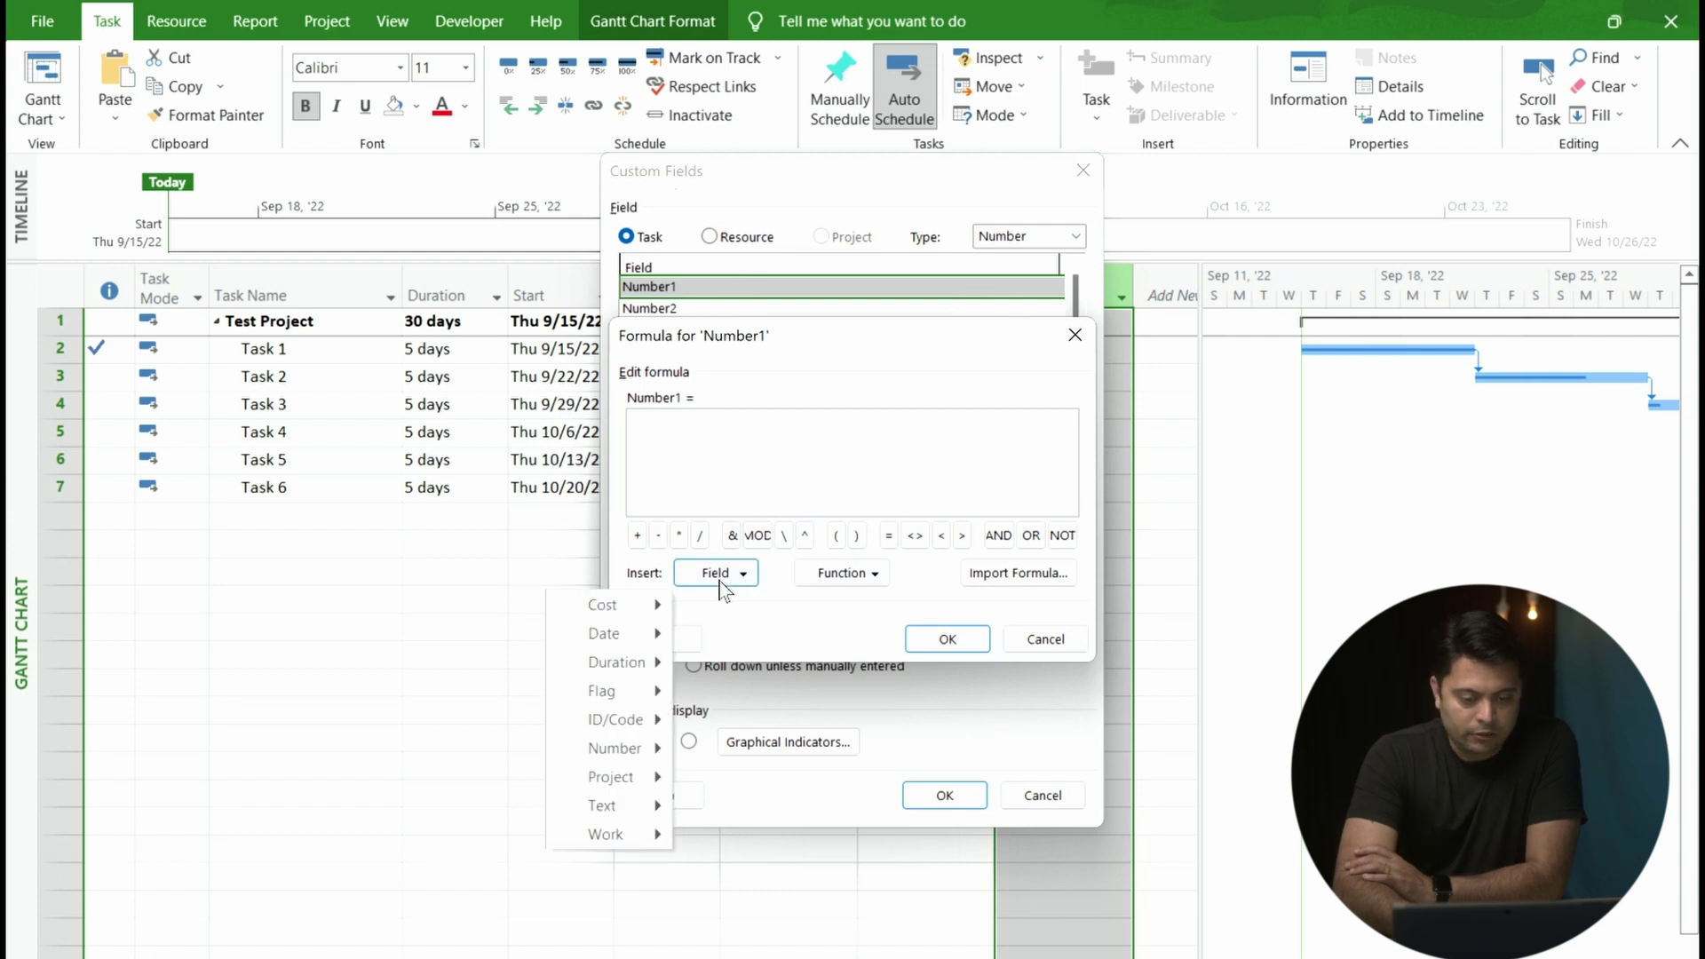
{"action": "mouse_move", "coordinate": [609, 760]}
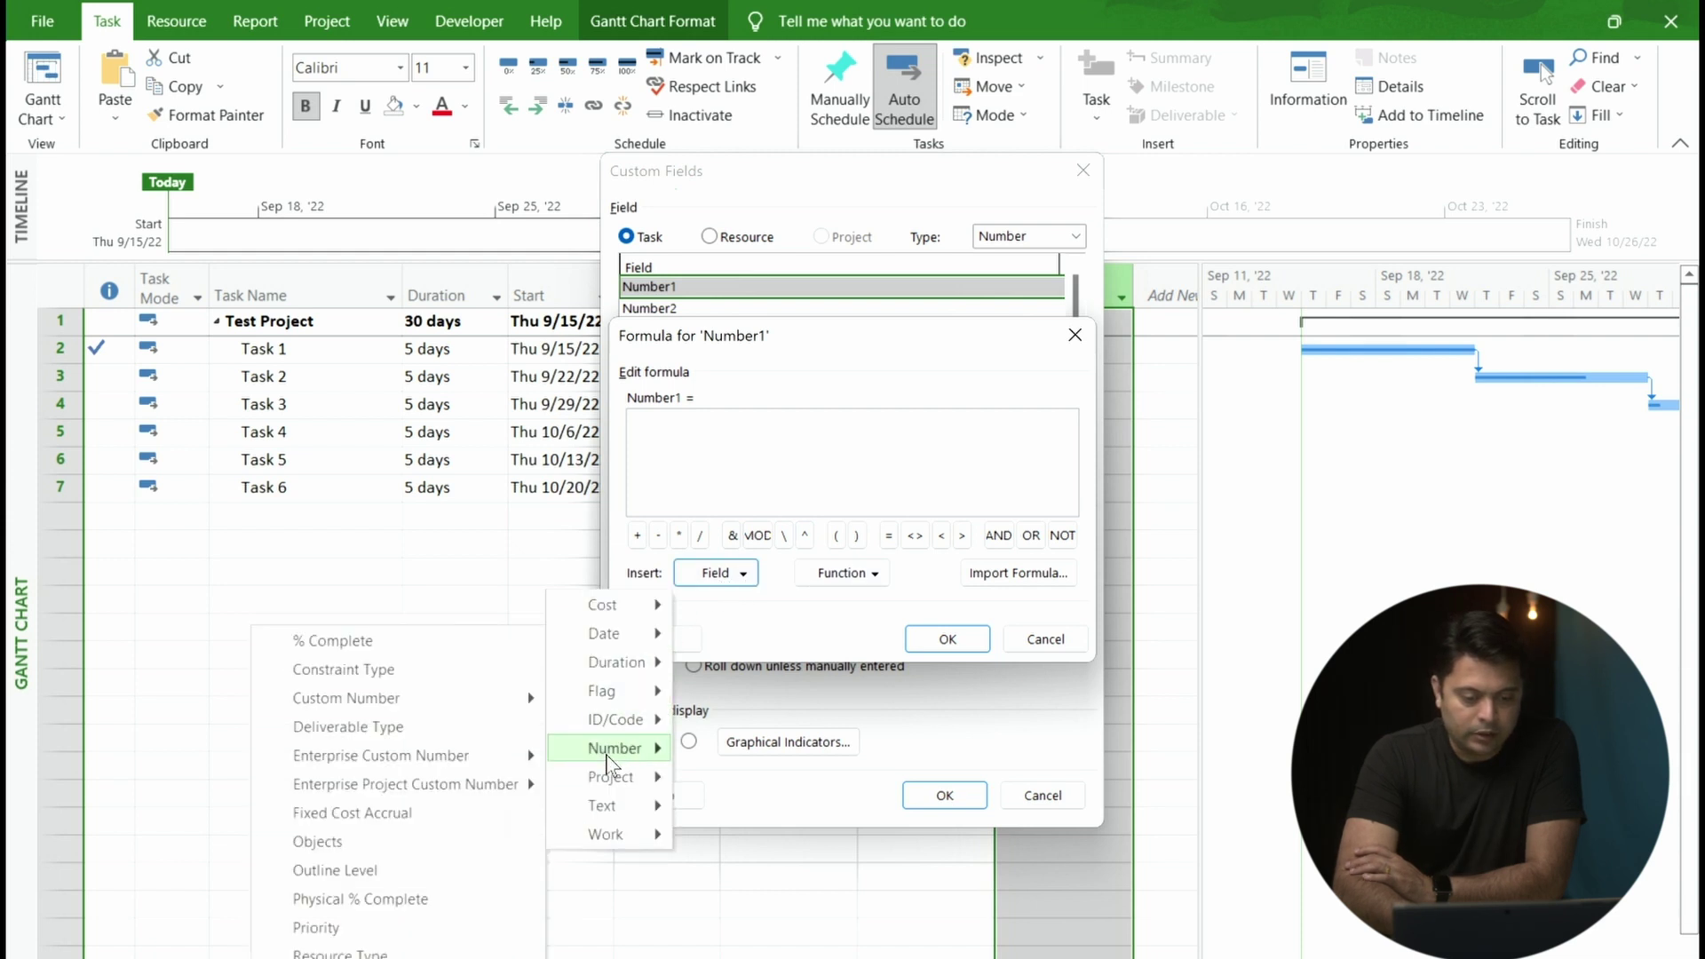
{"action": "left_click", "coordinate": [364, 641]}
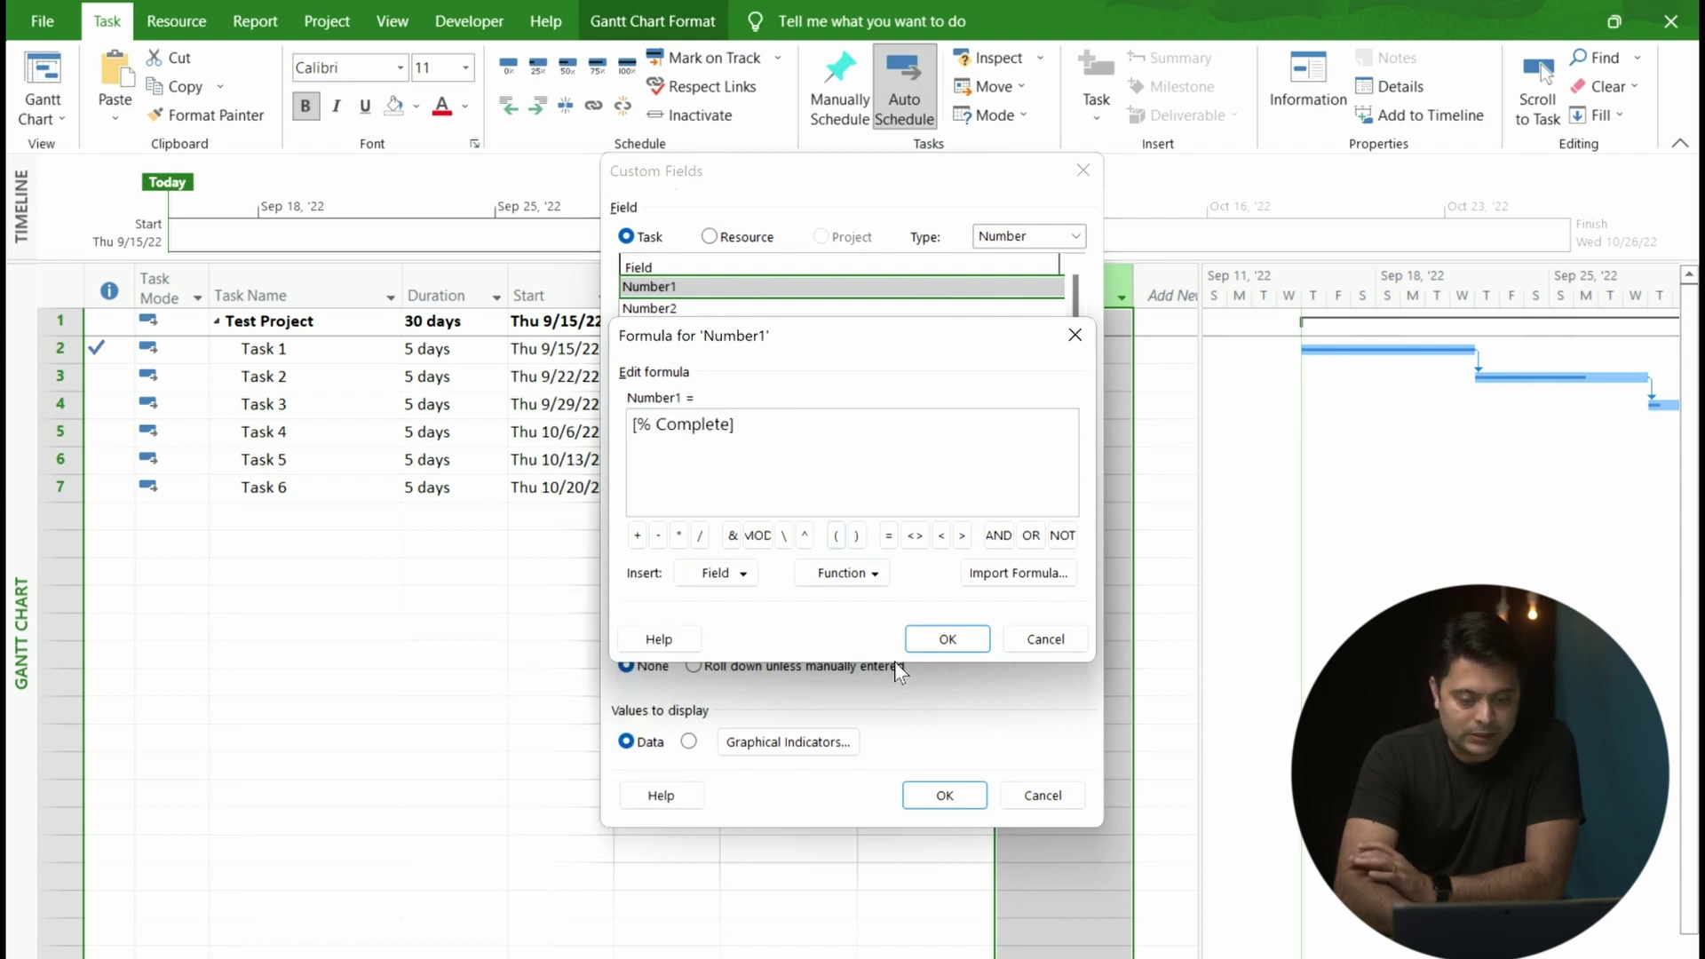
{"action": "left_click", "coordinate": [948, 640]}
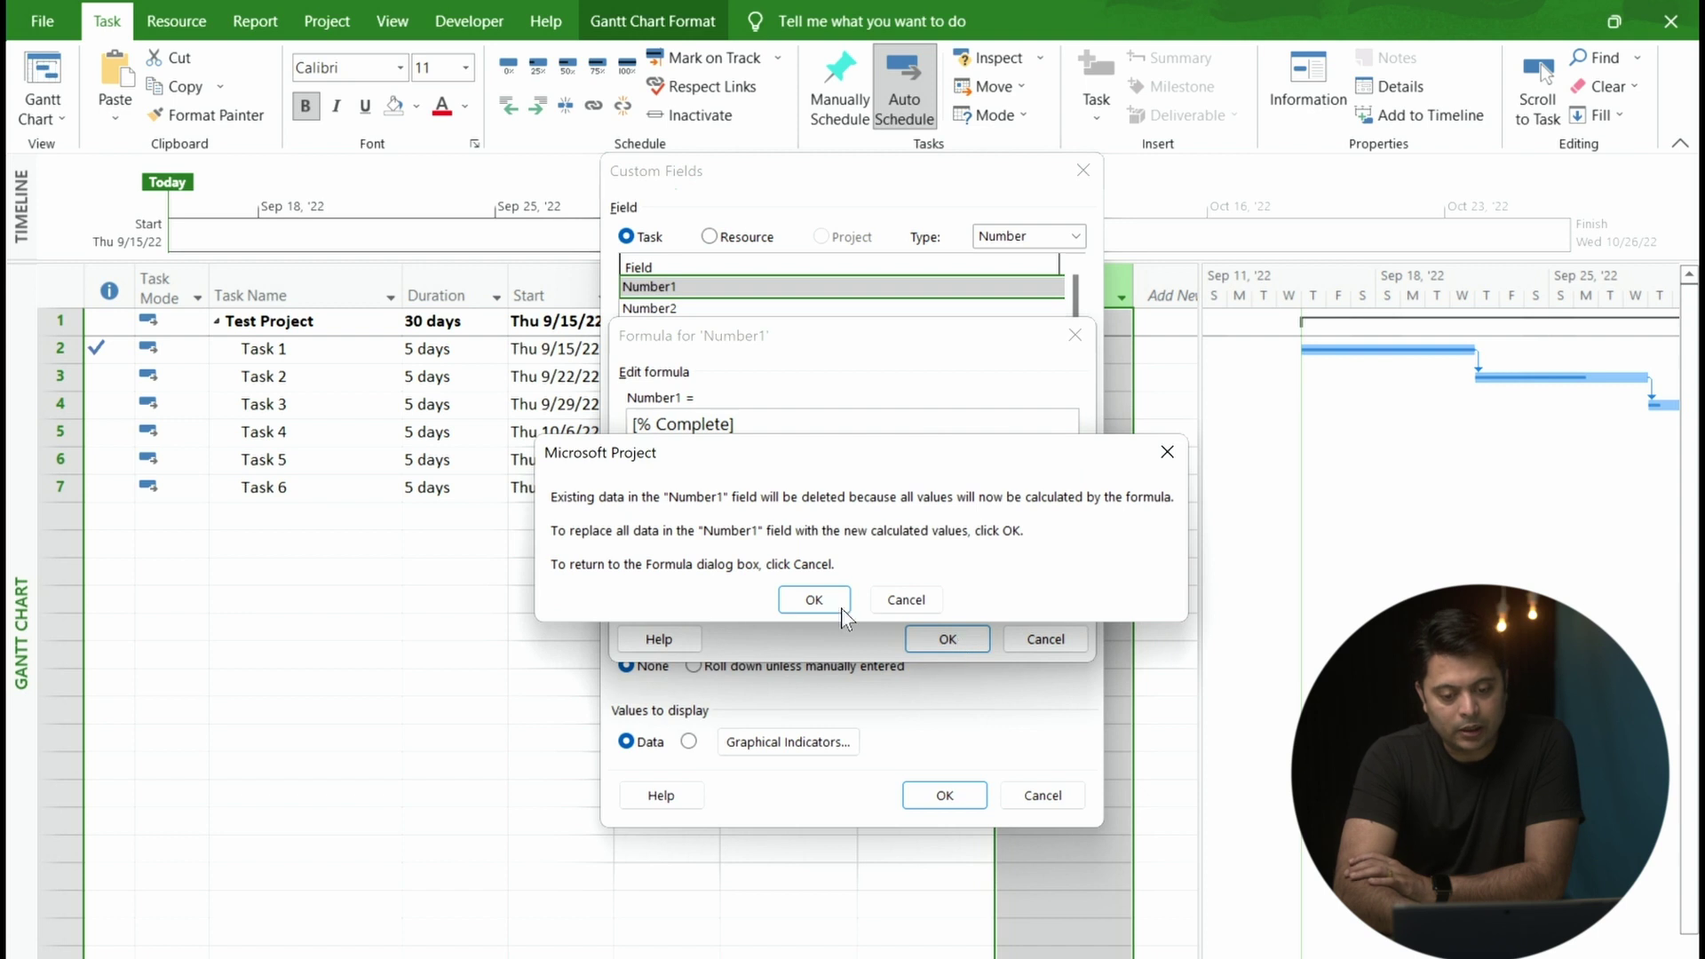
{"action": "left_click", "coordinate": [829, 604]}
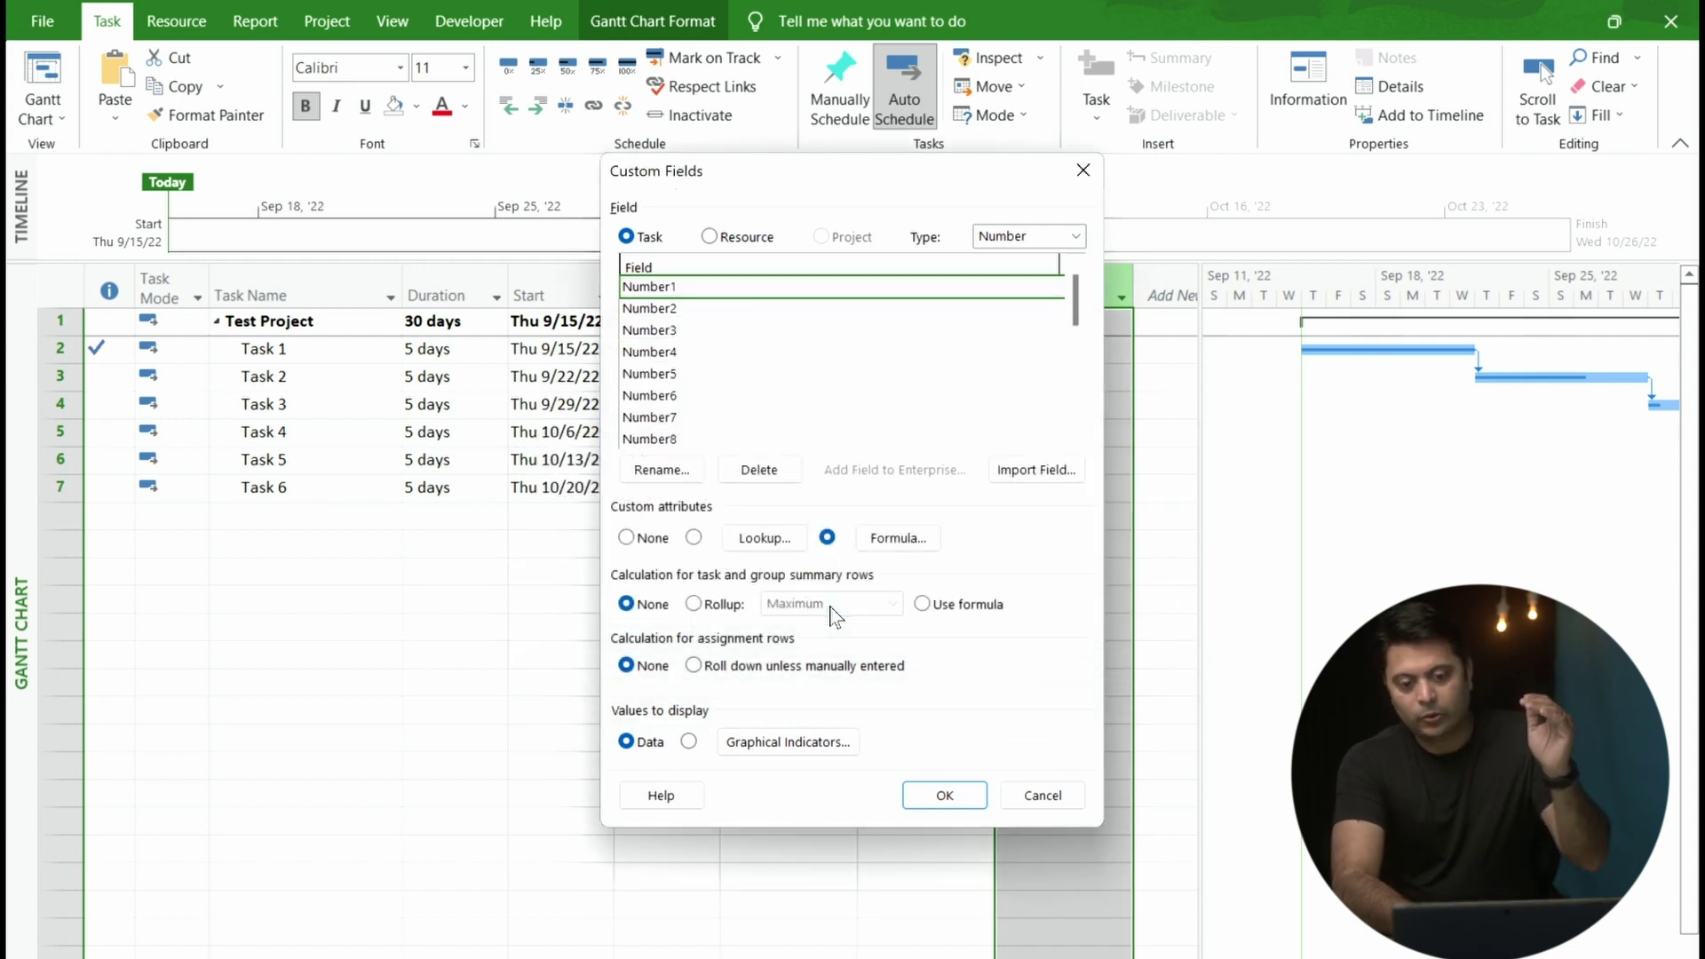
{"action": "left_click", "coordinate": [963, 799]}
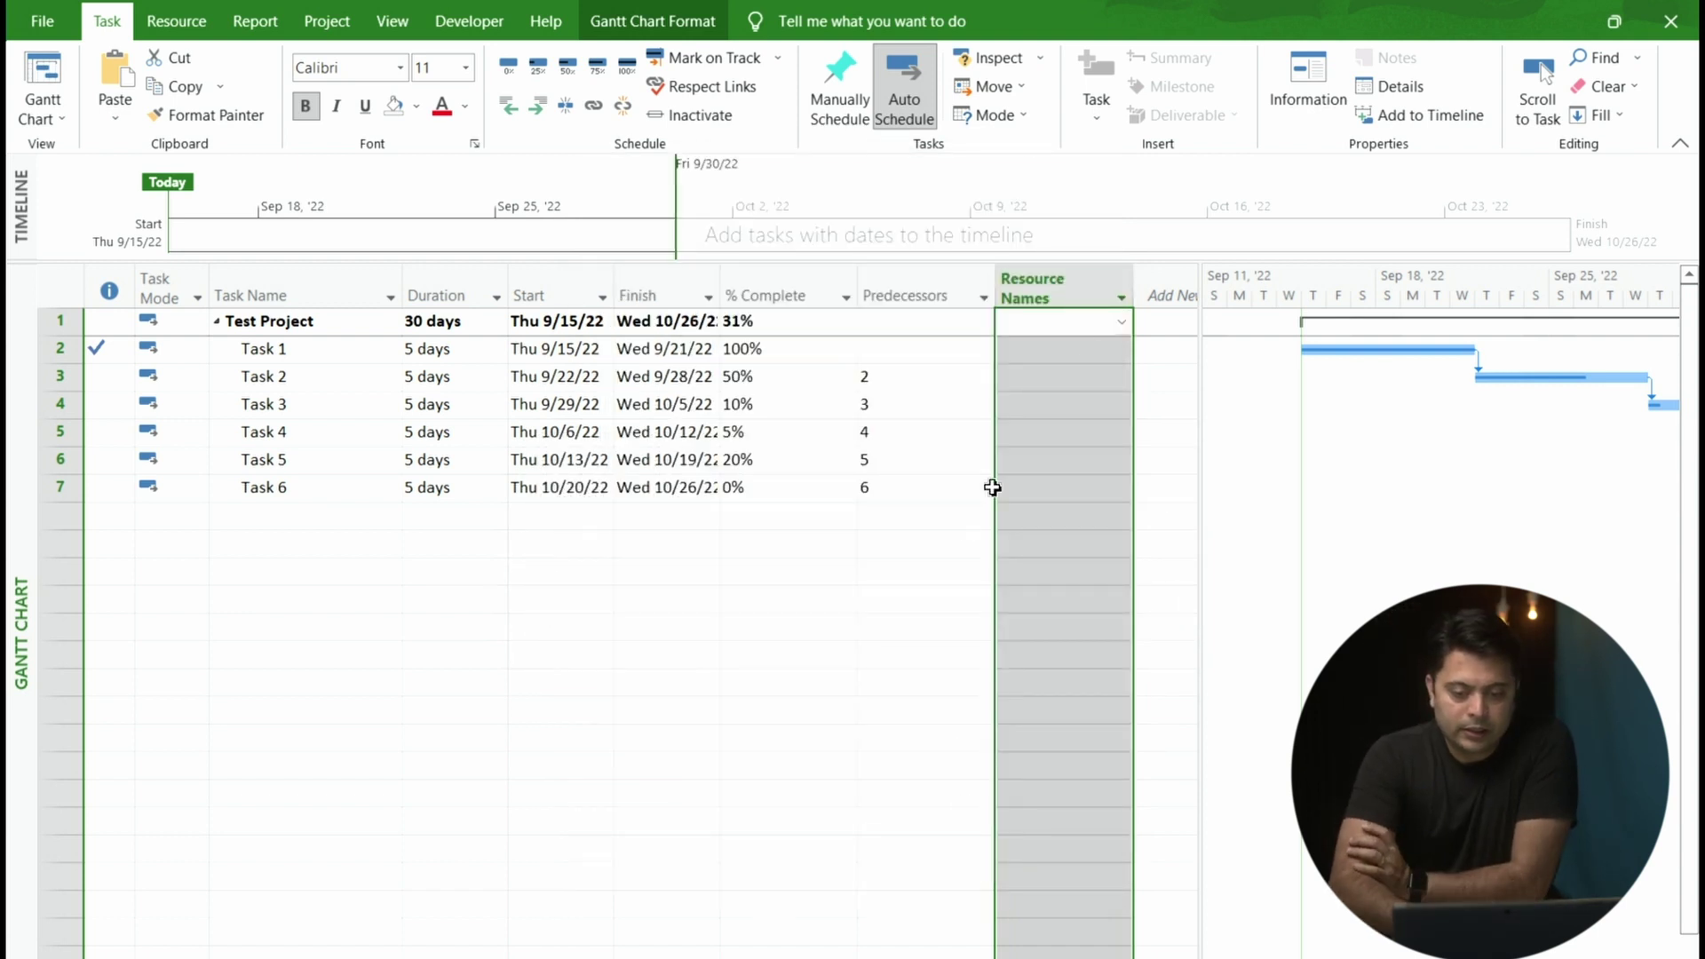
Insert a Number1 column before the Resource Names column in the task table
{"action": "right_click", "coordinate": [1081, 302]}
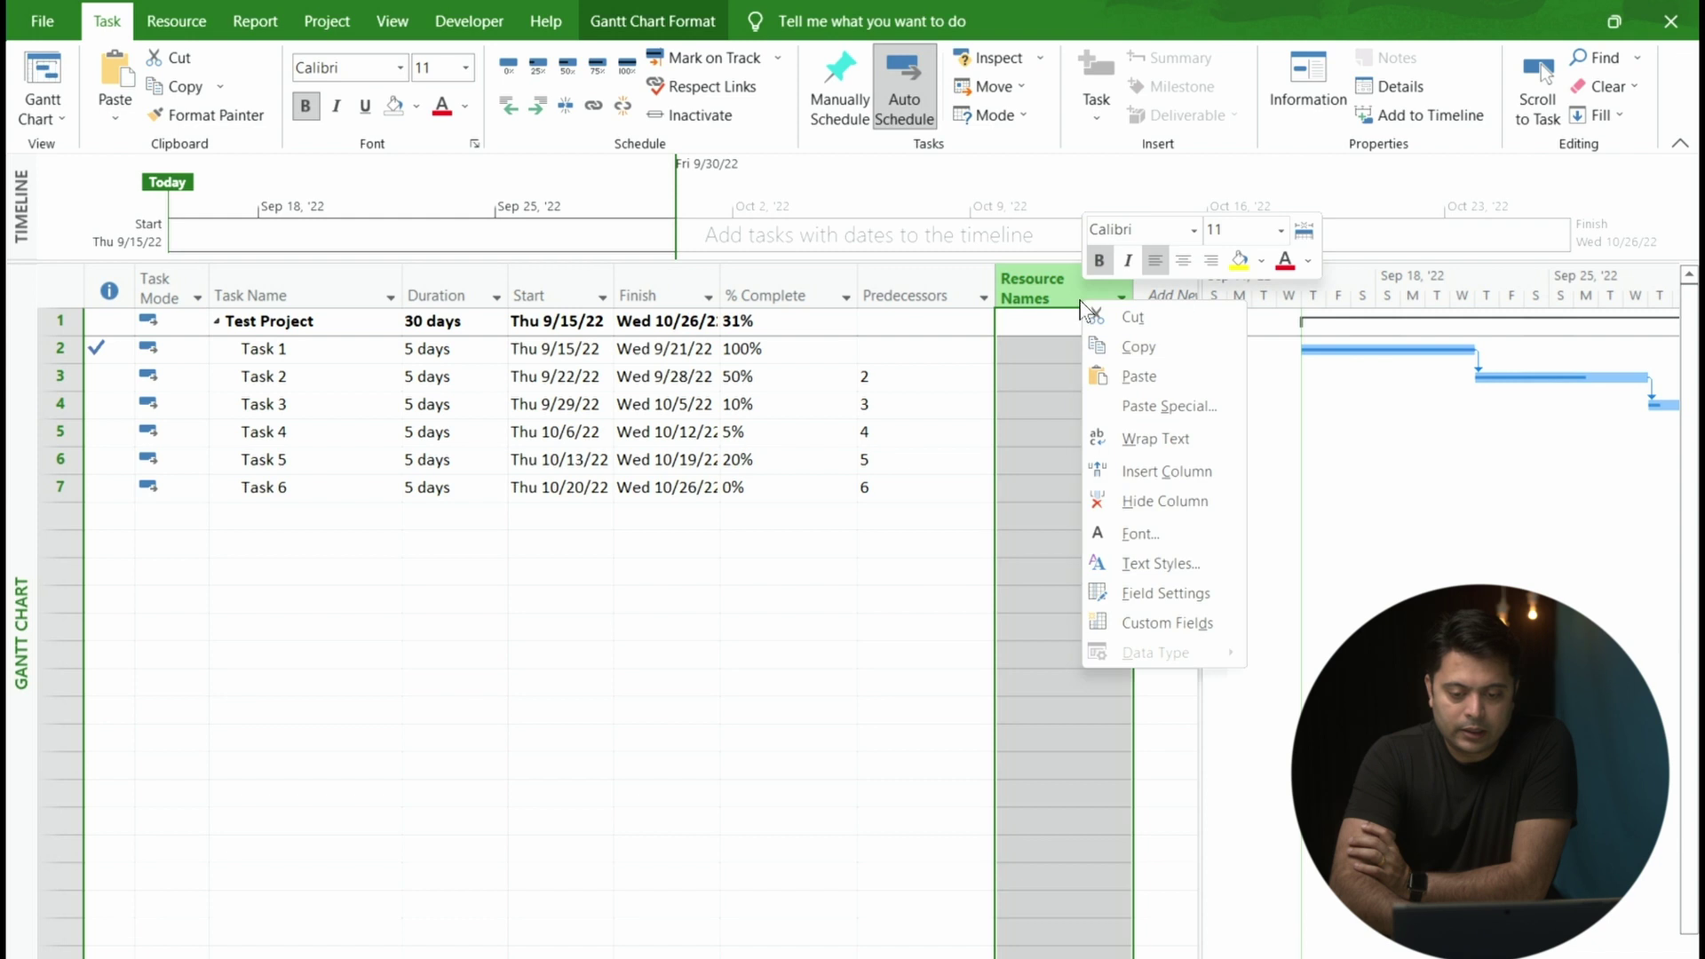
{"action": "left_click", "coordinate": [1128, 472]}
{"action": "type", "text": "number1"}
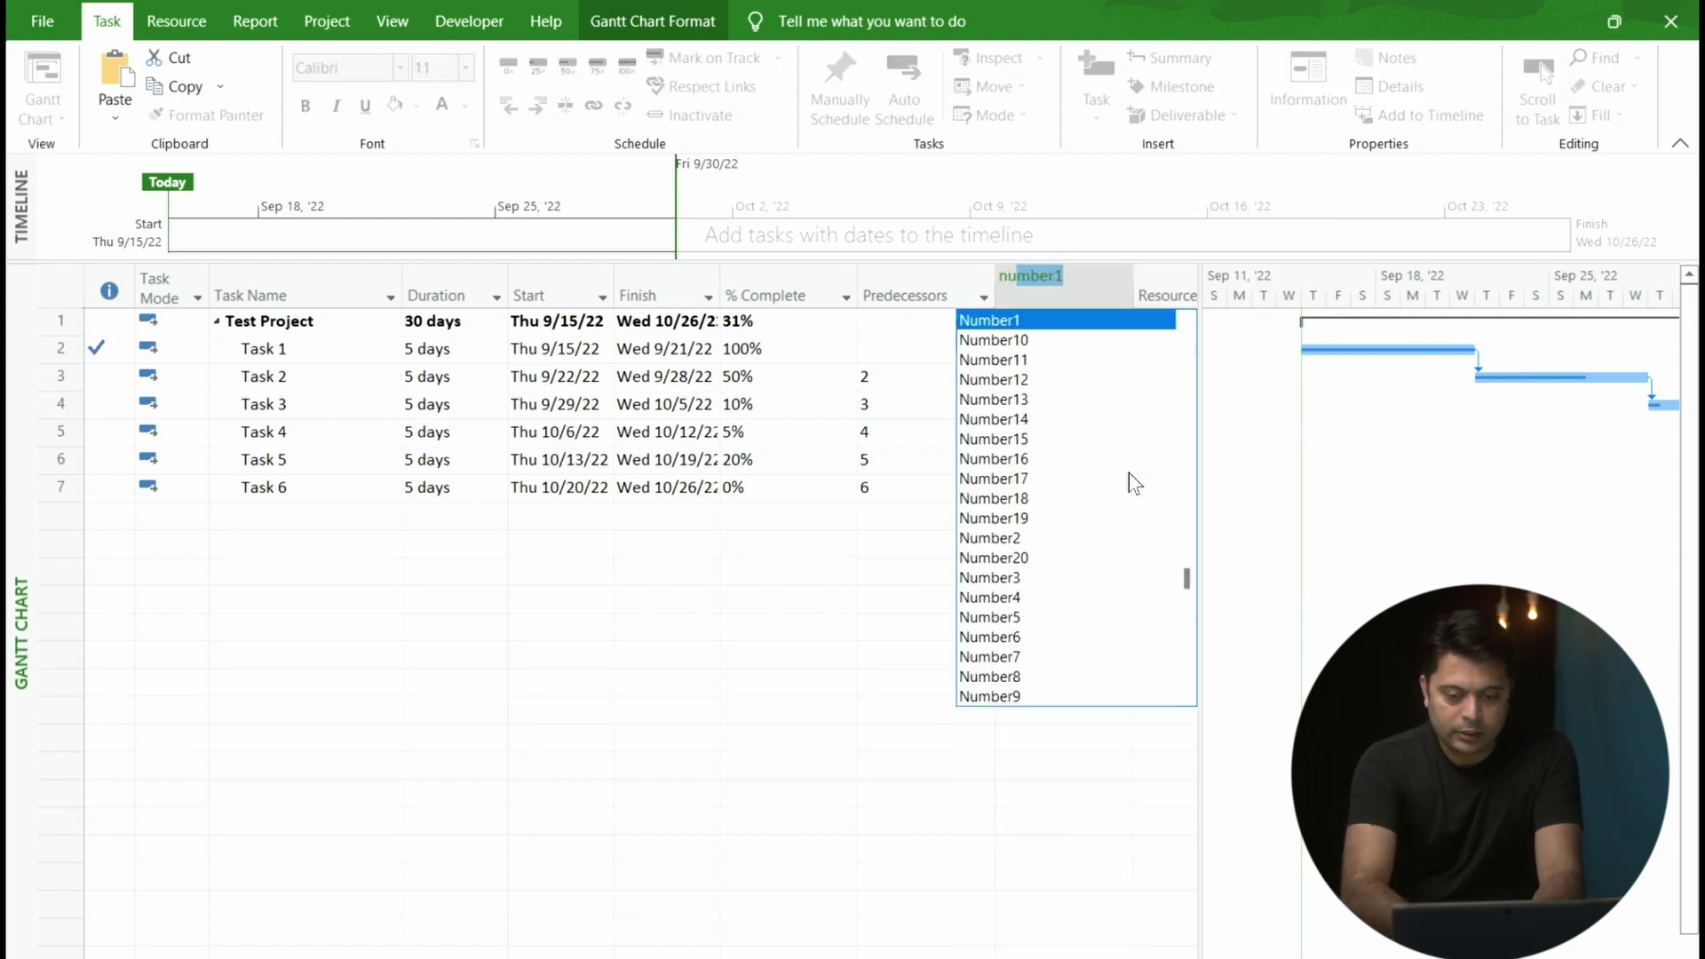
{"action": "key", "text": "Return"}
{"action": "left_click", "coordinate": [782, 359]}
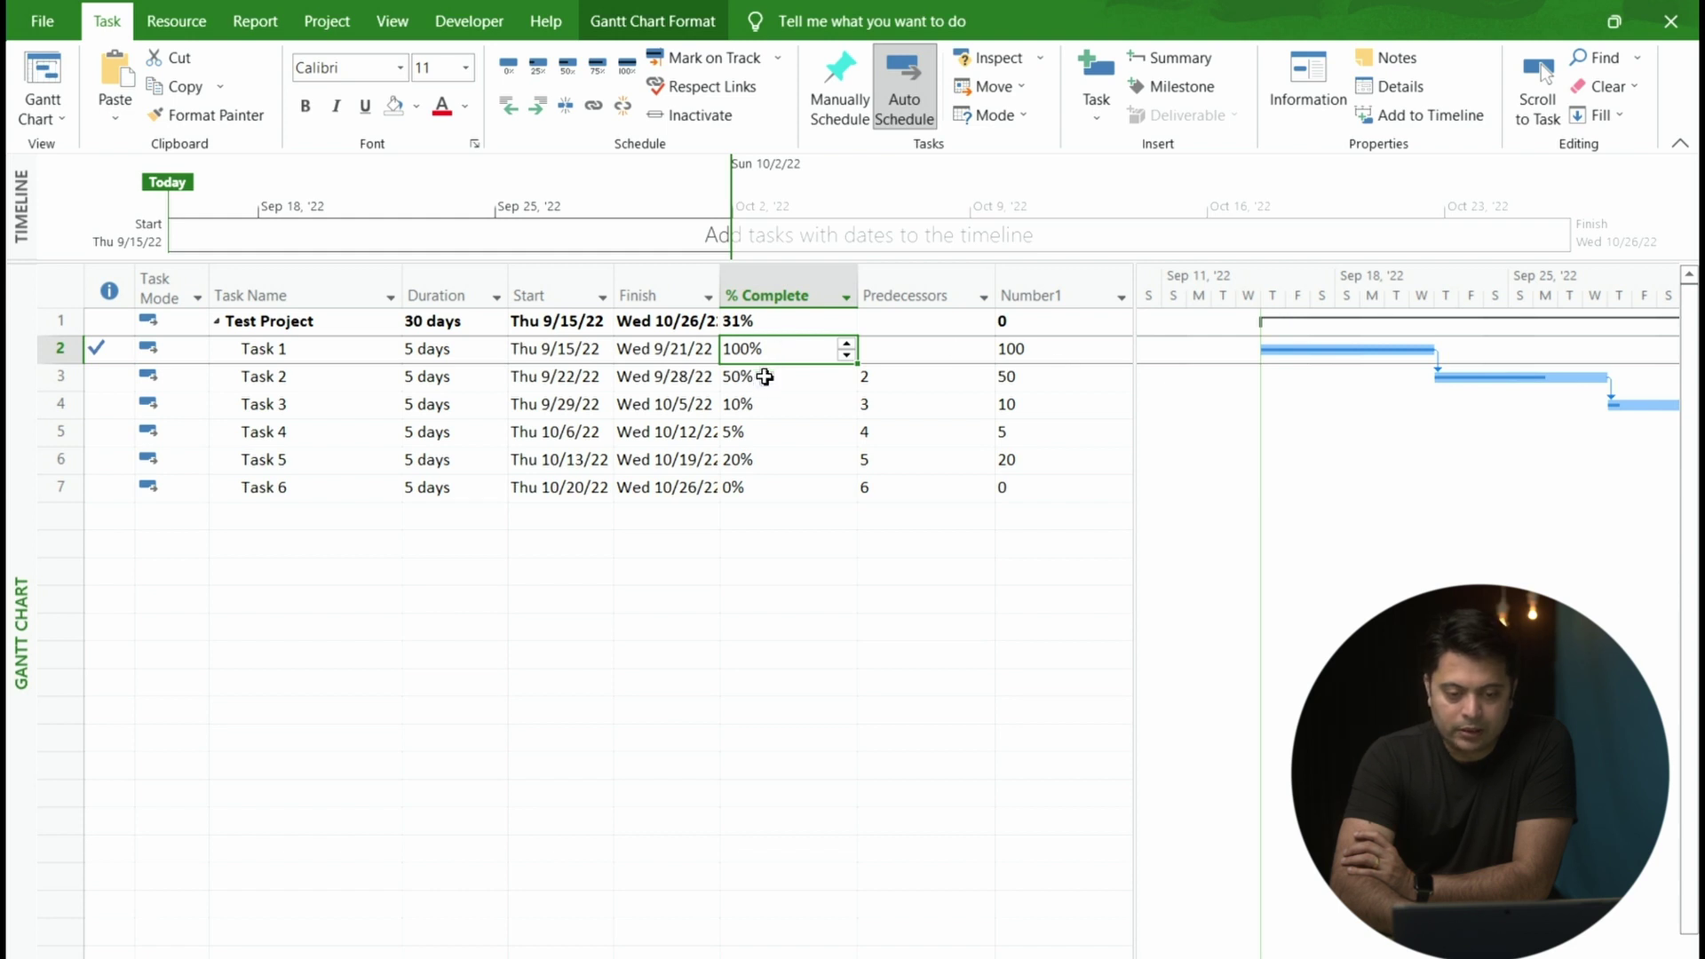
Edit the Number1 field's formula: insert the general IIf function and remove the trailing [% Complete] after it
{"action": "left_click", "coordinate": [1061, 277]}
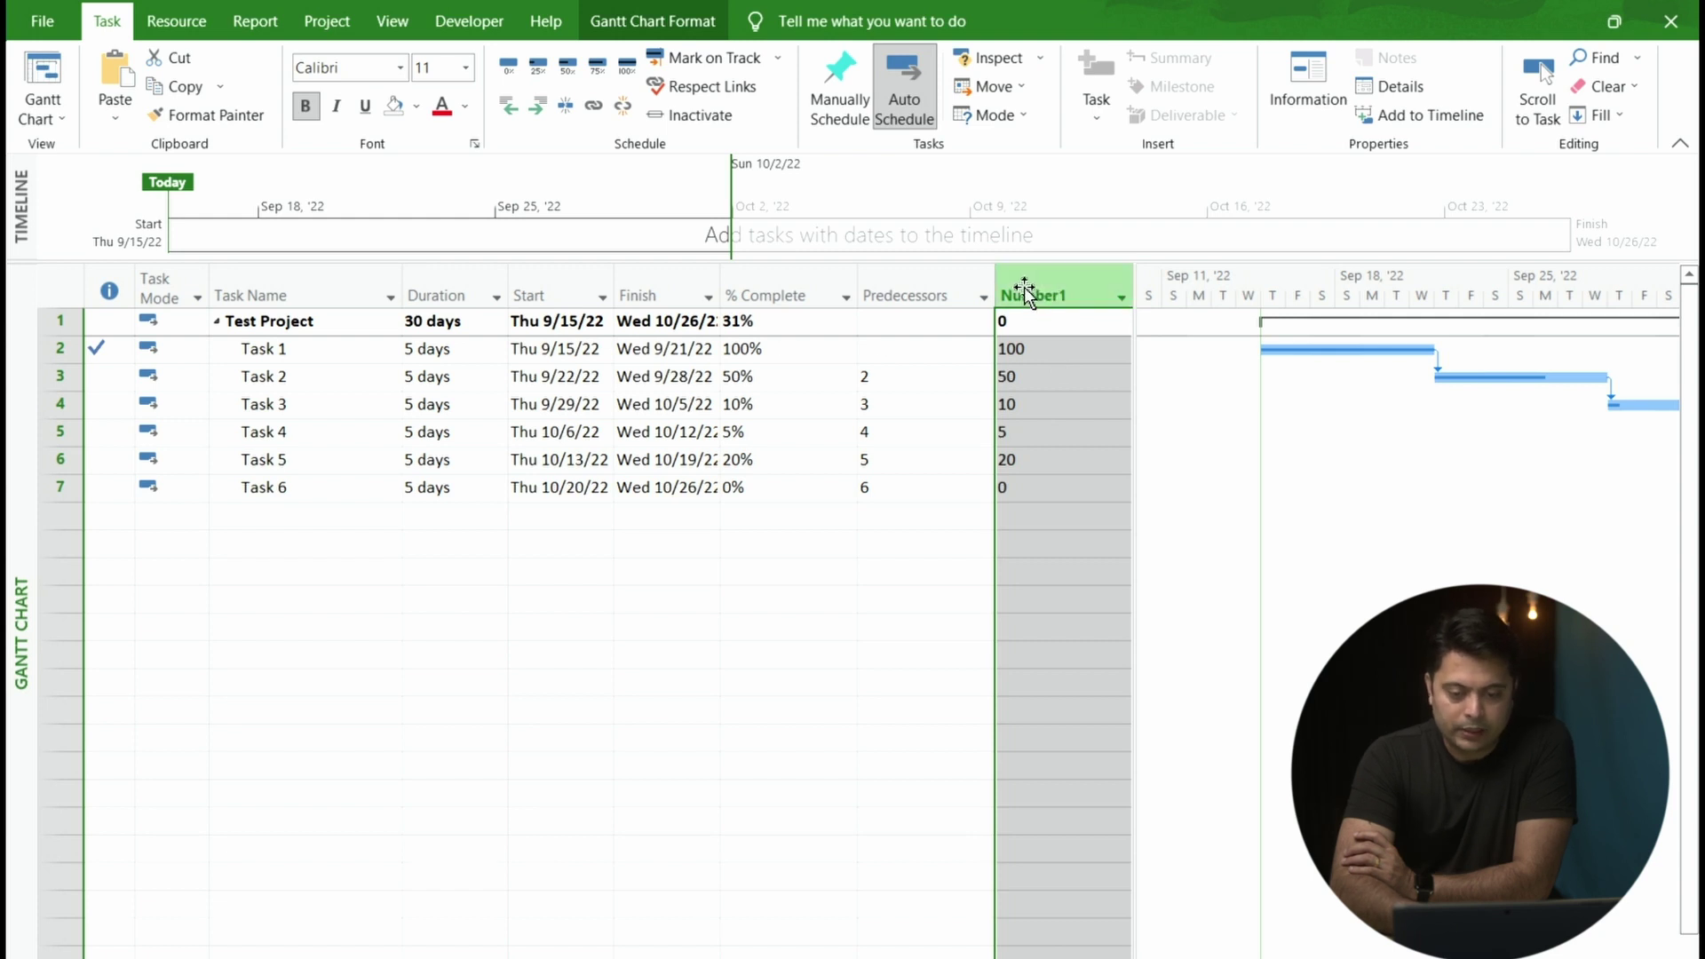
{"action": "right_click", "coordinate": [1026, 293]}
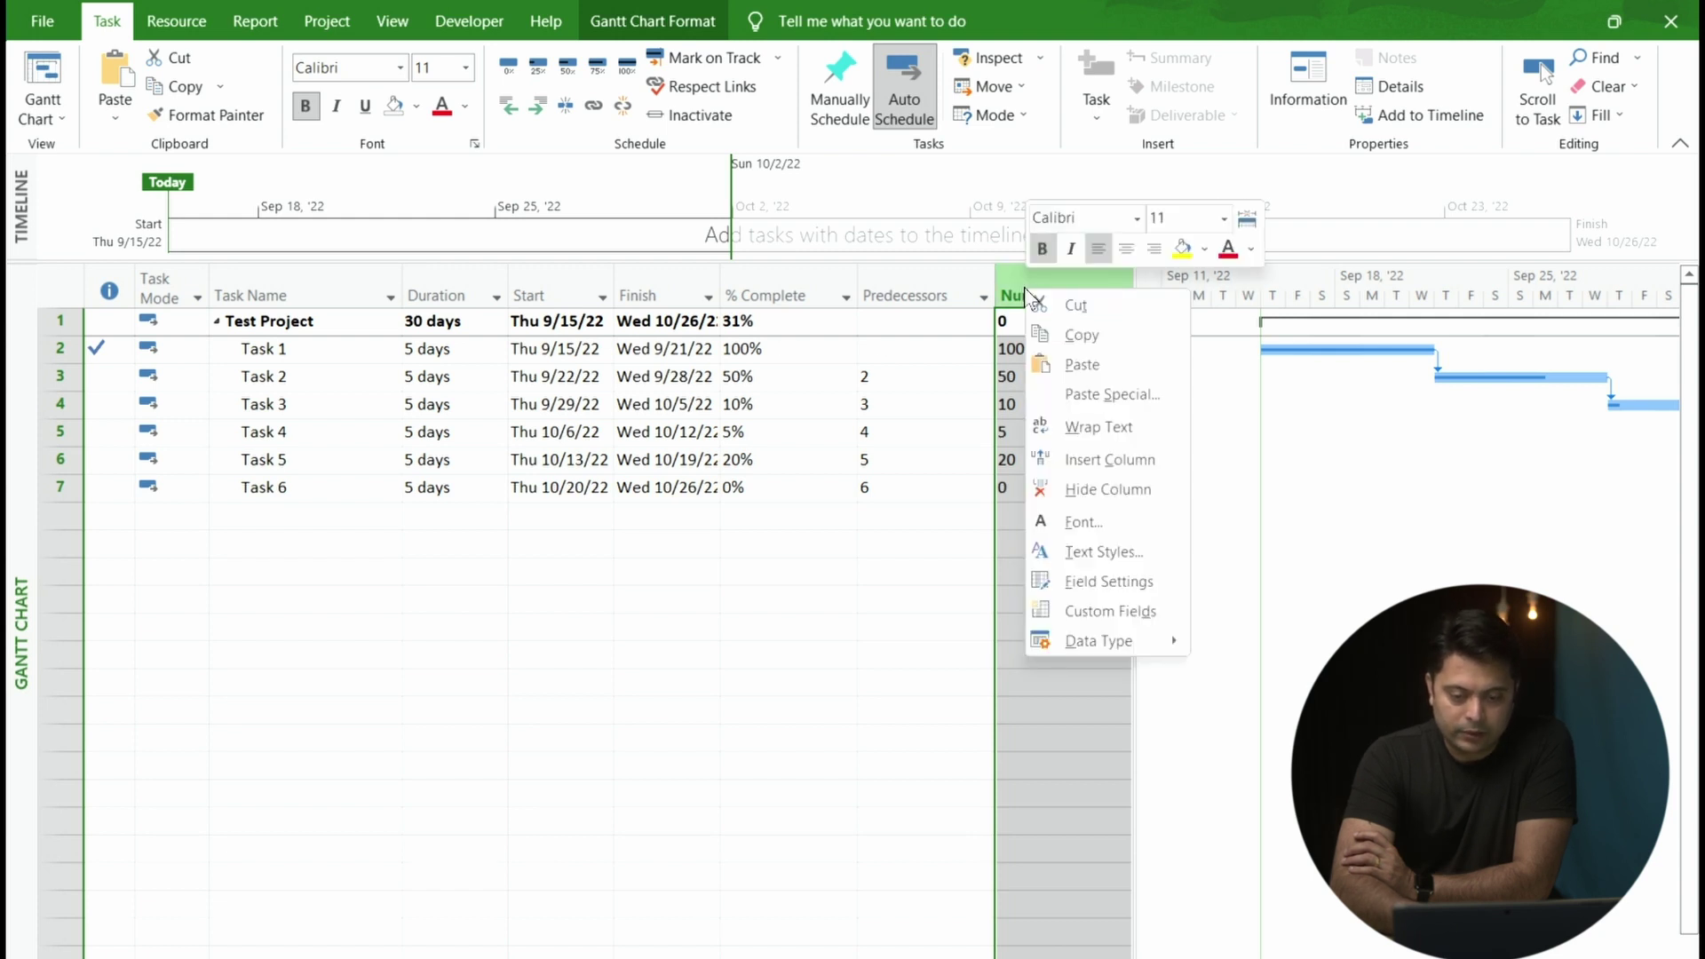
{"action": "left_click", "coordinate": [1083, 612]}
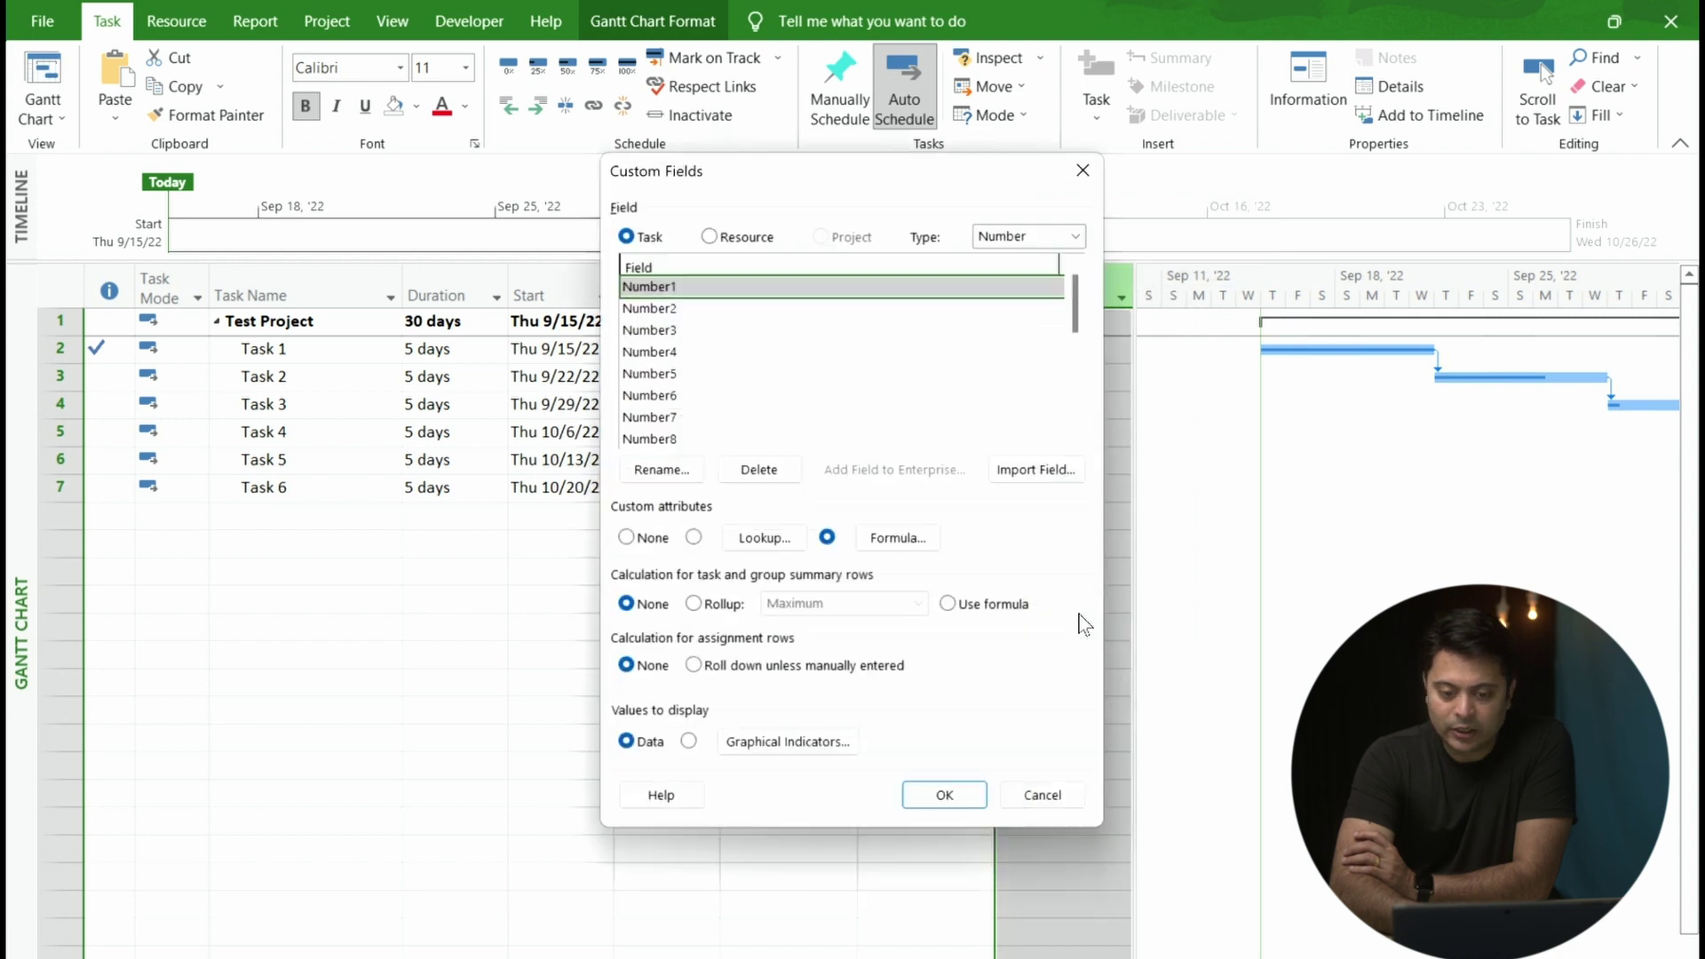
{"action": "left_click", "coordinate": [900, 539]}
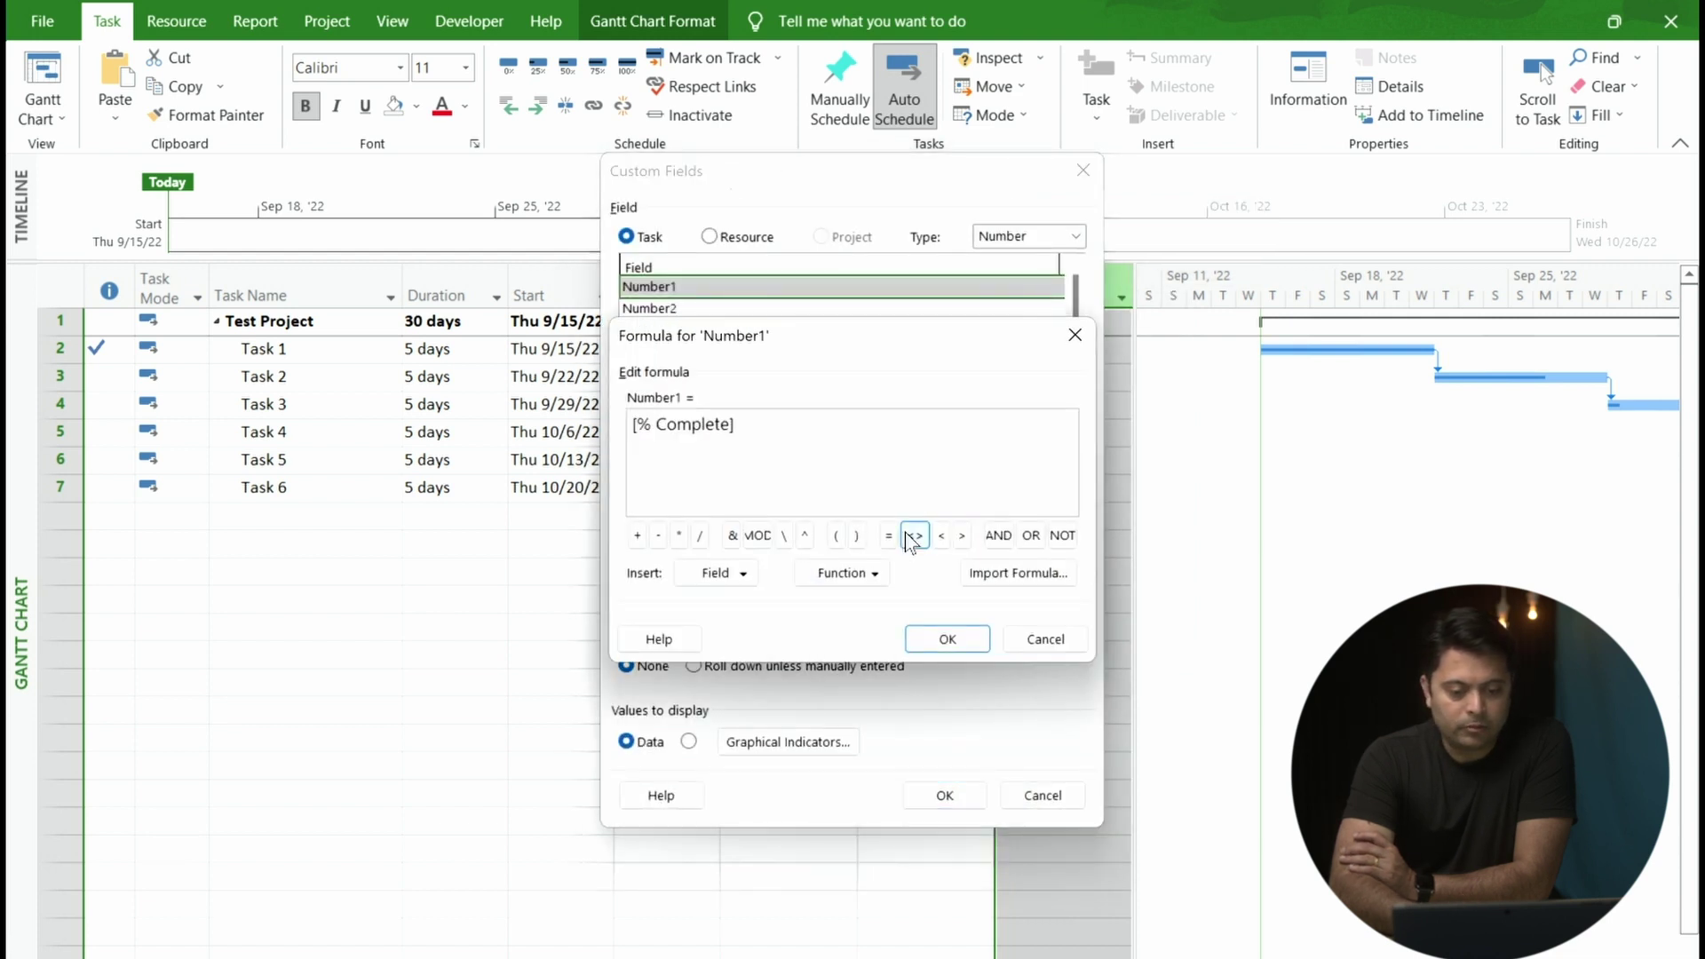
{"action": "left_click", "coordinate": [869, 575]}
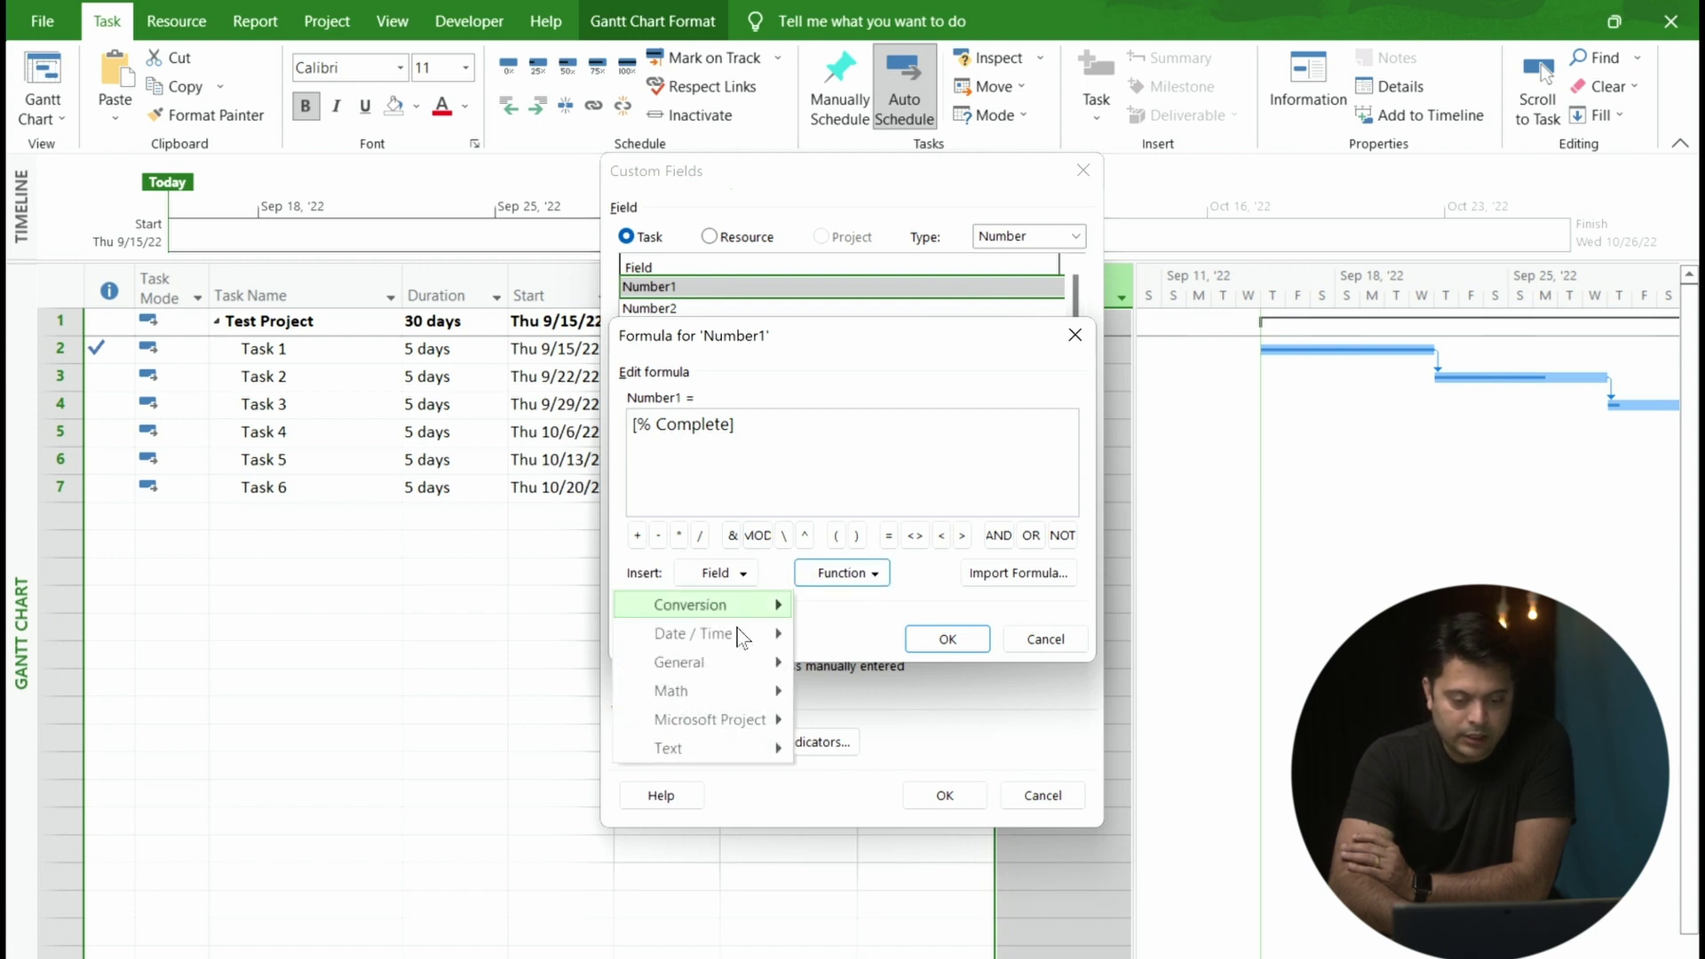
{"action": "mouse_move", "coordinate": [717, 675]}
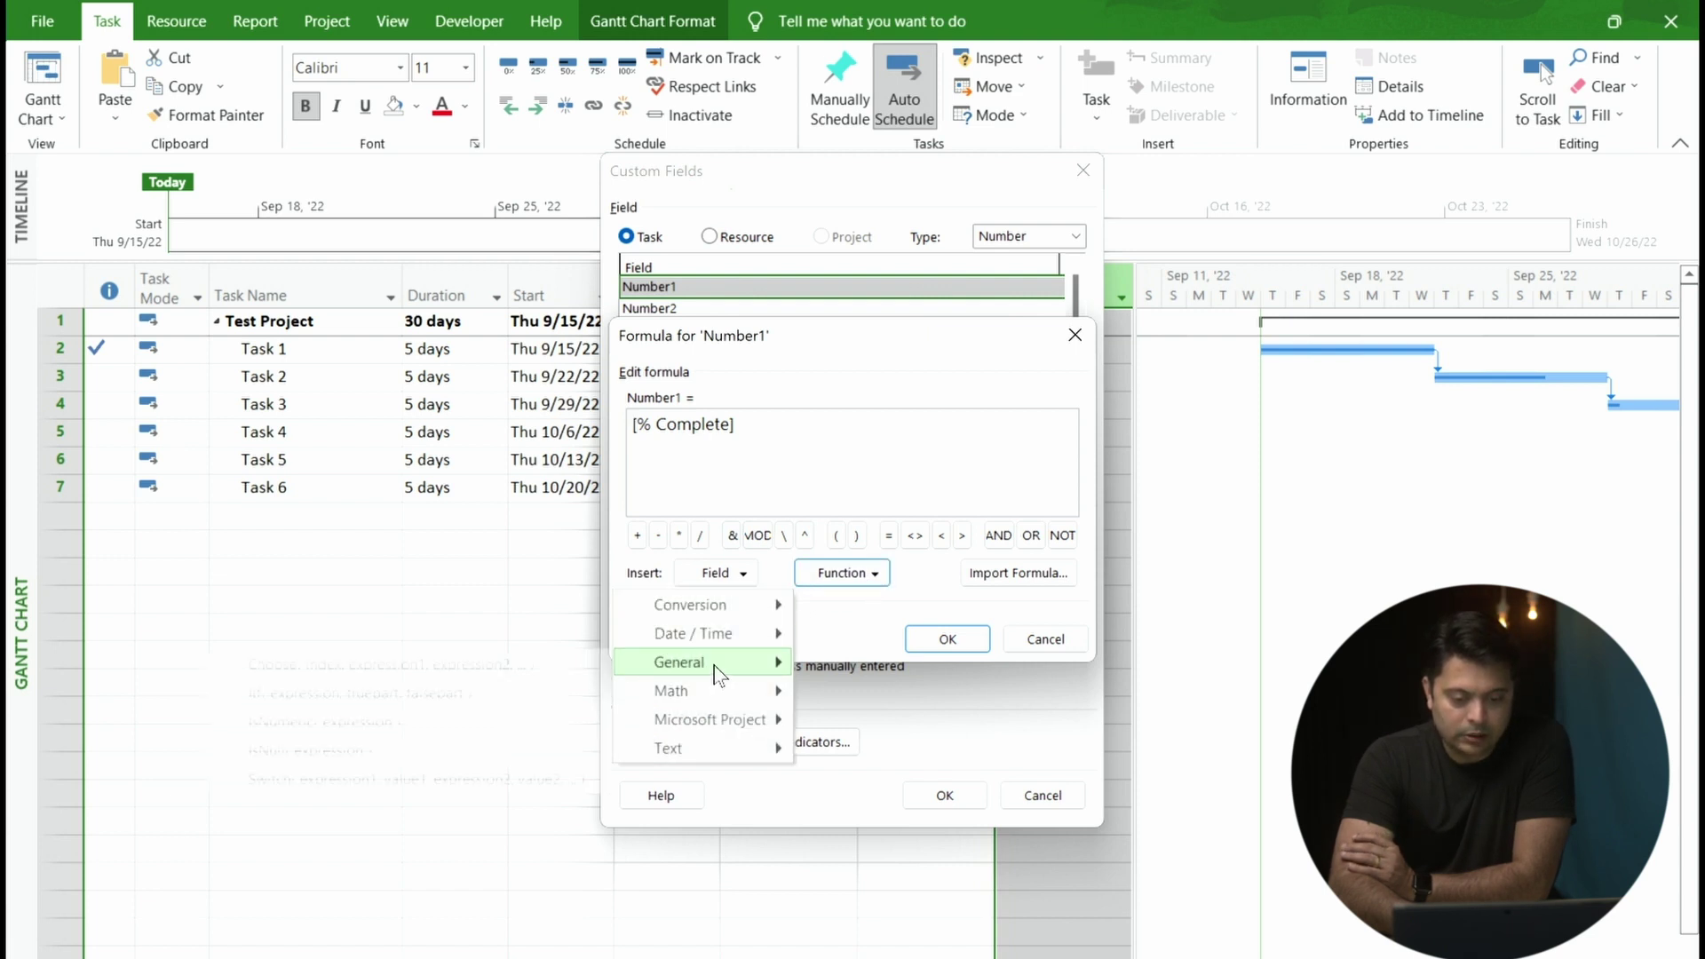
{"action": "left_click", "coordinate": [371, 693]}
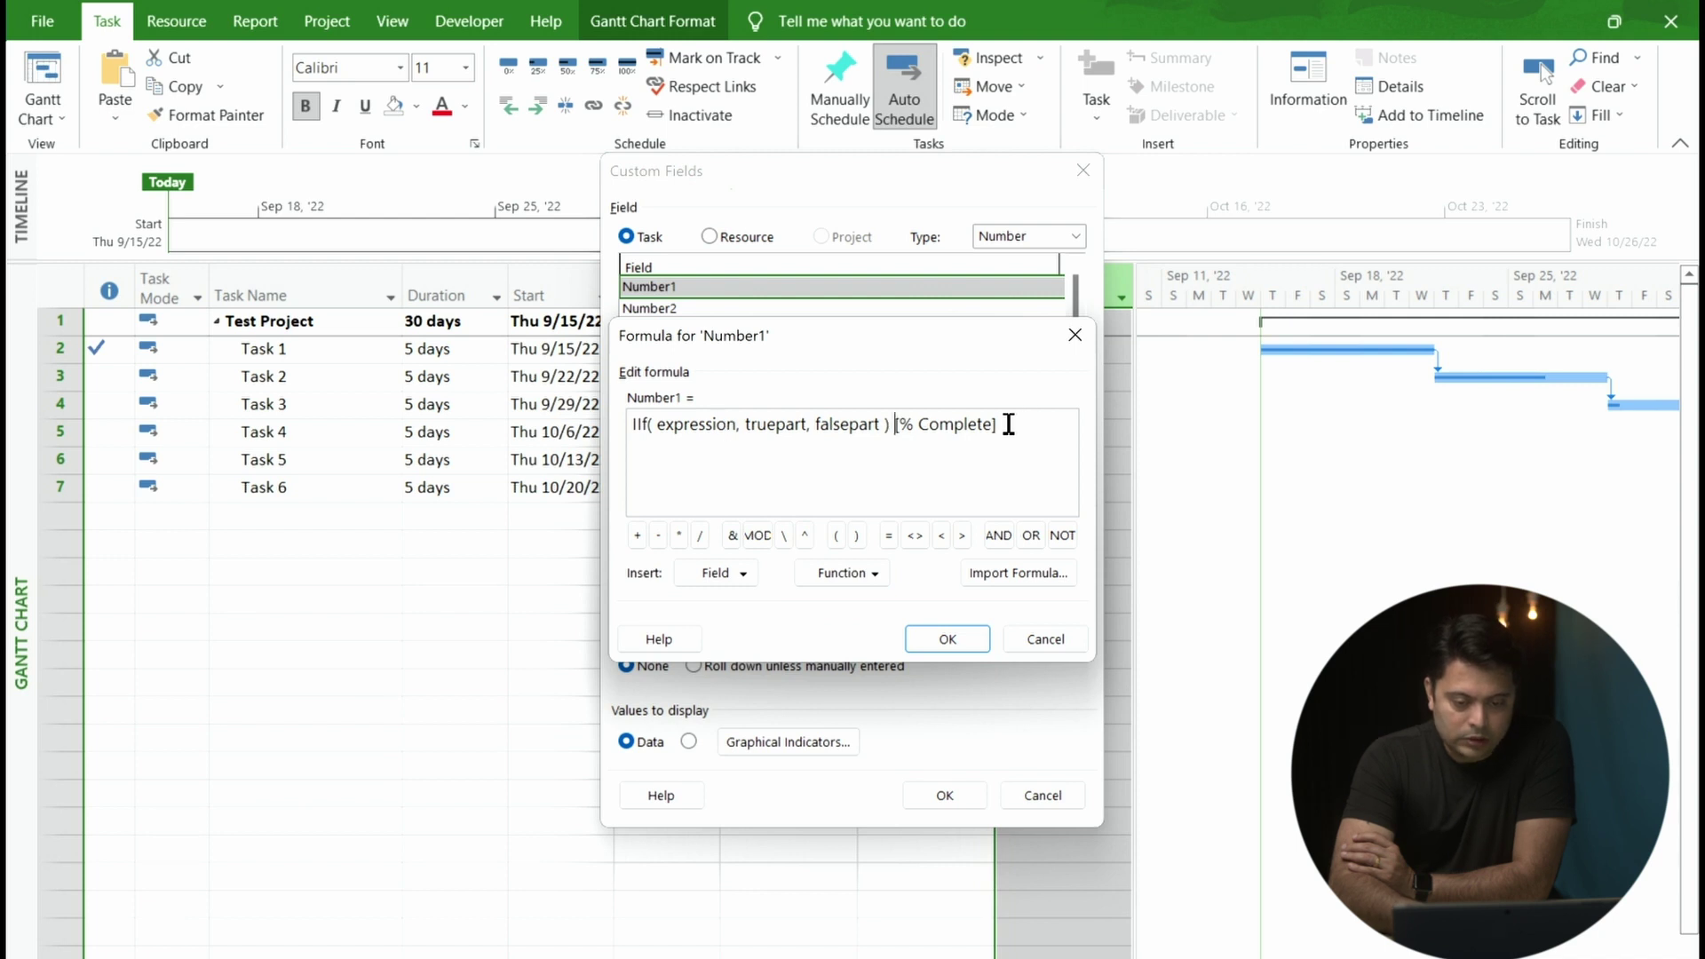
{"action": "left_click_drag", "start_coordinate": [1008, 425], "coordinate": [907, 415]}
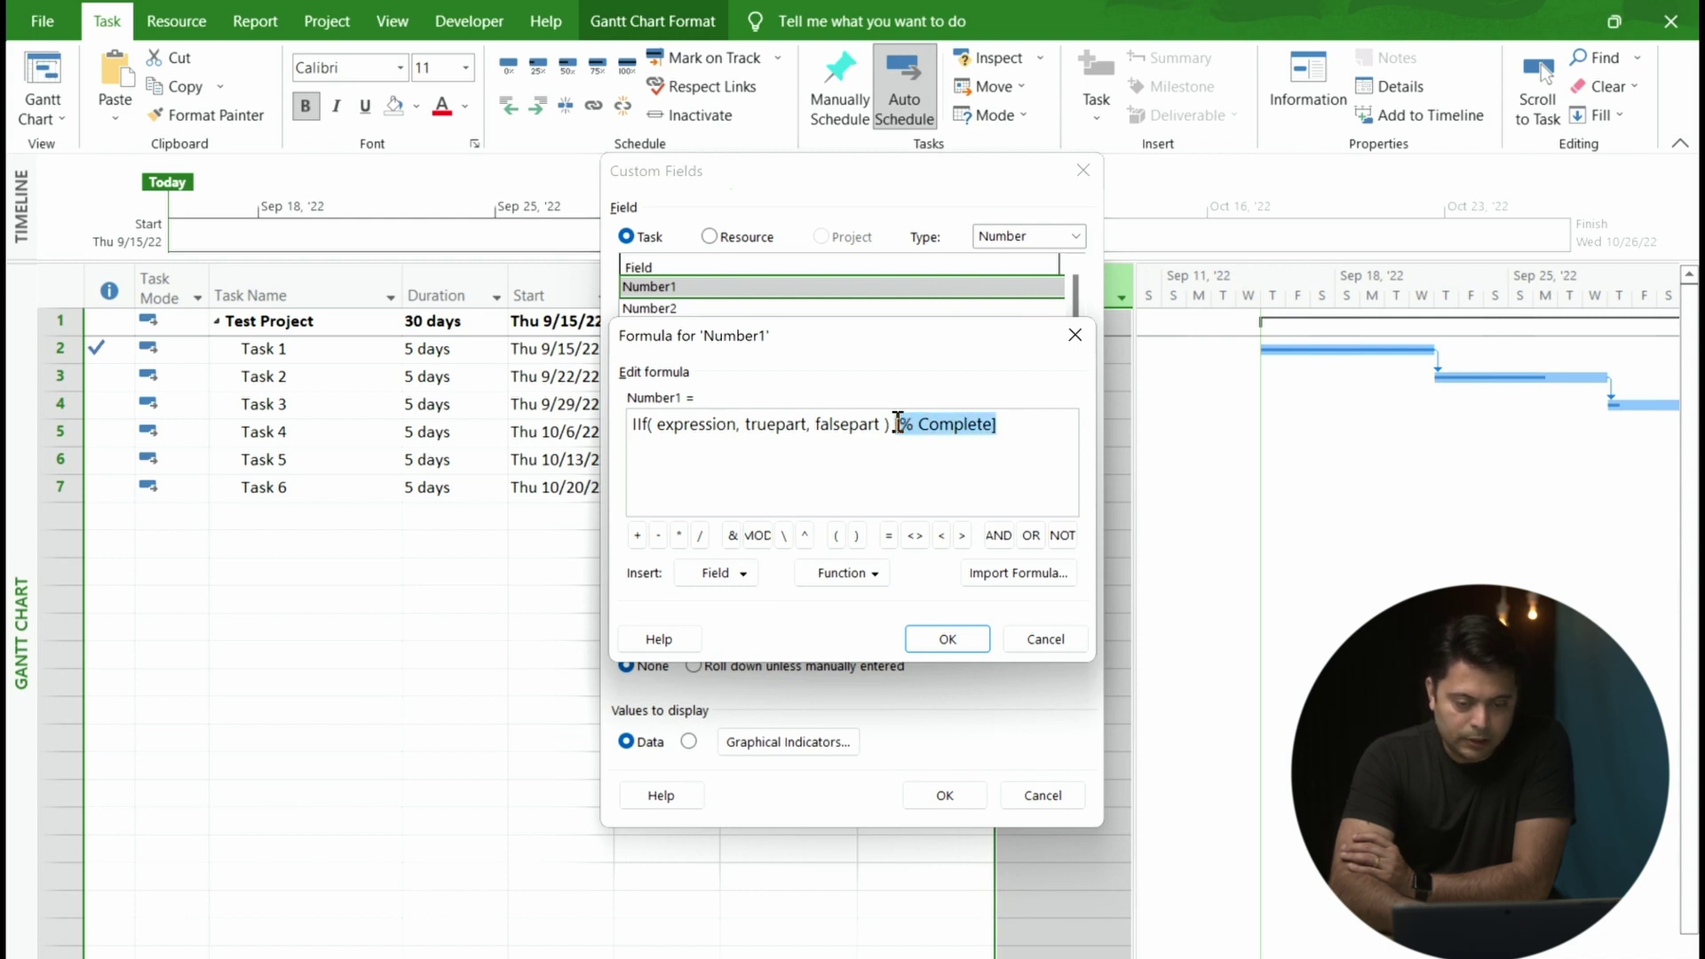
{"action": "key", "text": "Delete"}
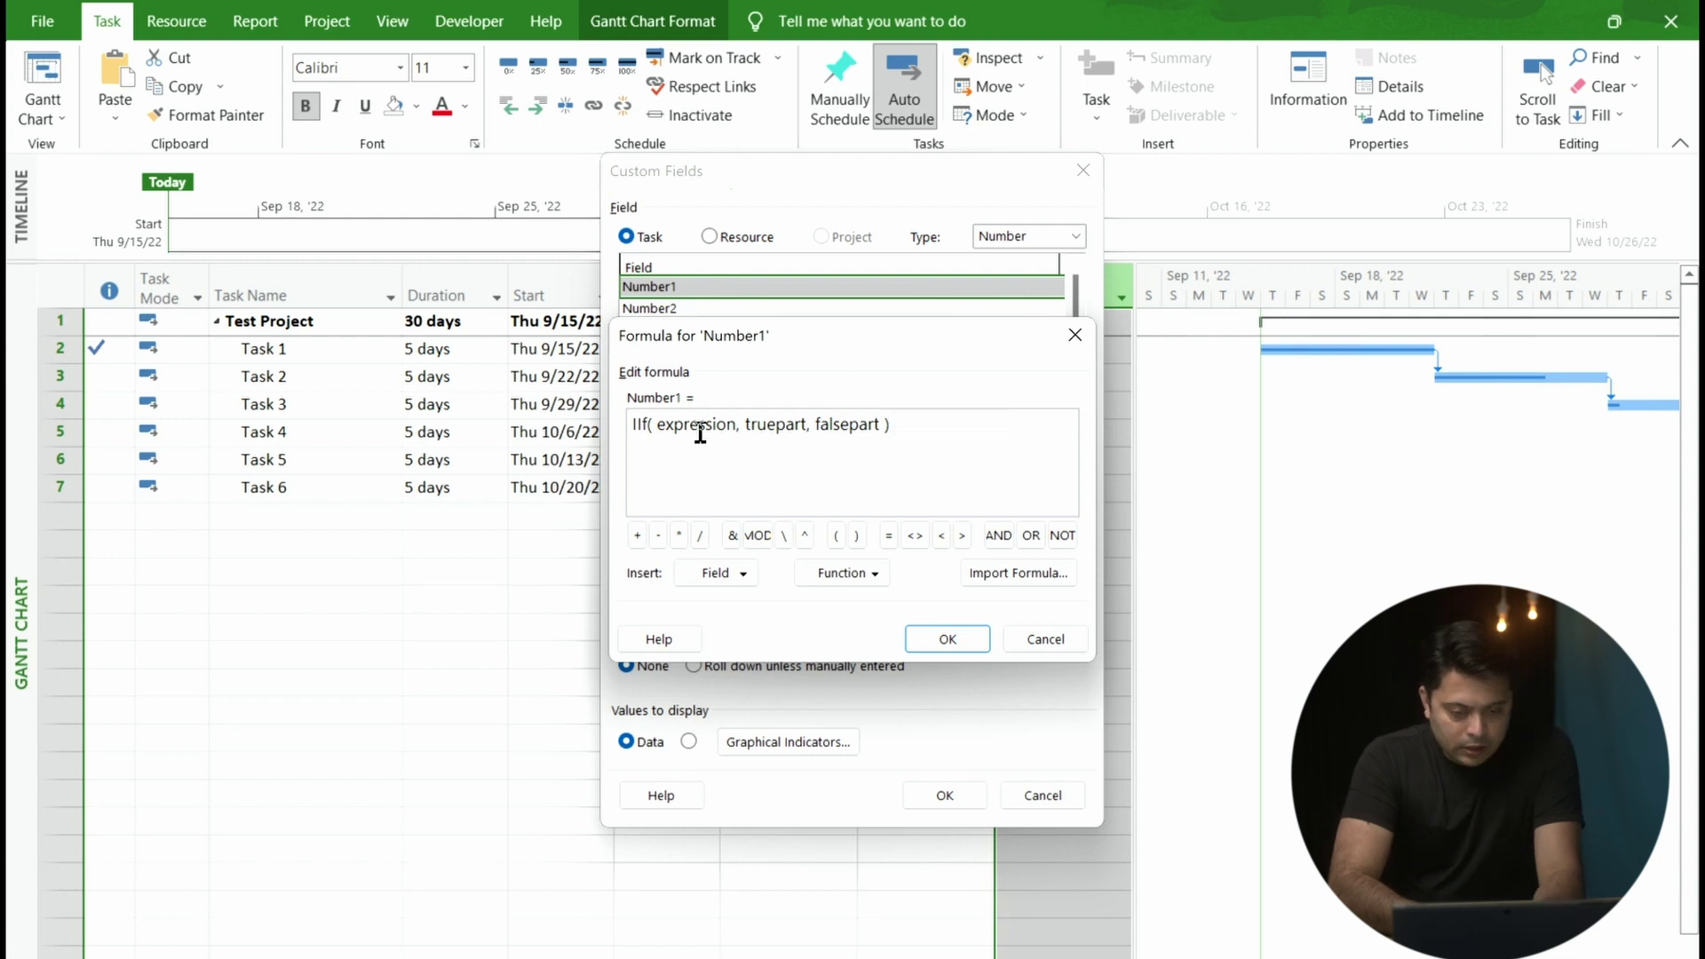
Replace the expression placeholder in the IIf function with the condition [% Complete] > 20
{"action": "double_click", "coordinate": [697, 424]}
{"action": "type", "text": "[% Complete]"}
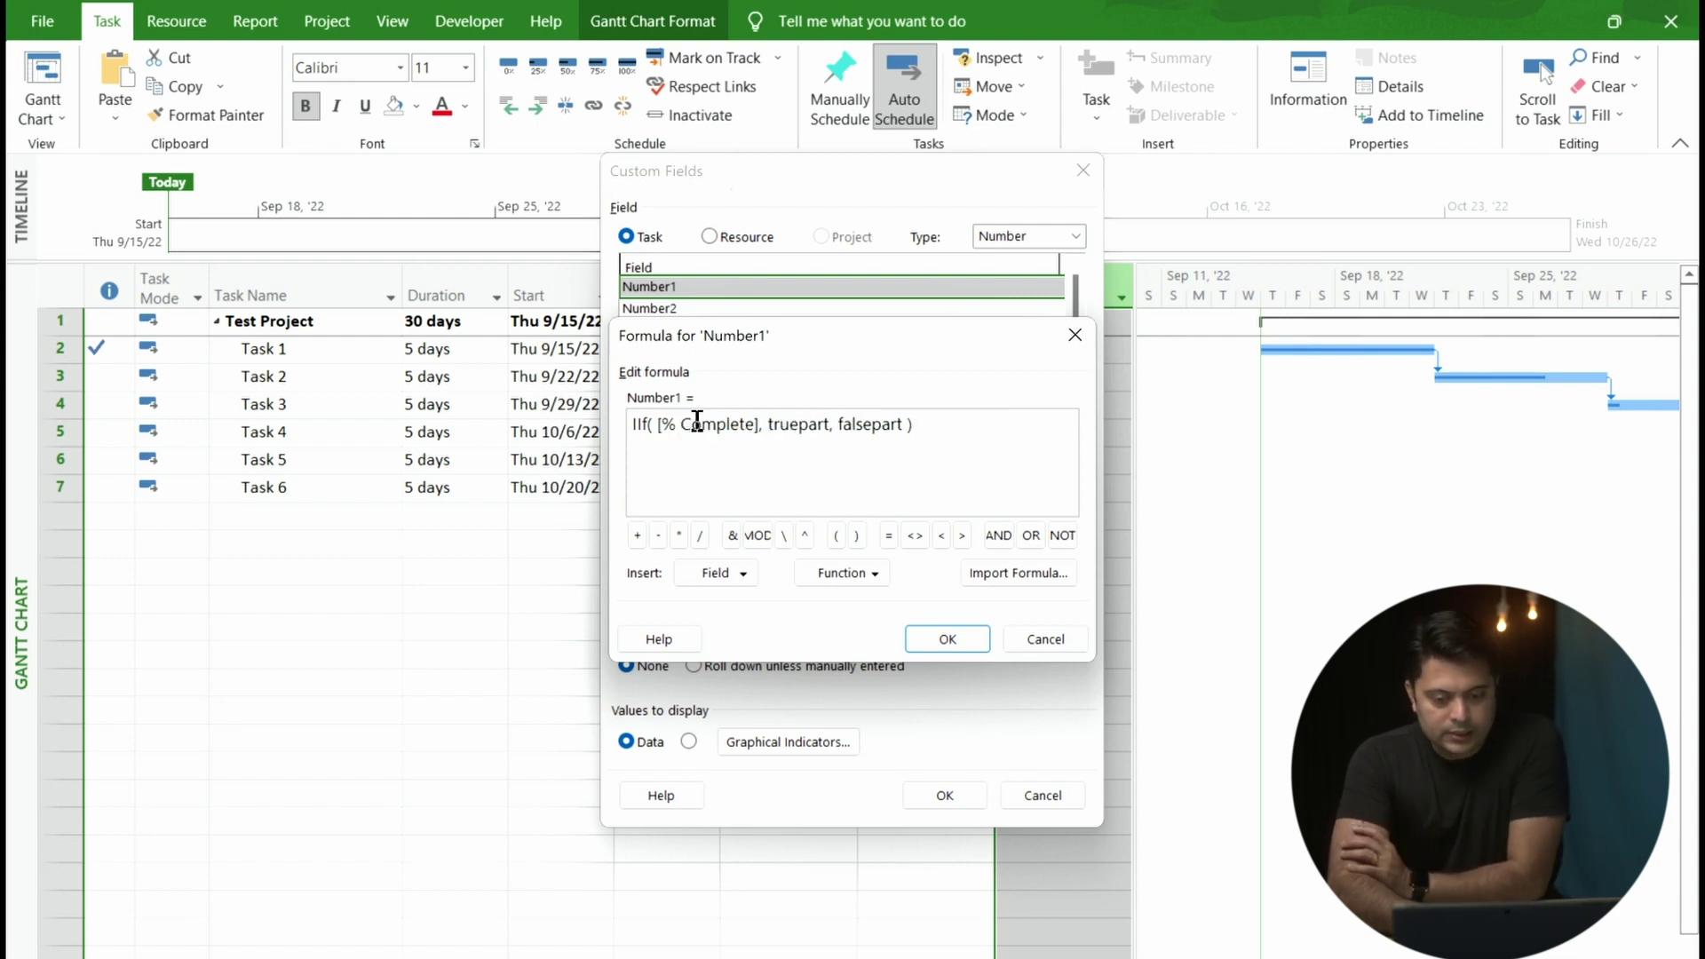
{"action": "left_click", "coordinate": [963, 536]}
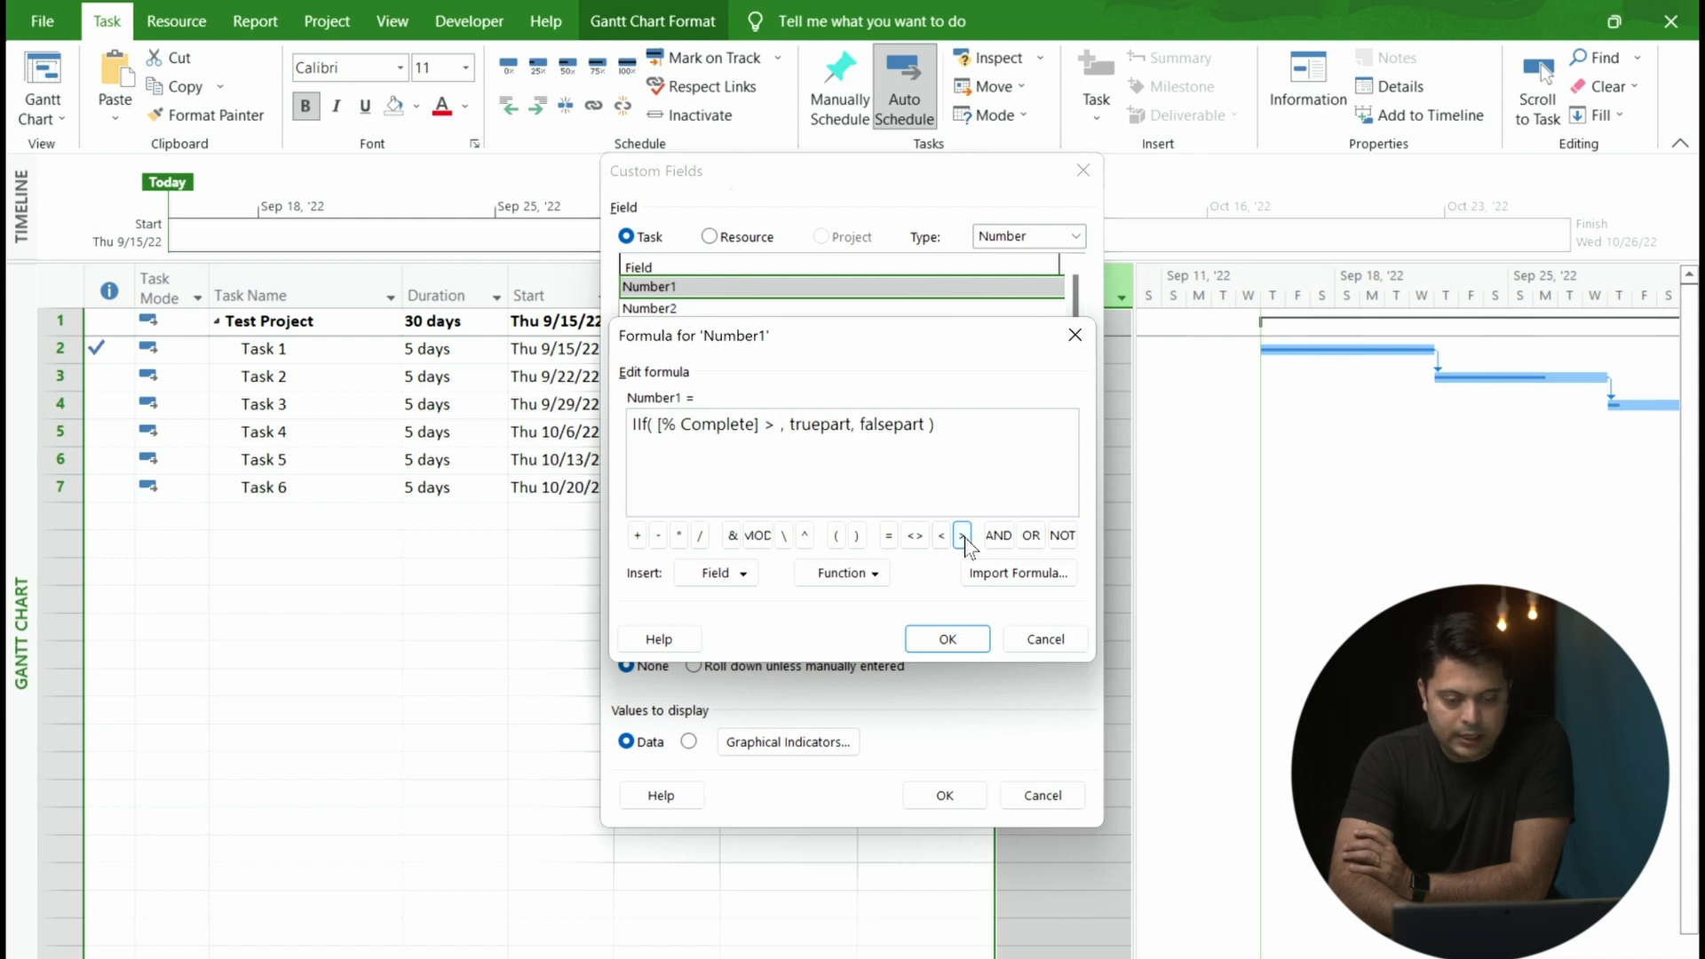
{"action": "type", "text": "20"}
Set the IIf true part to "1" and the false part to "0", and apply the formula to Number1
{"action": "double_click", "coordinate": [837, 427]}
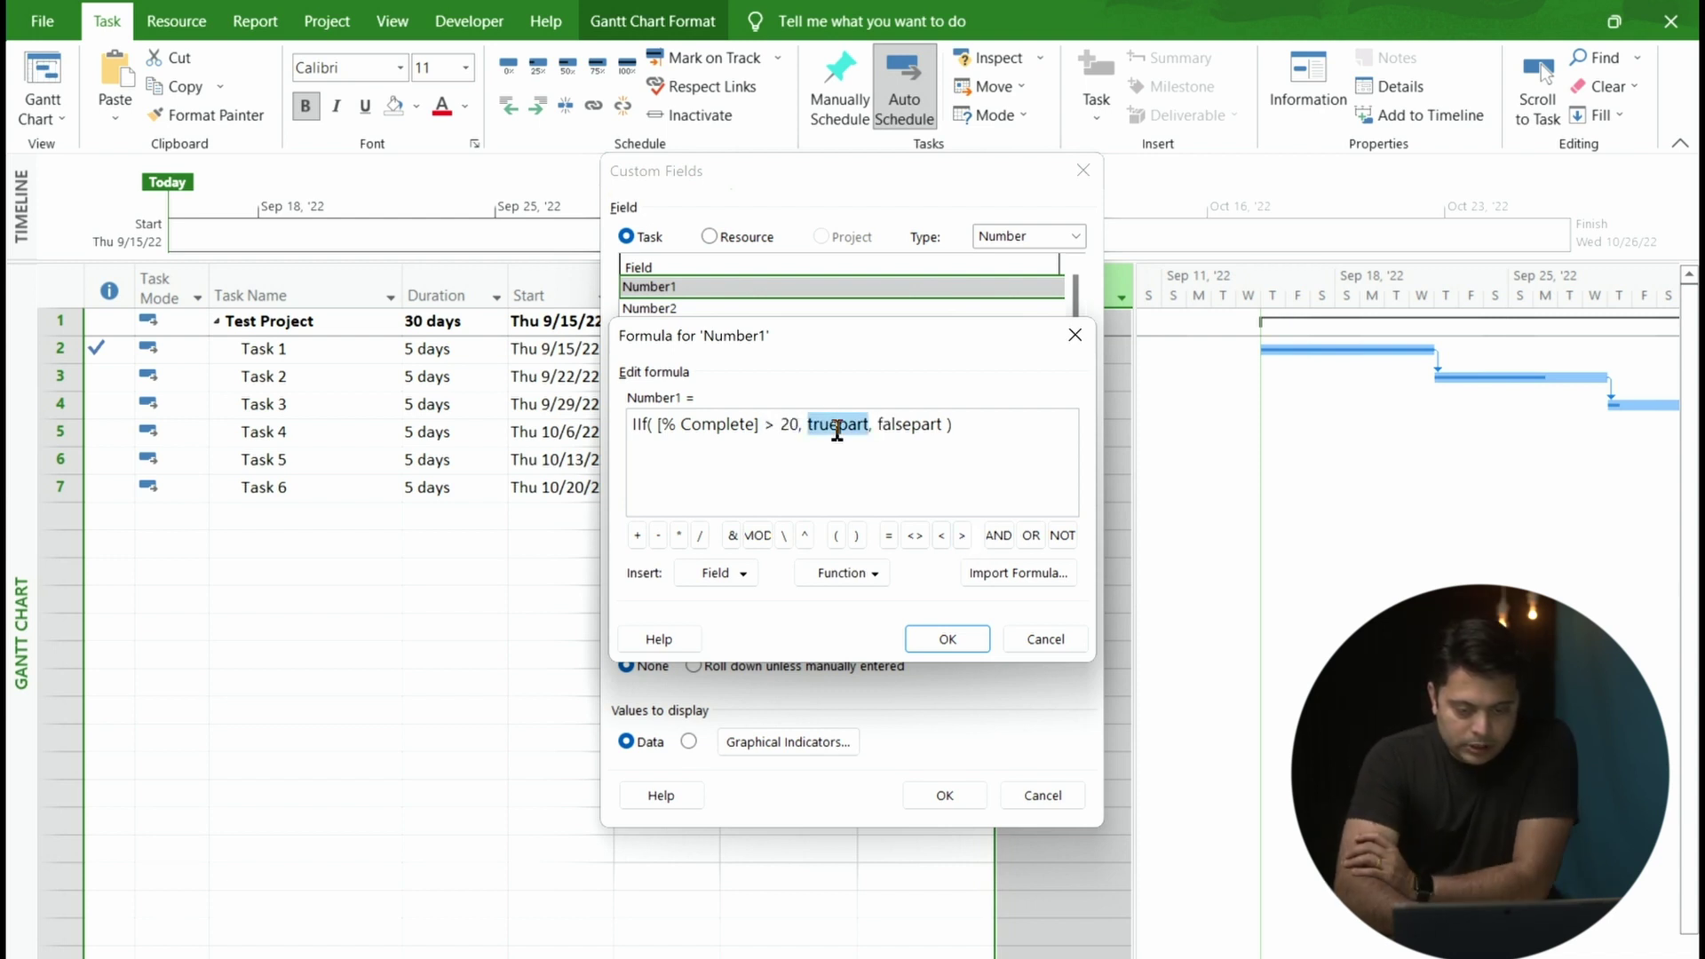
{"action": "type", "text": "\"1"}
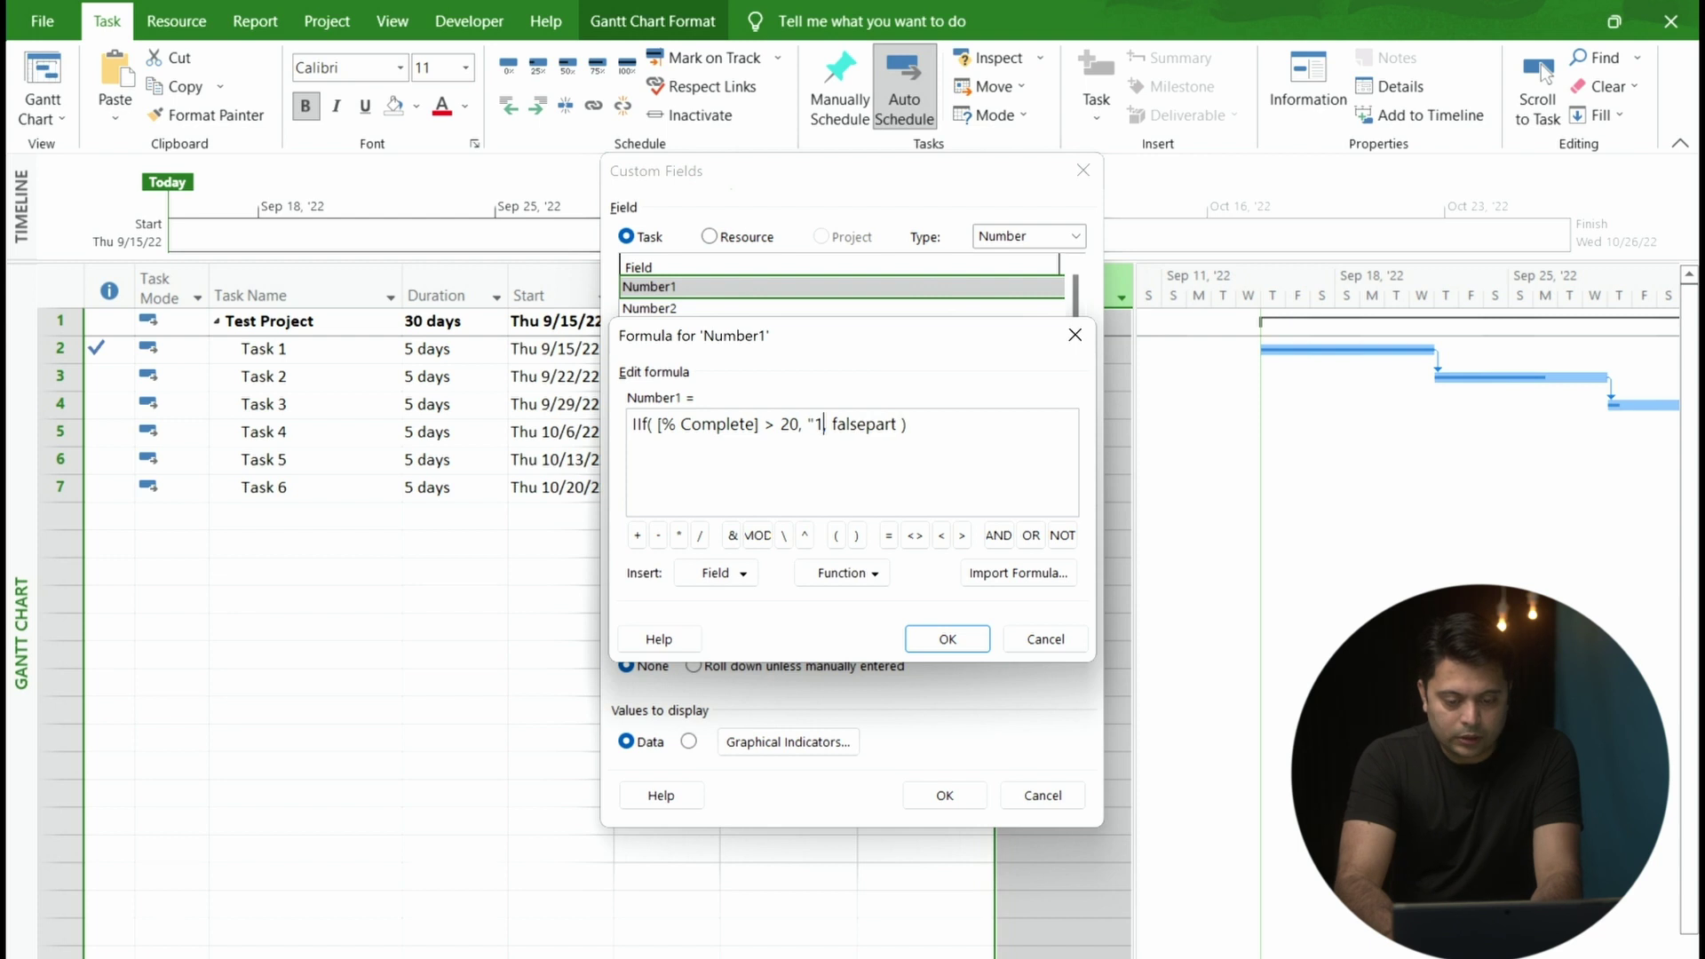
{"action": "type", "text": "\""}
{"action": "double_click", "coordinate": [870, 424]}
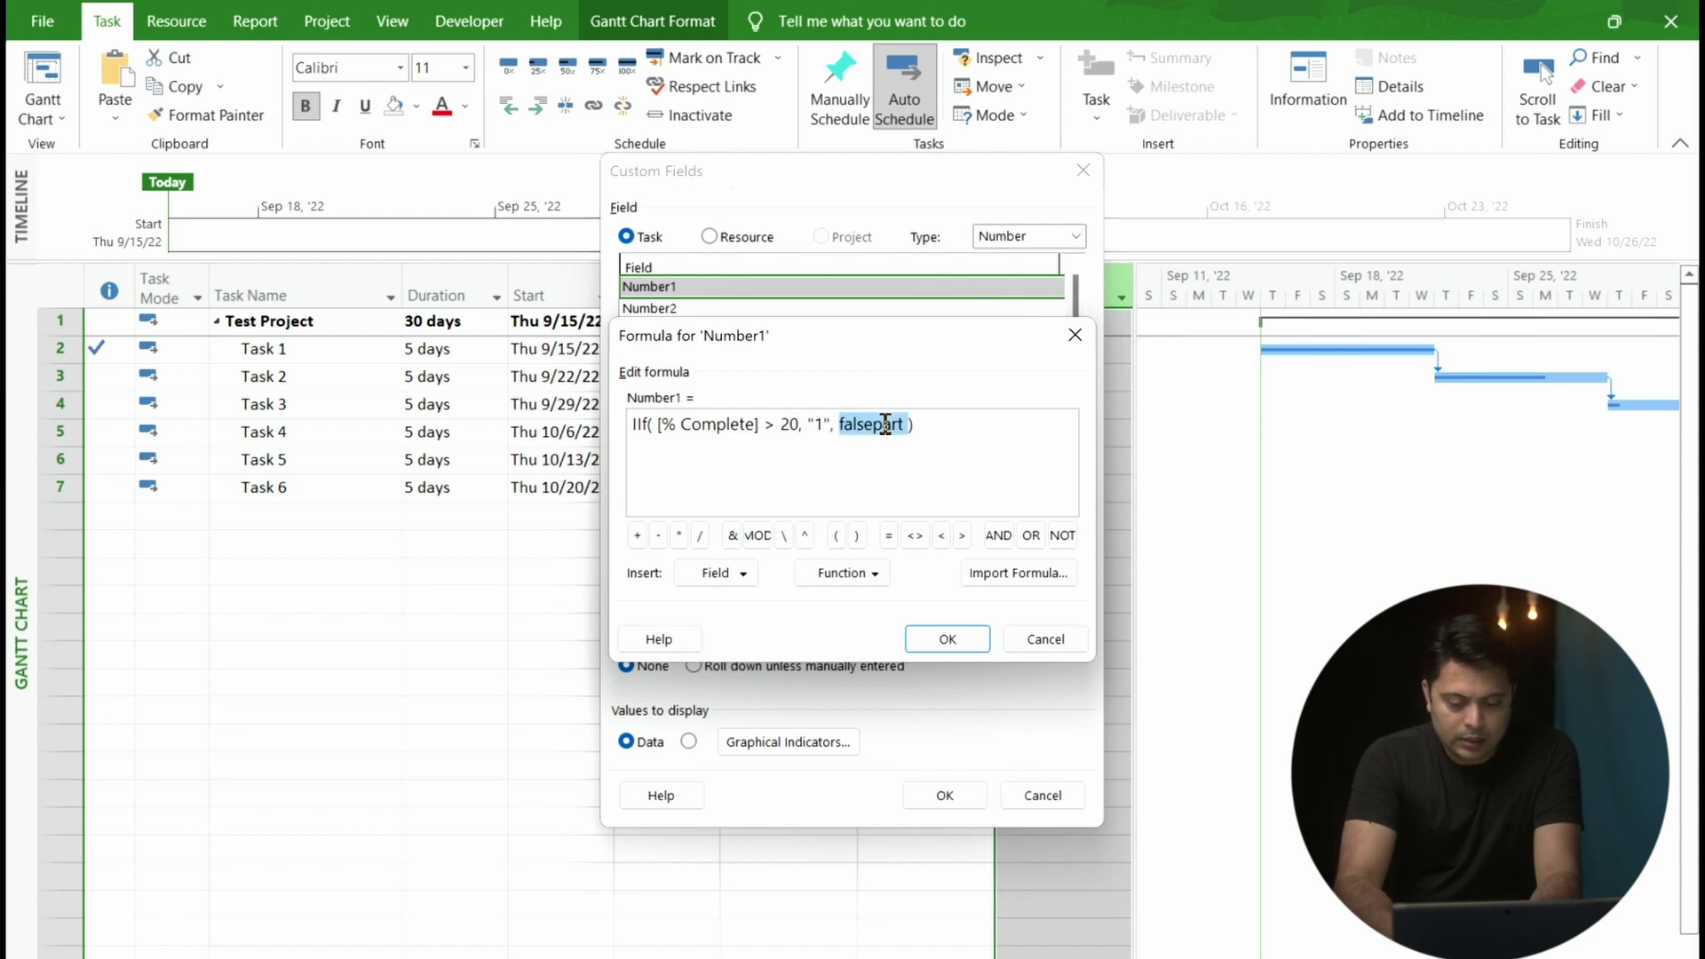
{"action": "type", "text": "\"0\""}
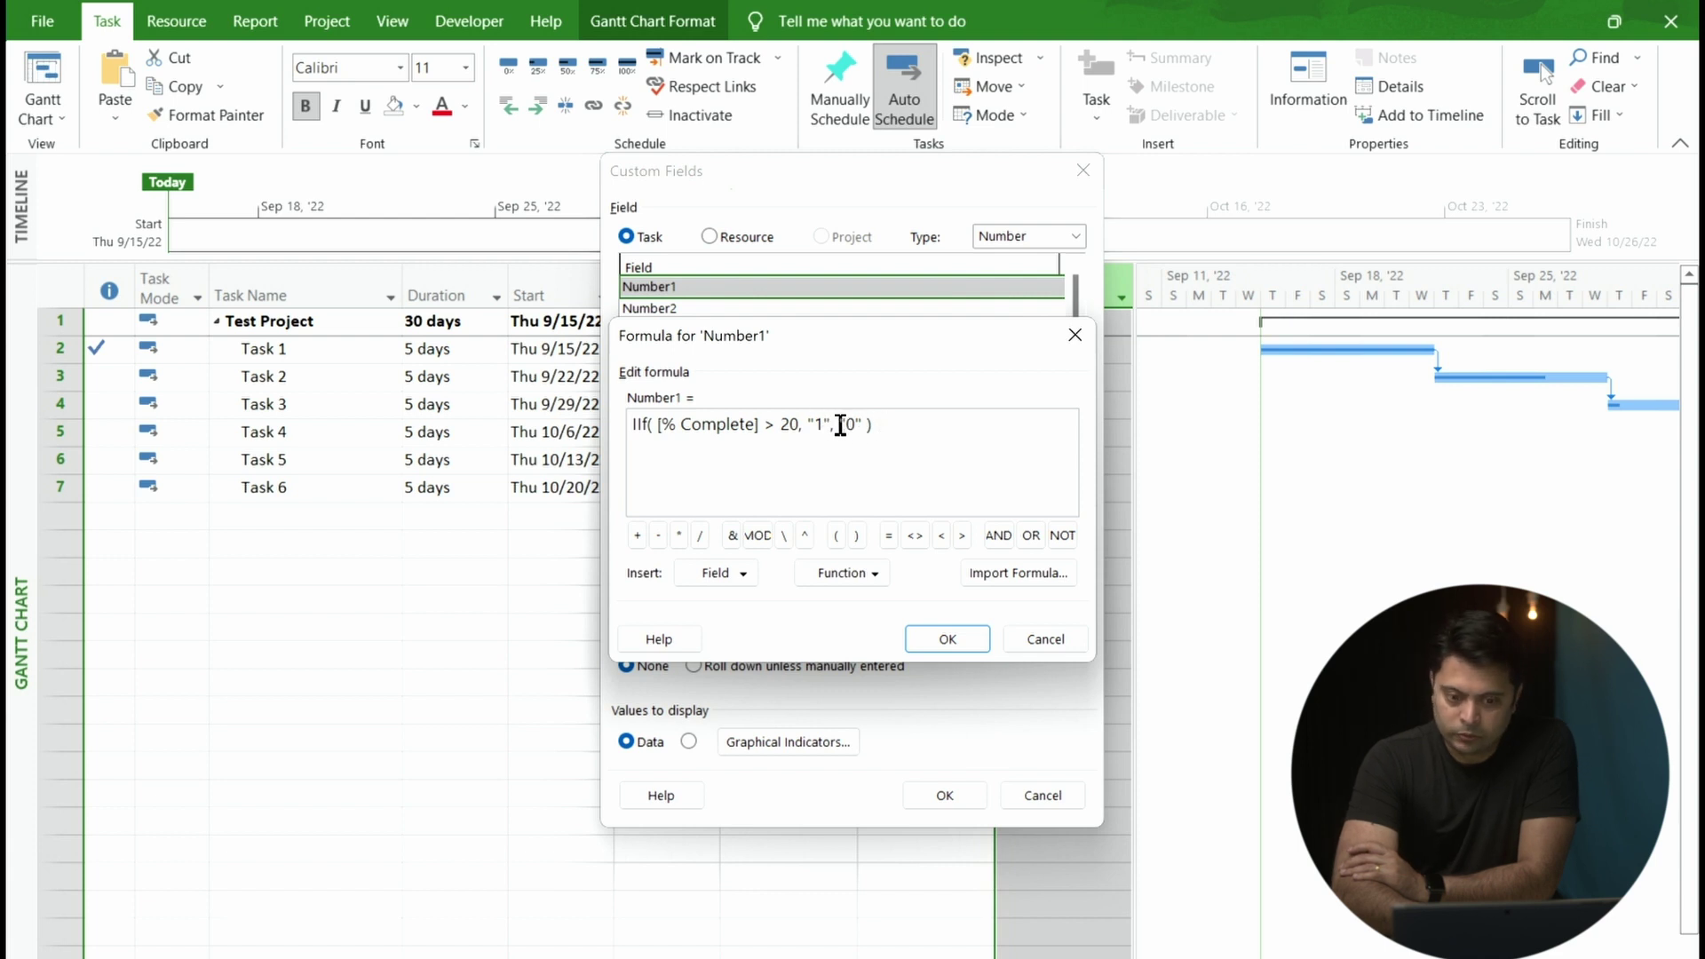
{"action": "left_click", "coordinate": [943, 640]}
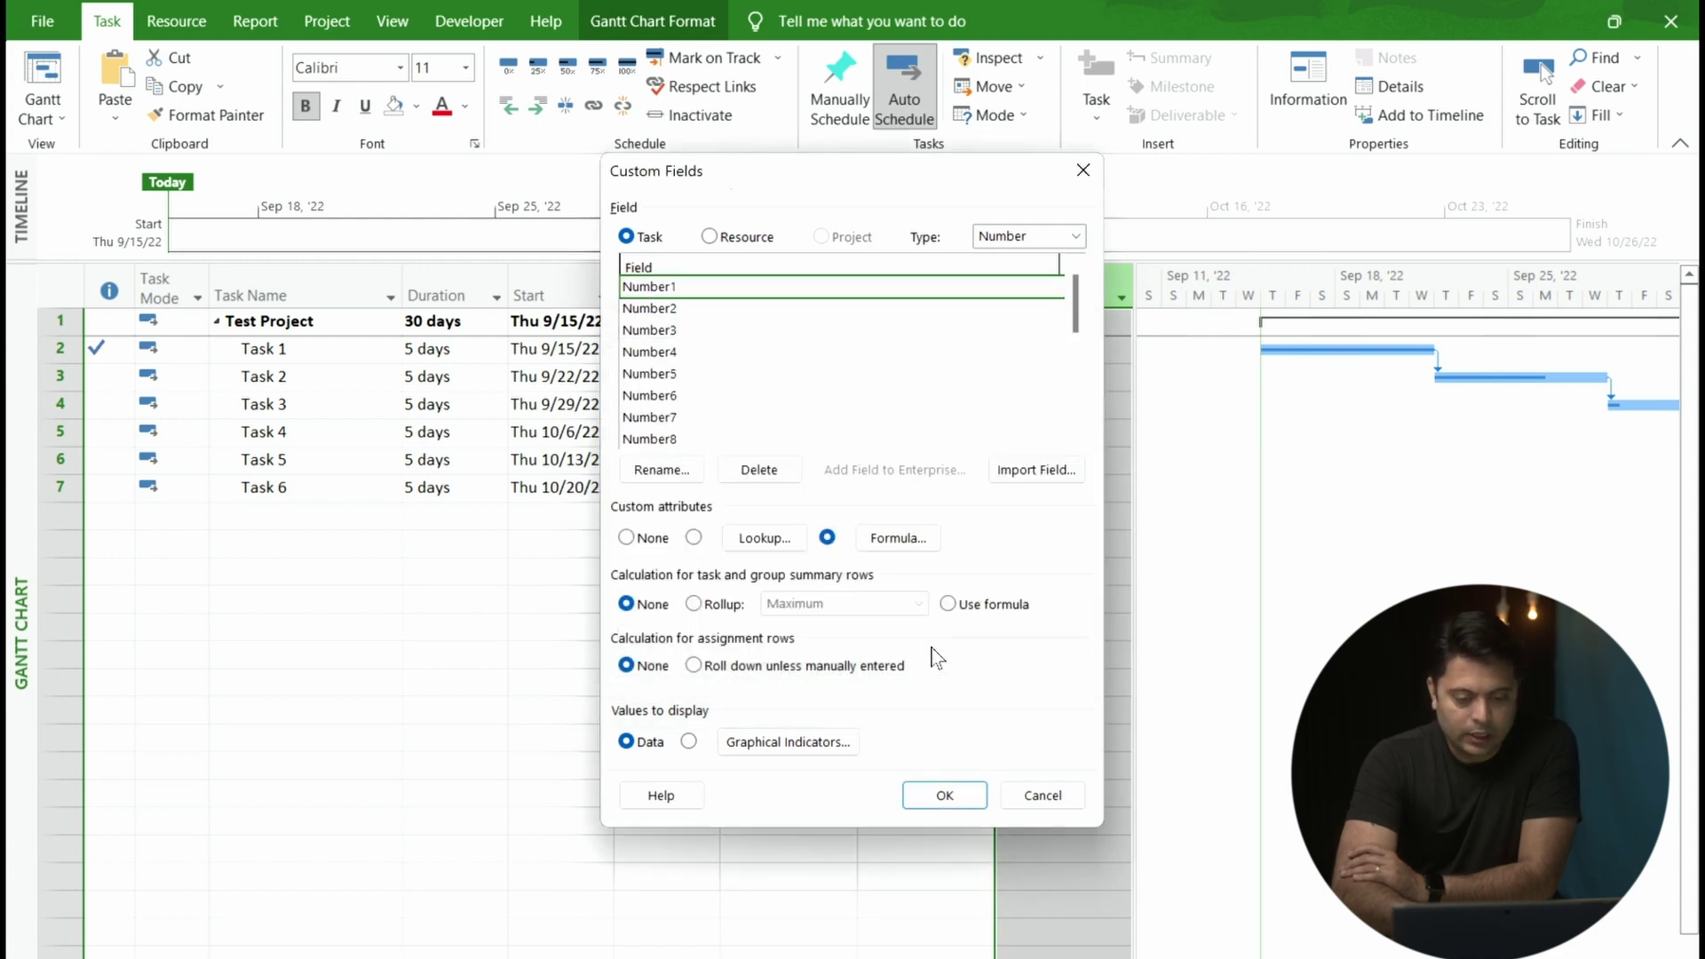
{"action": "left_click", "coordinate": [943, 795]}
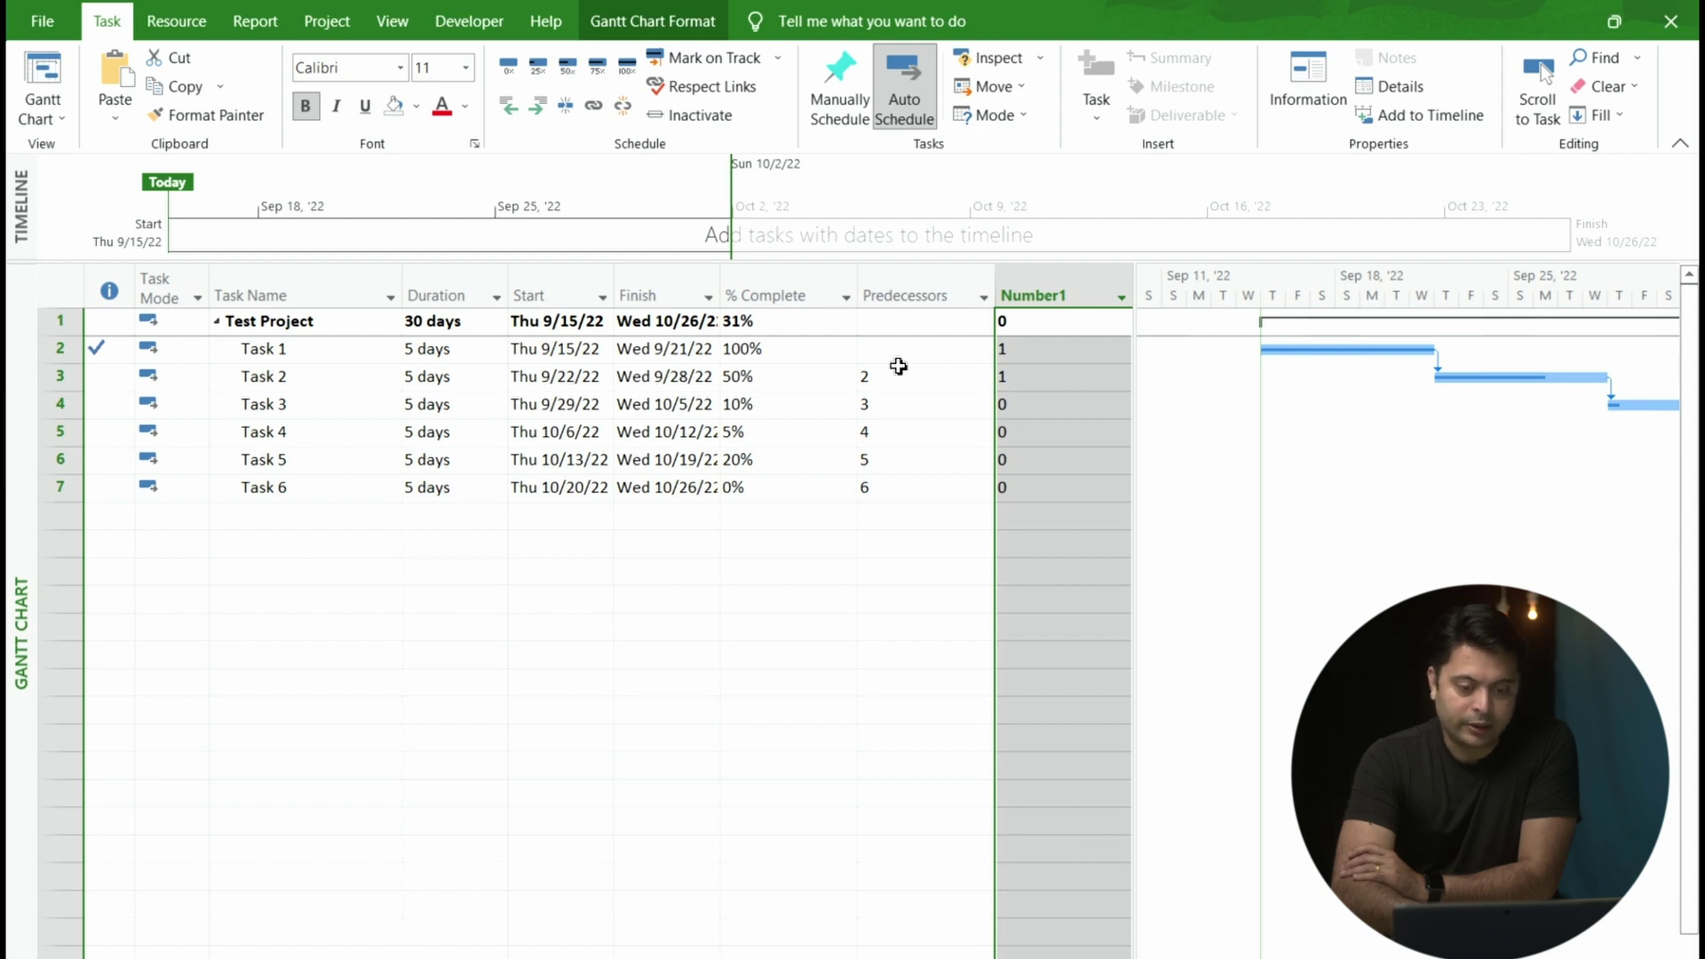
Set % Complete of Task 5 to 21% to test the Number1 formula
{"action": "left_click", "coordinate": [757, 355]}
{"action": "left_click", "coordinate": [755, 380]}
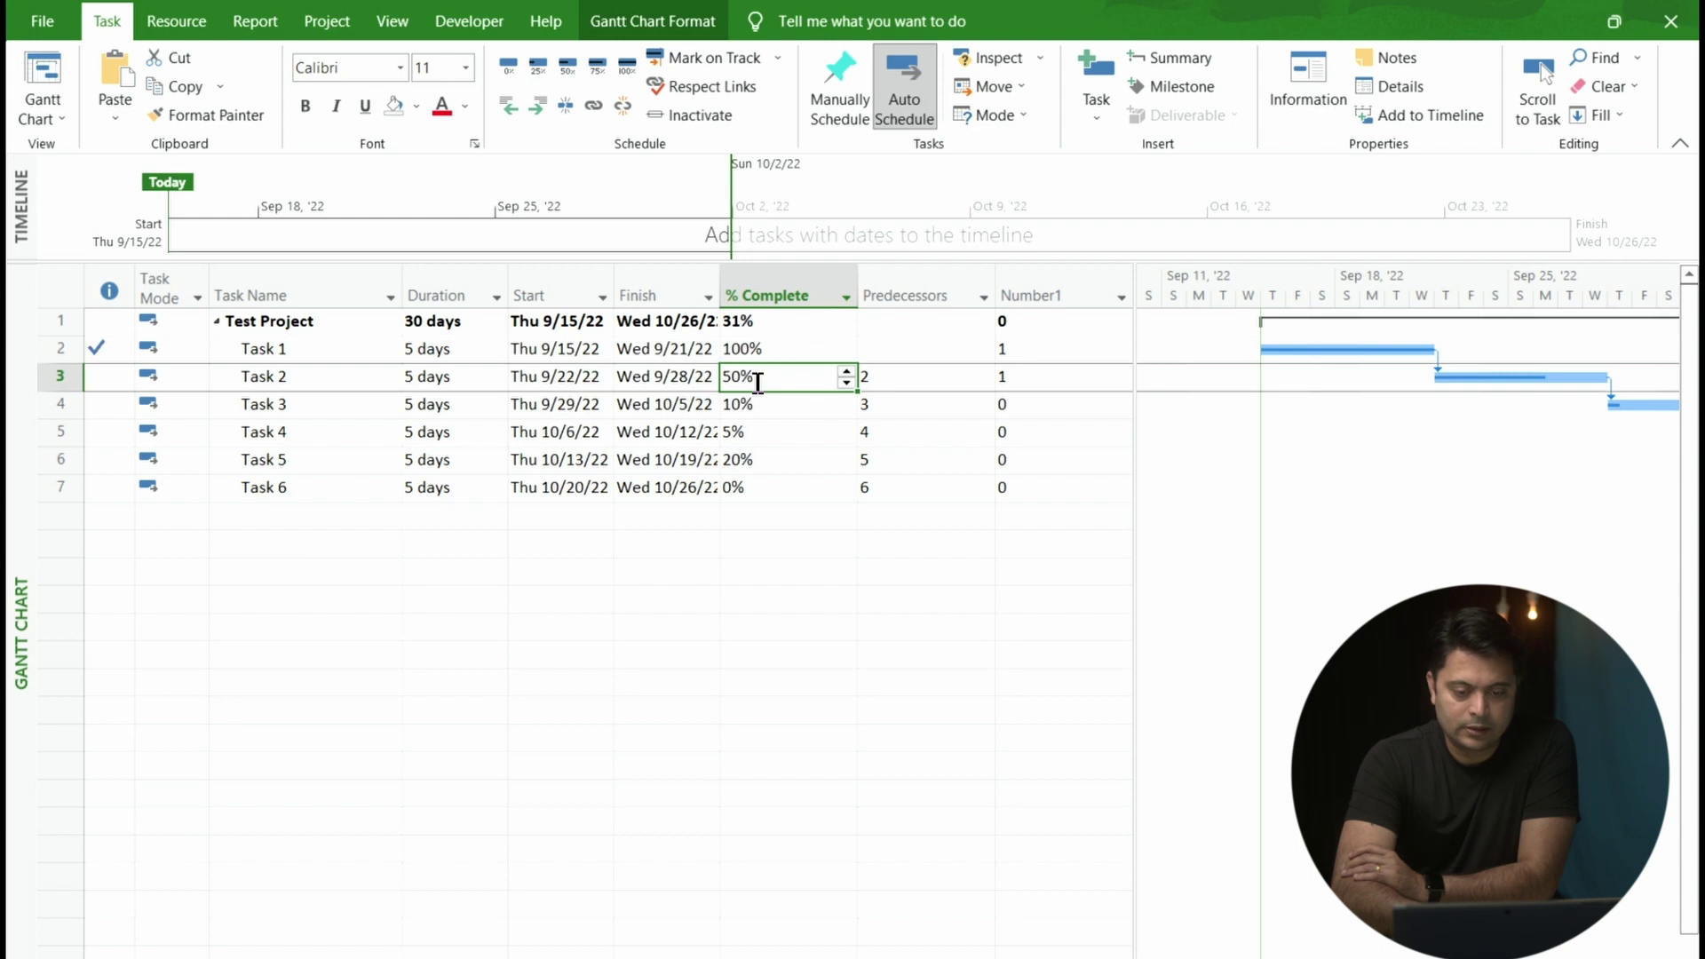
{"action": "left_click", "coordinate": [769, 458]}
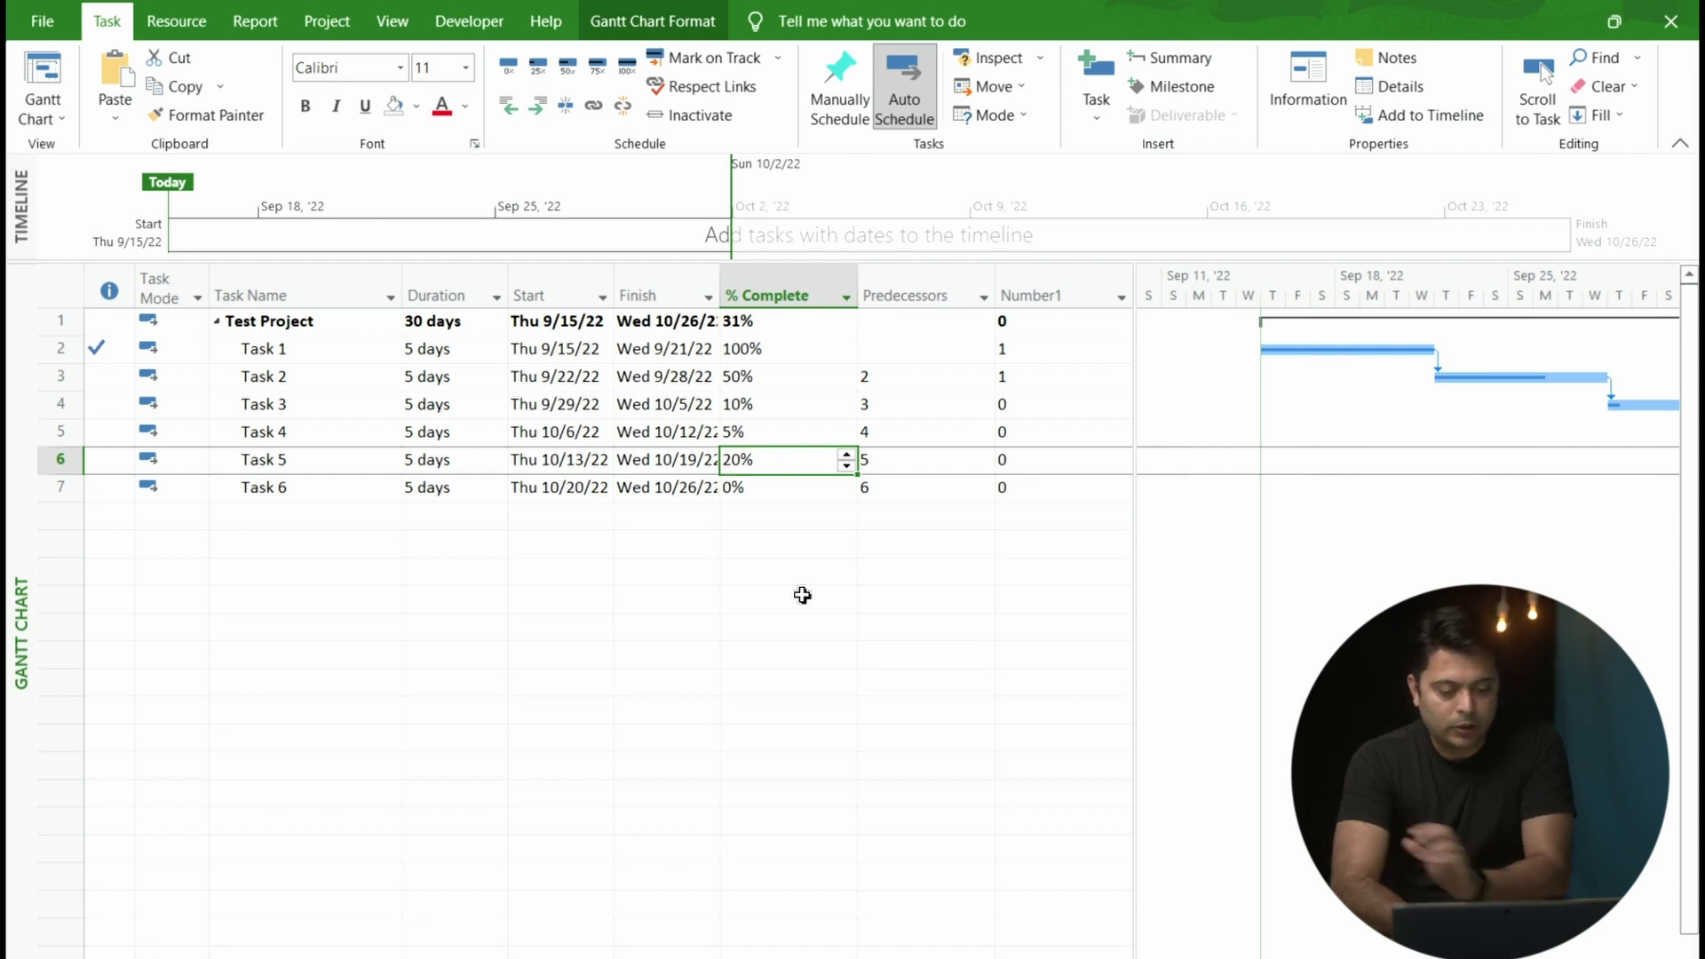
{"action": "type", "text": "21"}
{"action": "key", "text": "Return"}
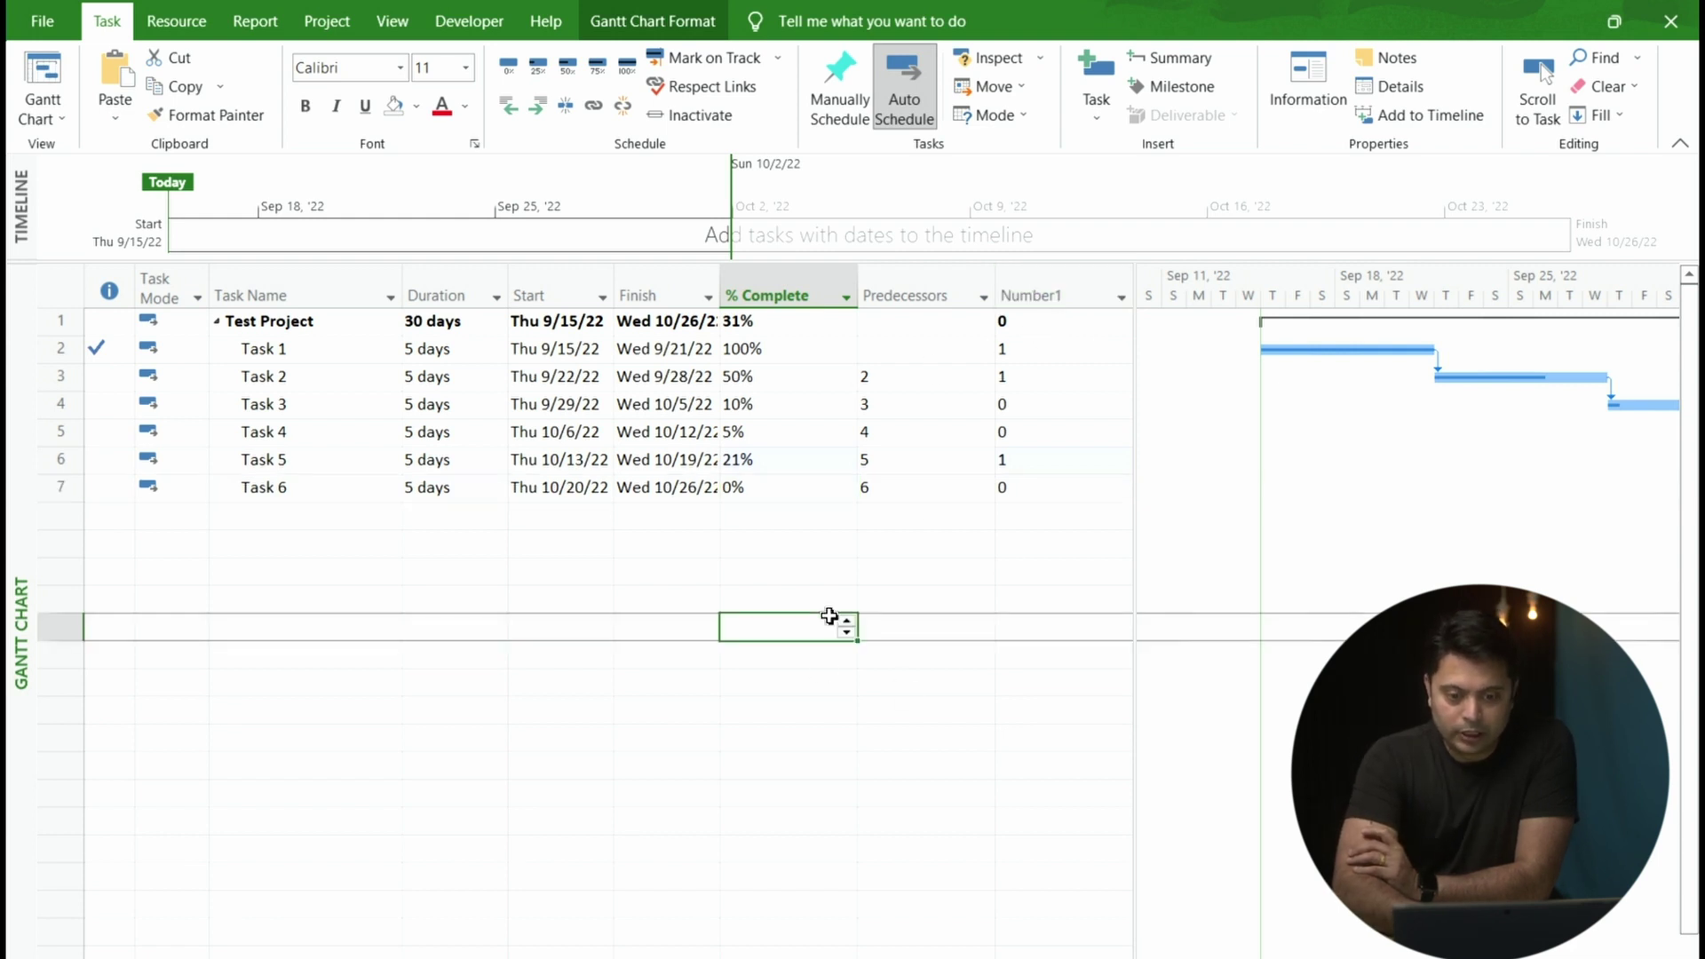
Add a graphical indicator test for nonsummary rows to the Number1 custom field: equals 1
{"action": "left_click", "coordinate": [1035, 290]}
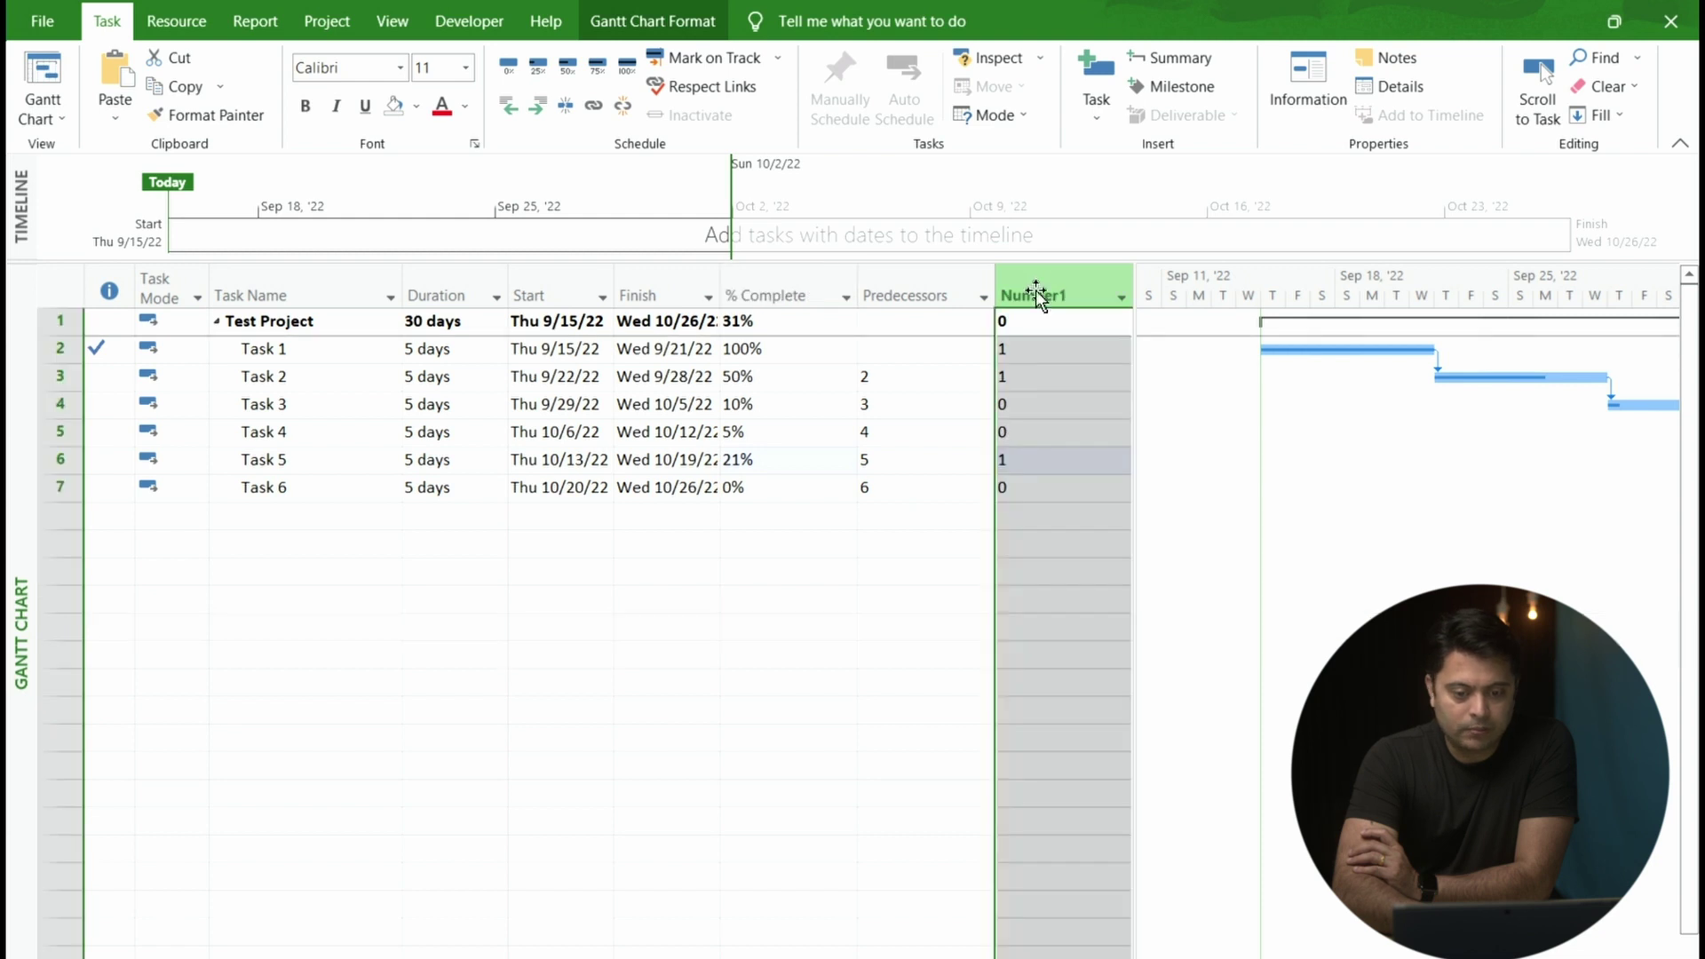
{"action": "right_click", "coordinate": [1035, 290]}
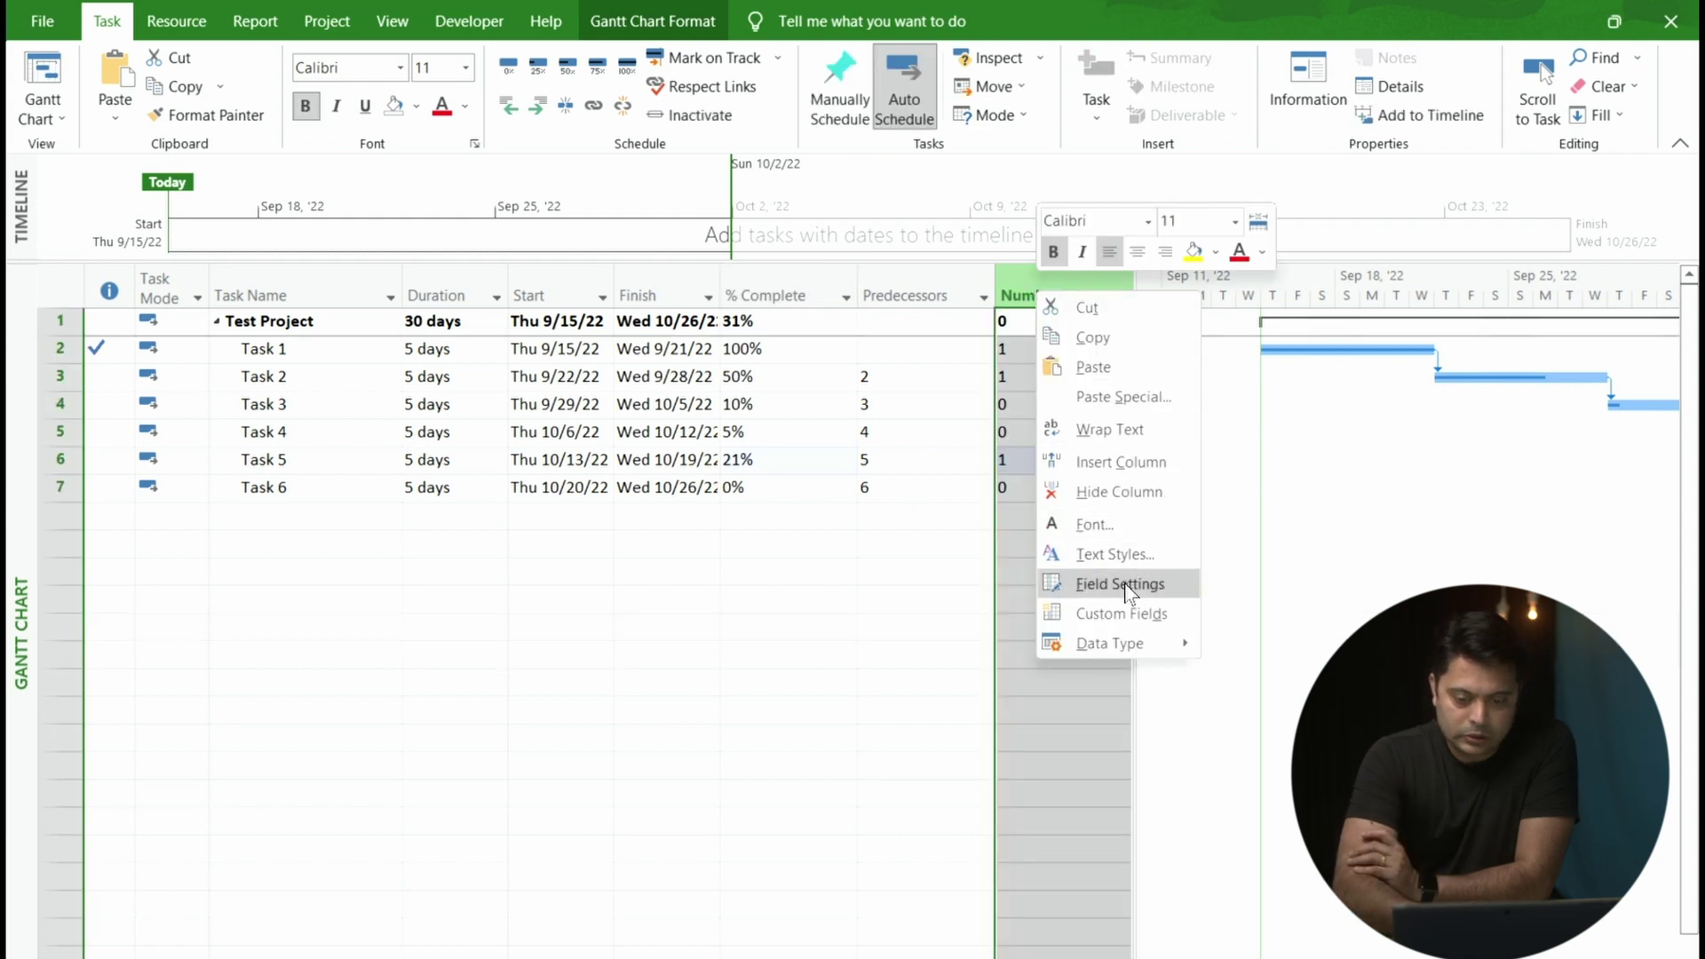
{"action": "left_click", "coordinate": [1115, 615]}
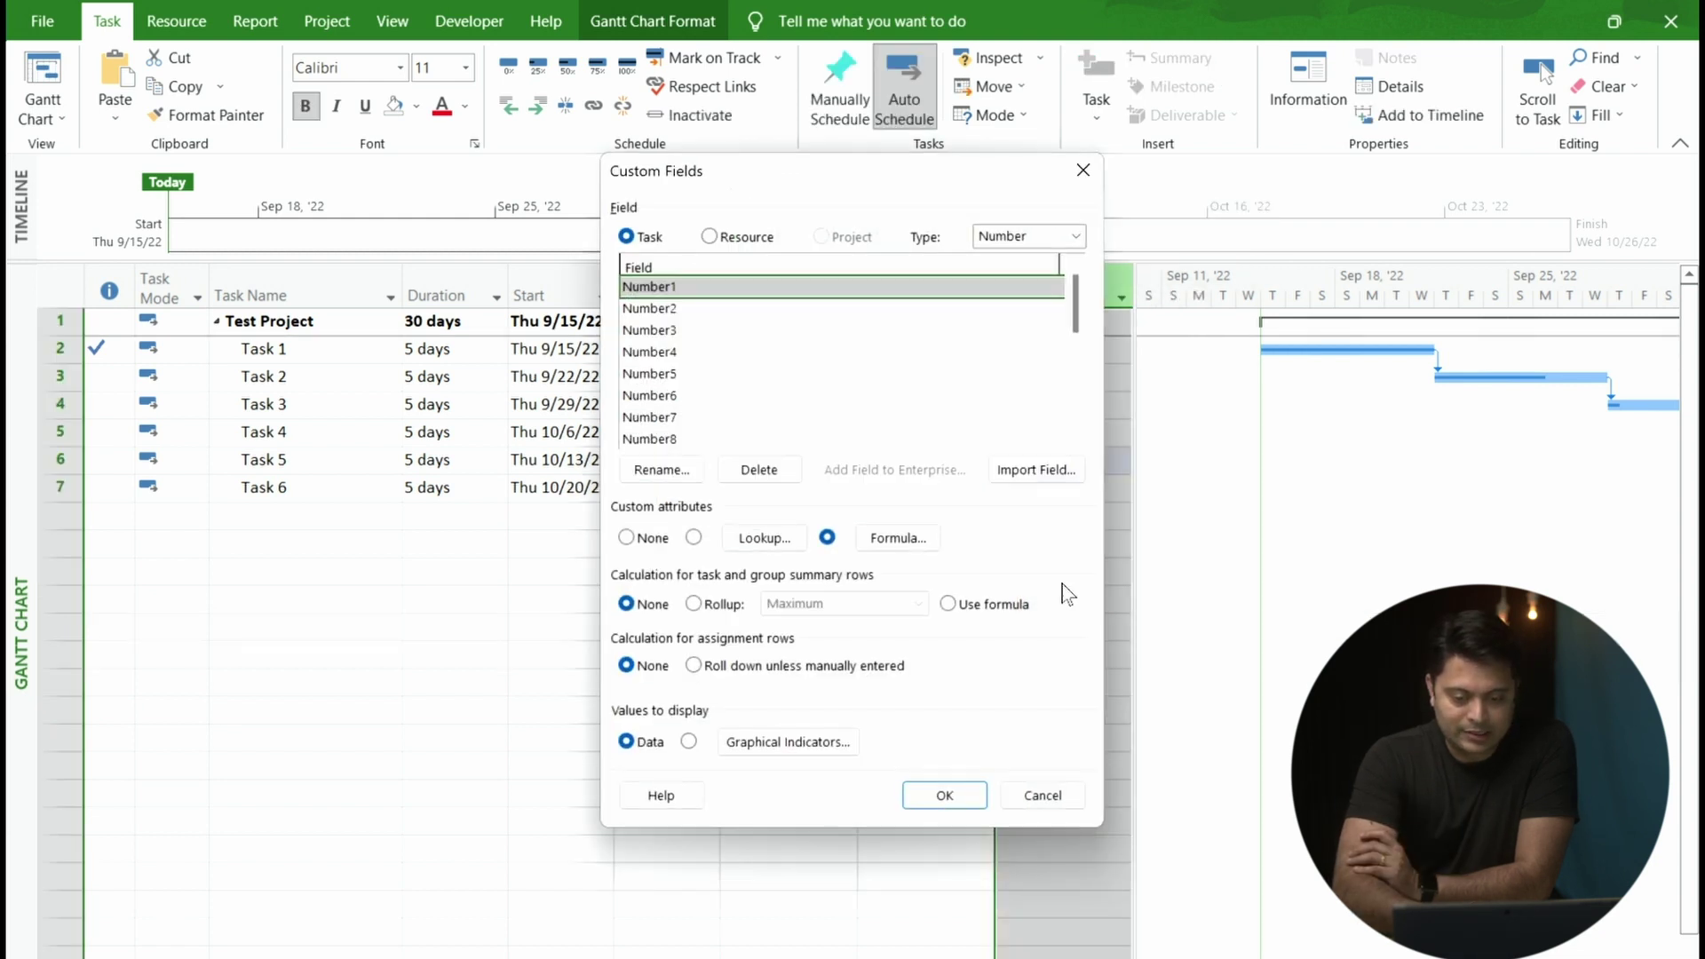
{"action": "left_click", "coordinate": [750, 744]}
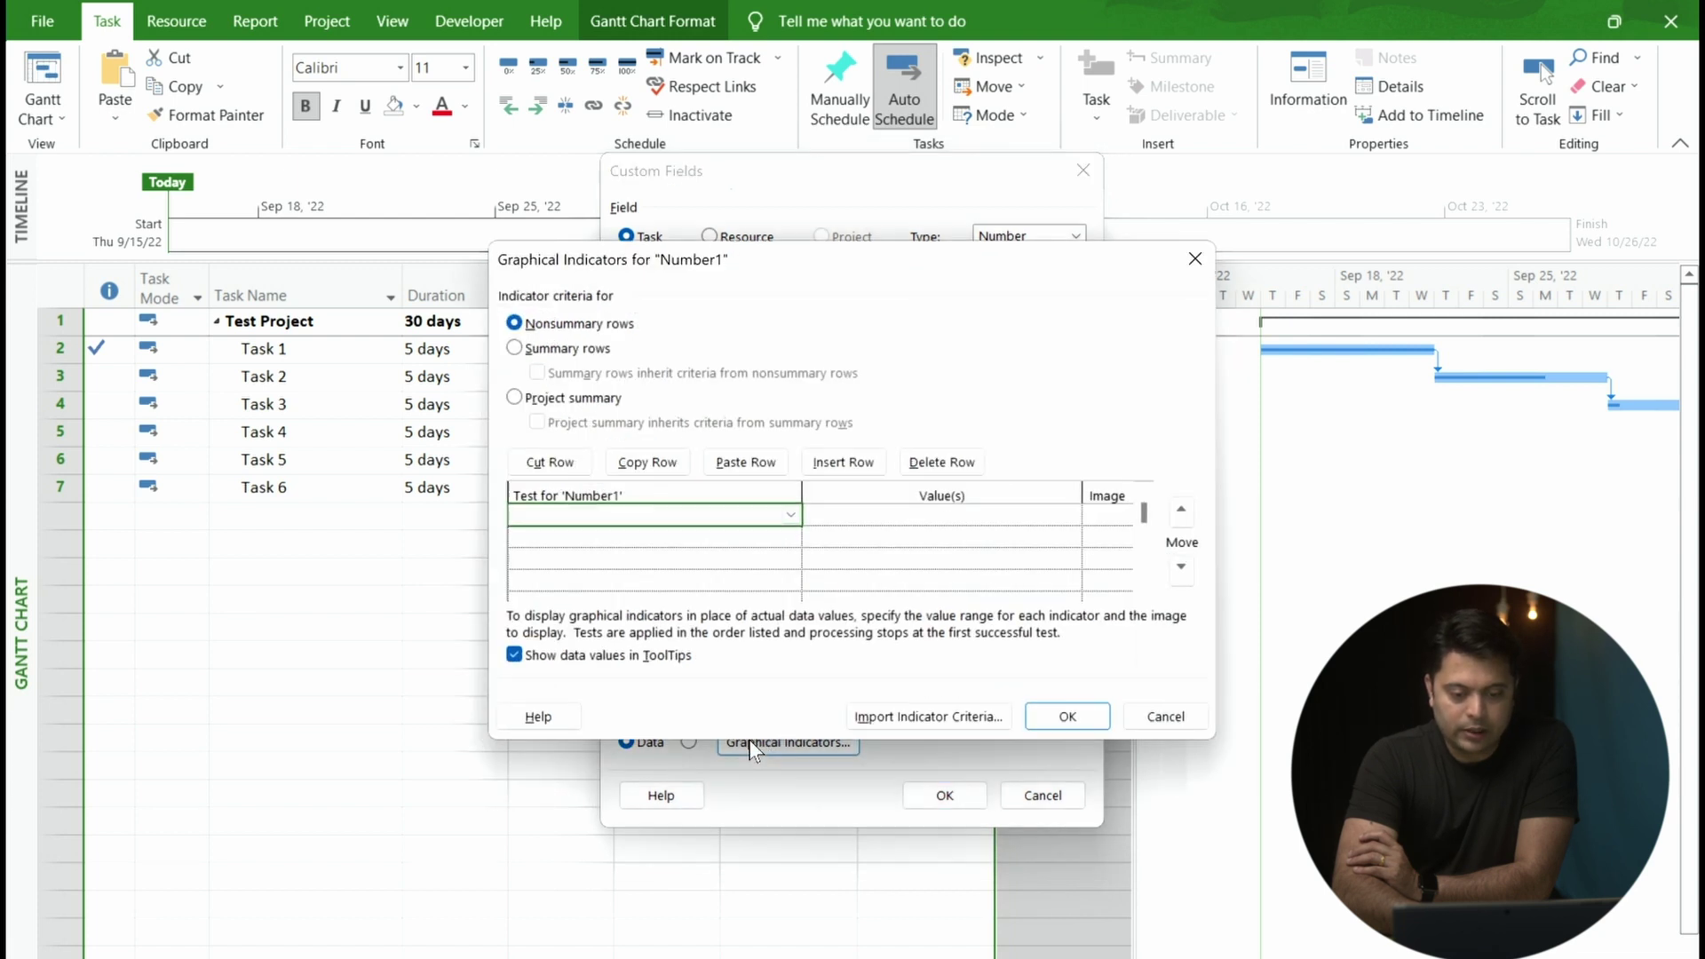
{"action": "left_click", "coordinate": [789, 520]}
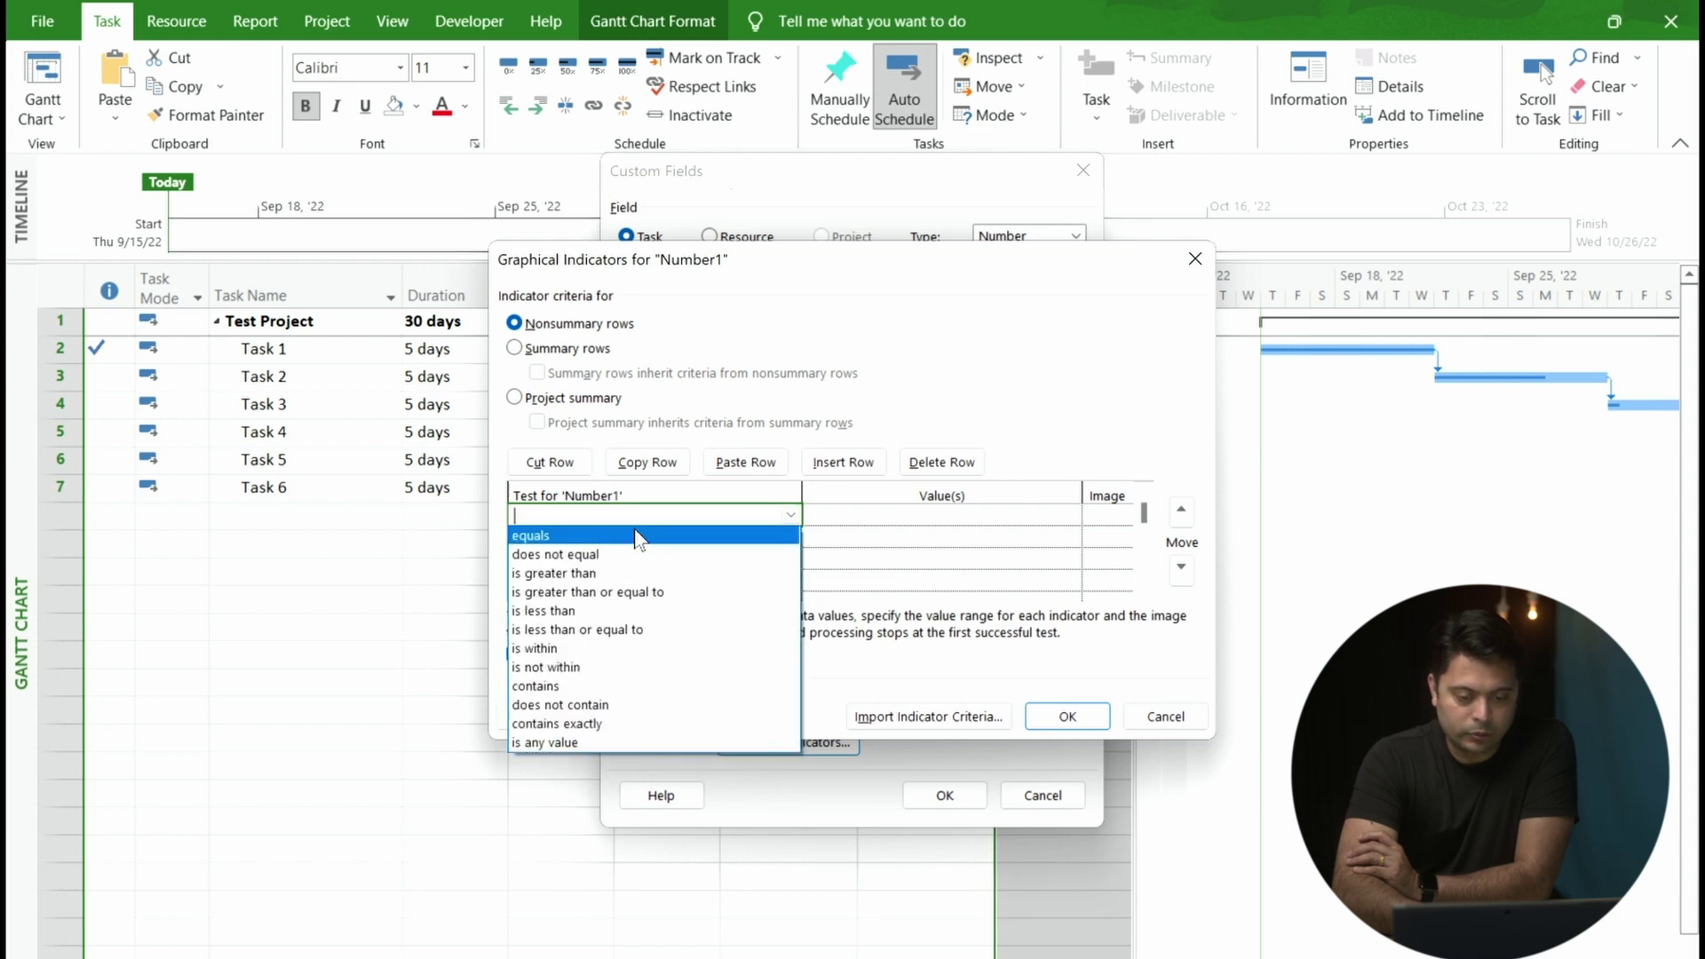
{"action": "left_click", "coordinate": [636, 535]}
{"action": "left_click", "coordinate": [862, 516]}
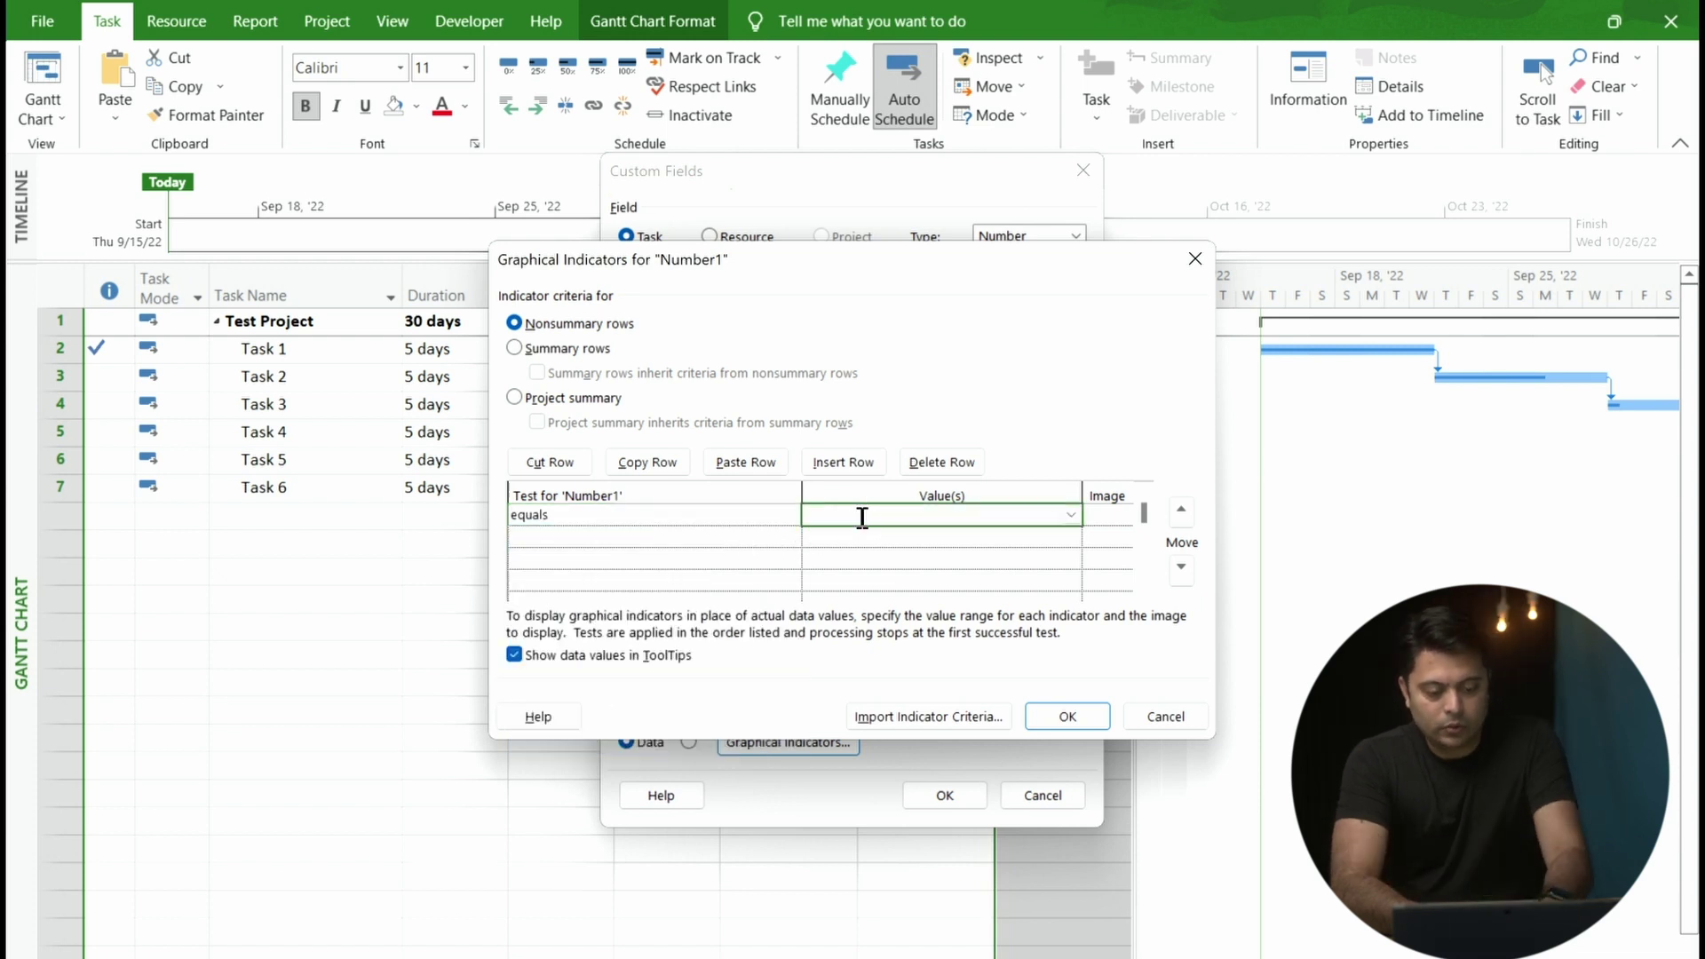
{"action": "type", "text": "1"}
Assign the green circle image to the equals 1 test and apply the graphical indicators to Number1
{"action": "left_click", "coordinate": [1107, 514]}
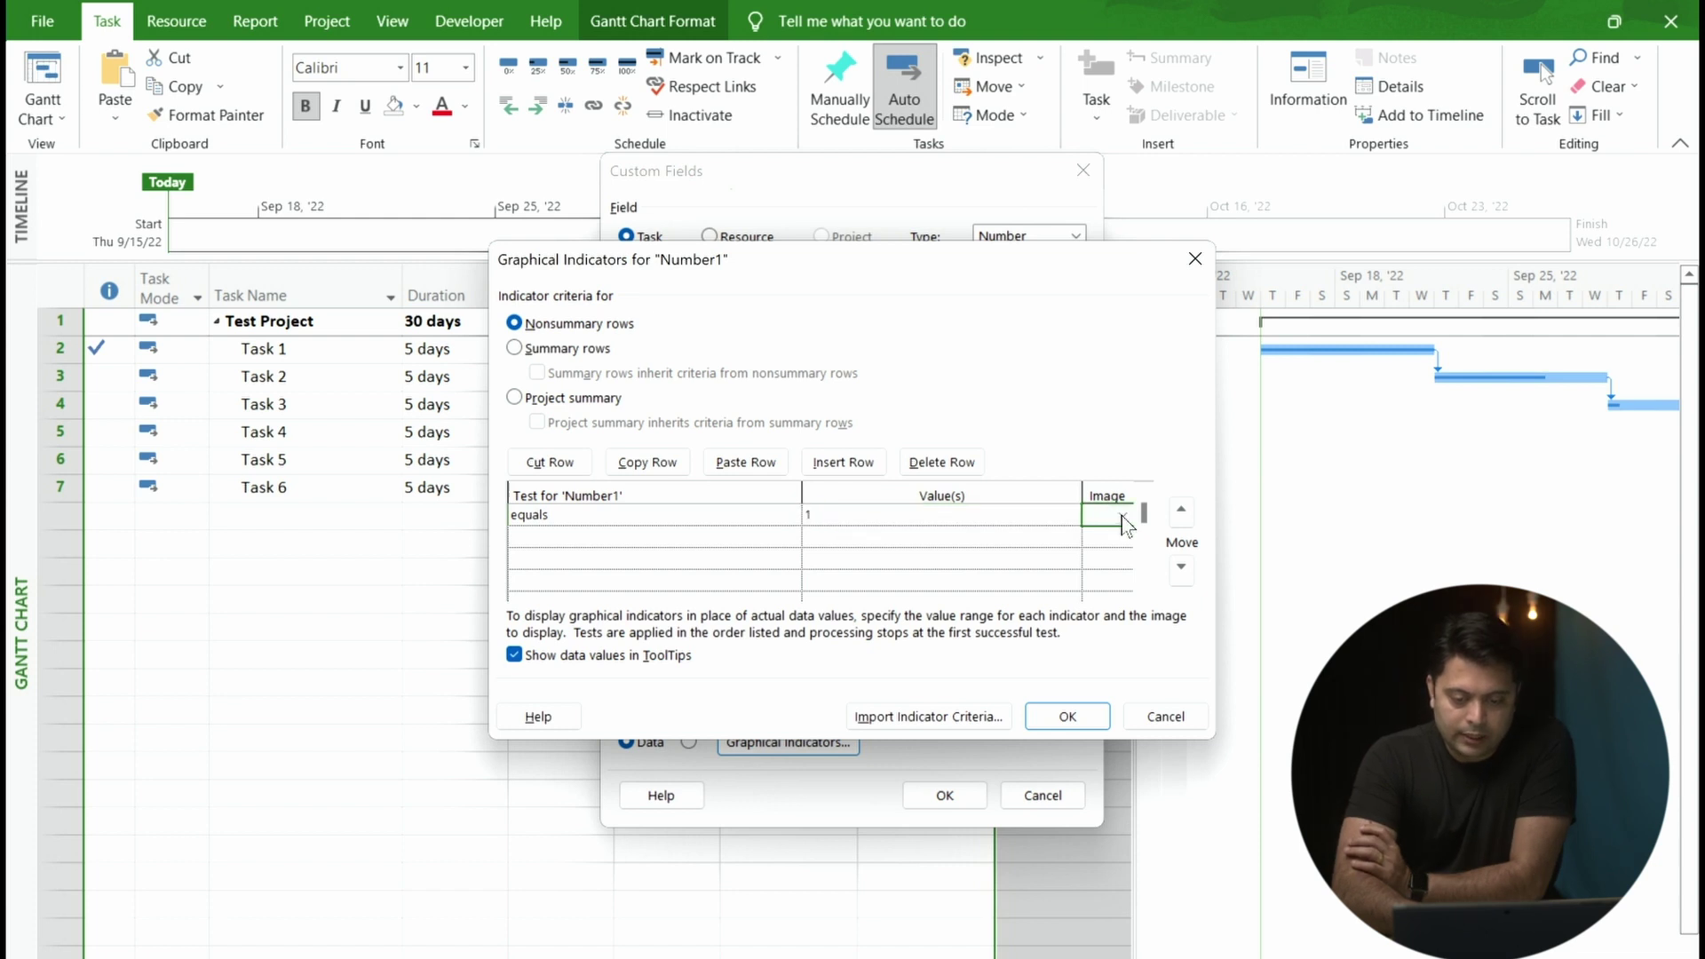
{"action": "left_click", "coordinate": [1123, 520]}
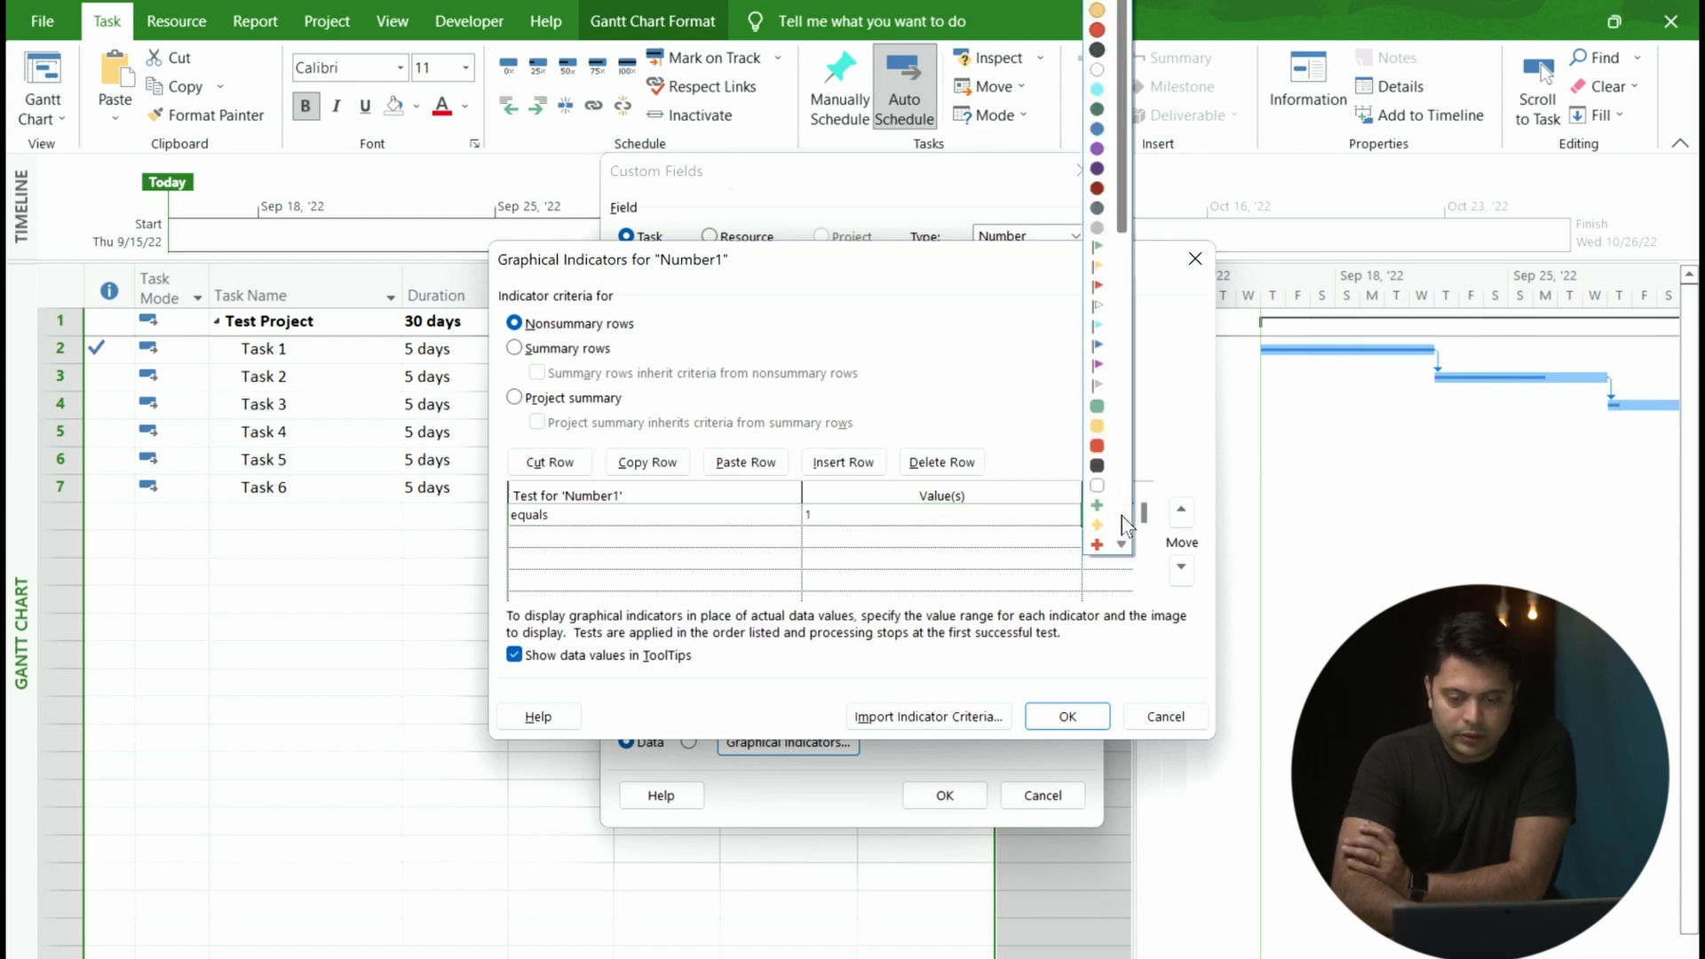
{"action": "left_click", "coordinate": [1108, 7]}
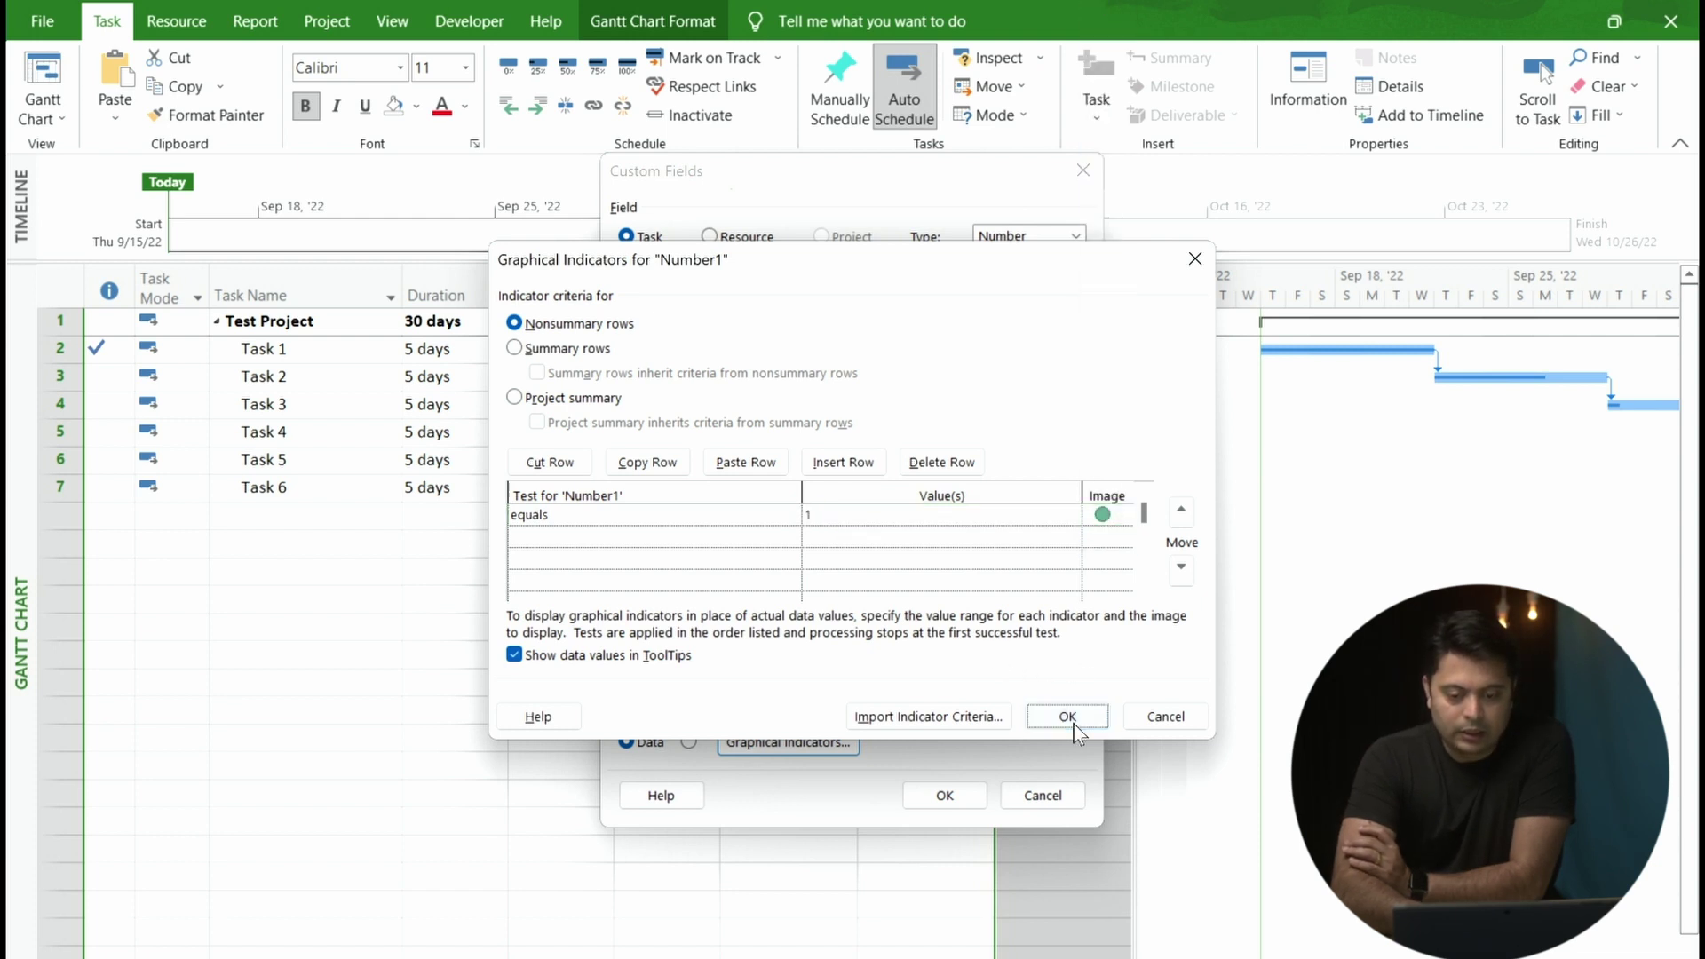
{"action": "left_click", "coordinate": [1070, 715]}
{"action": "left_click", "coordinate": [963, 795]}
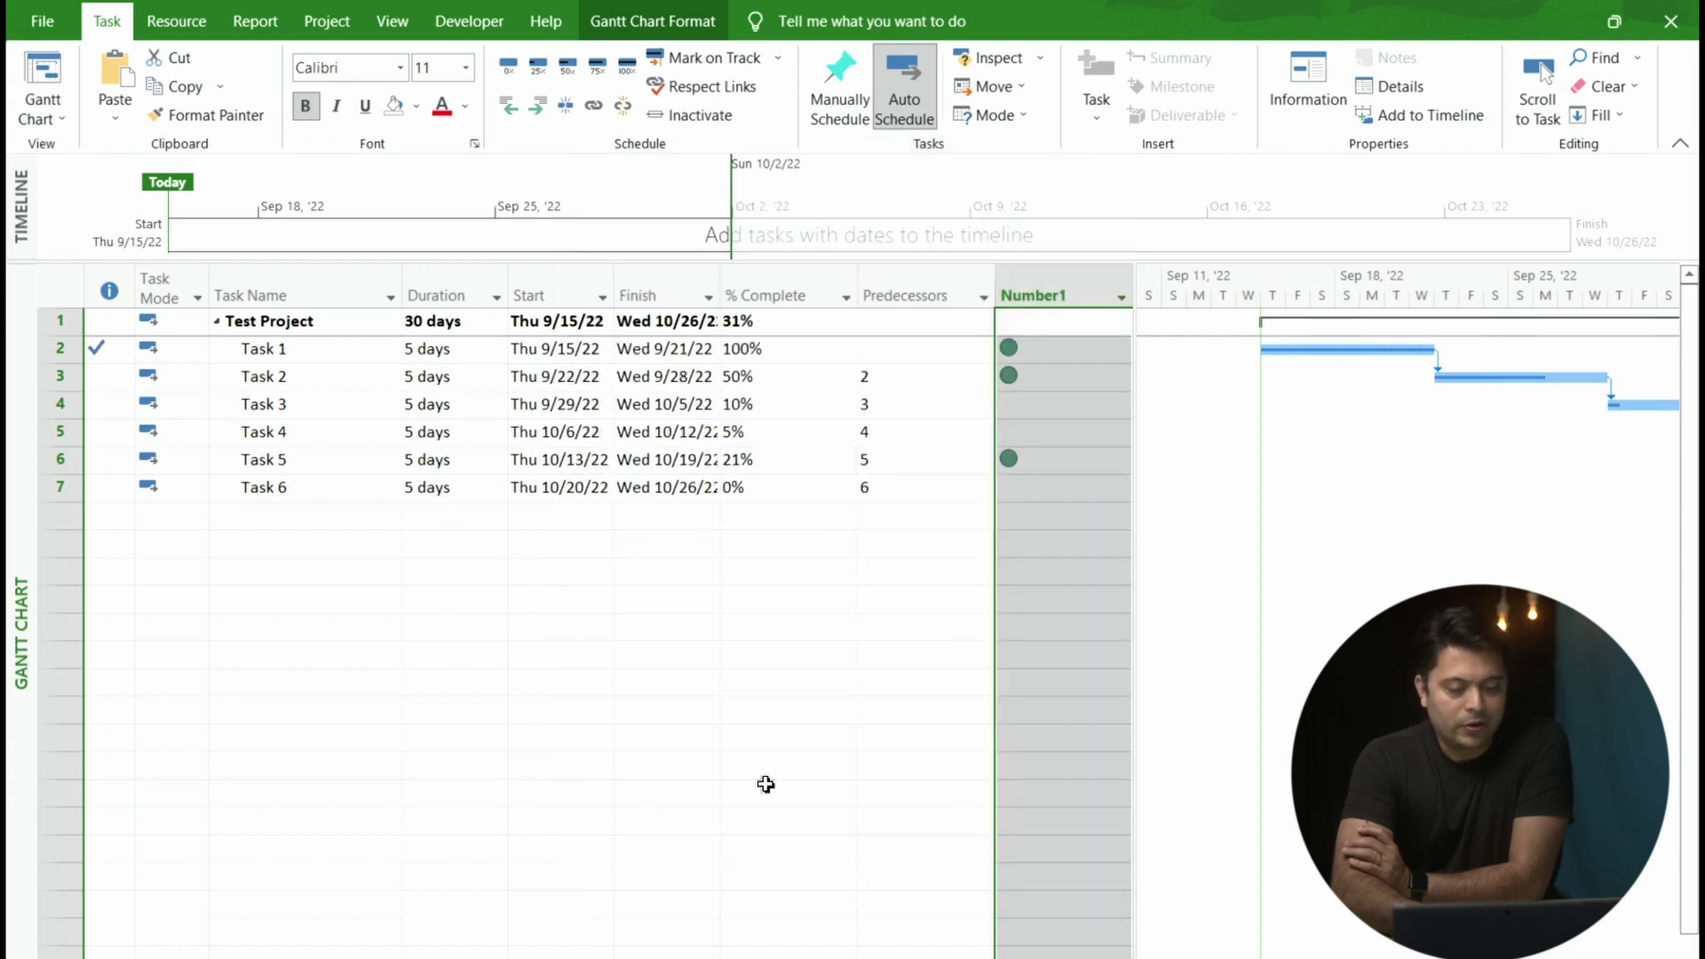
{"action": "left_click", "coordinate": [981, 517]}
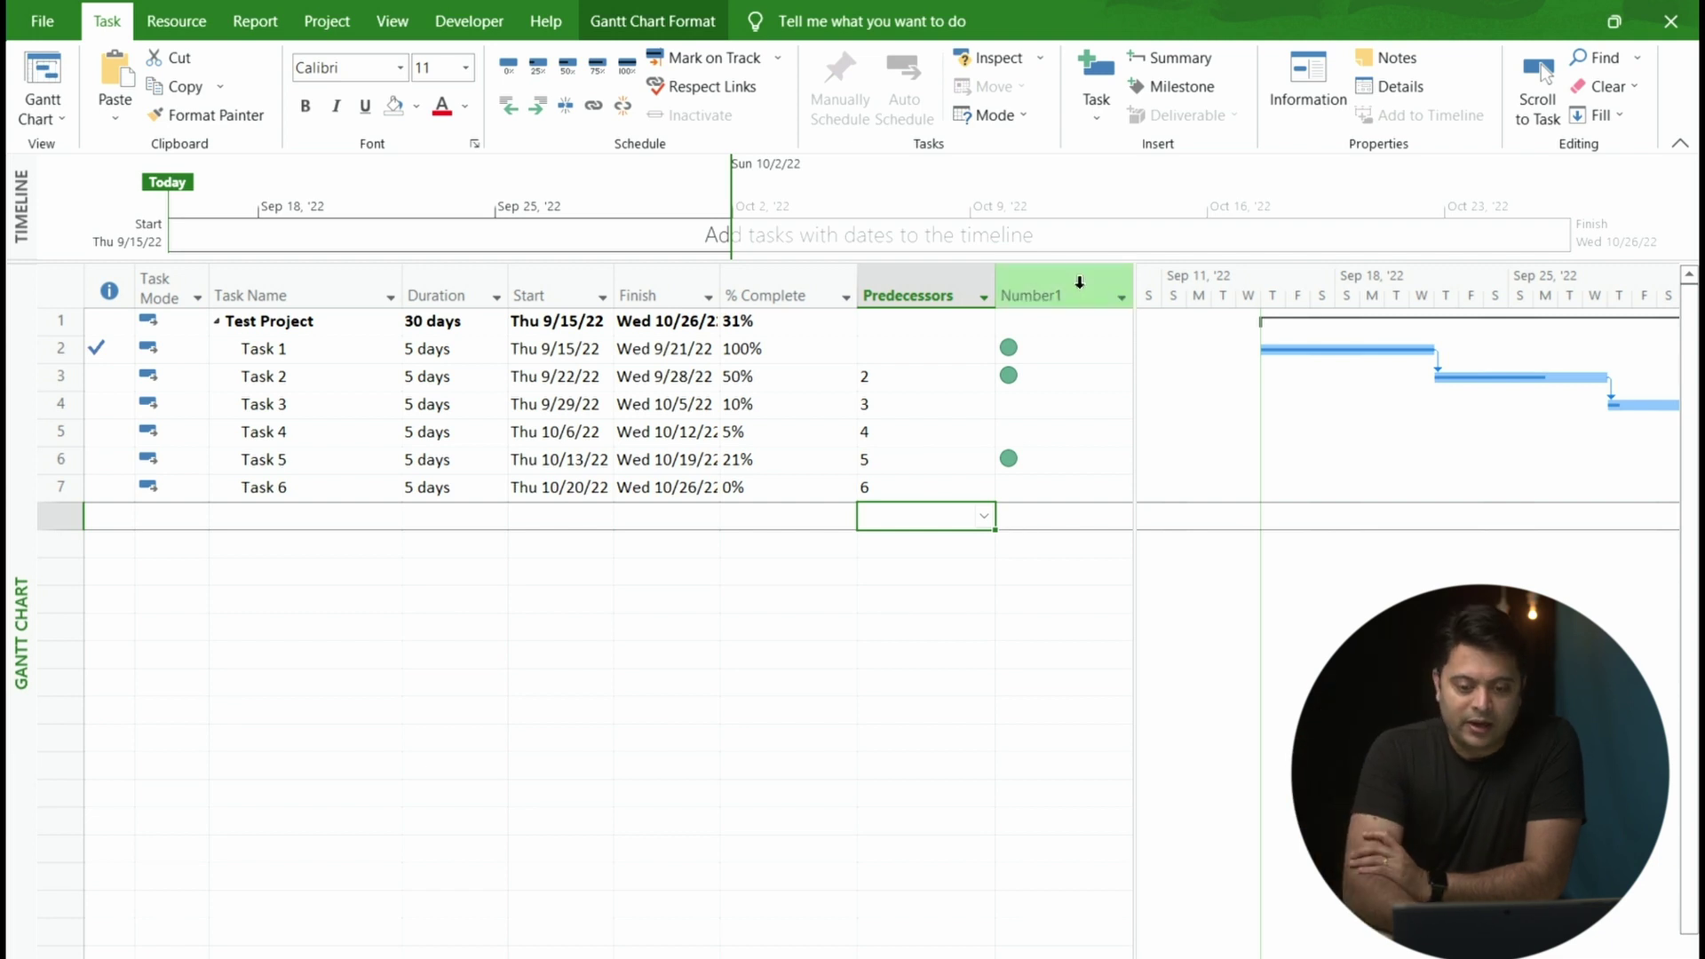
{"action": "left_click", "coordinate": [1051, 295]}
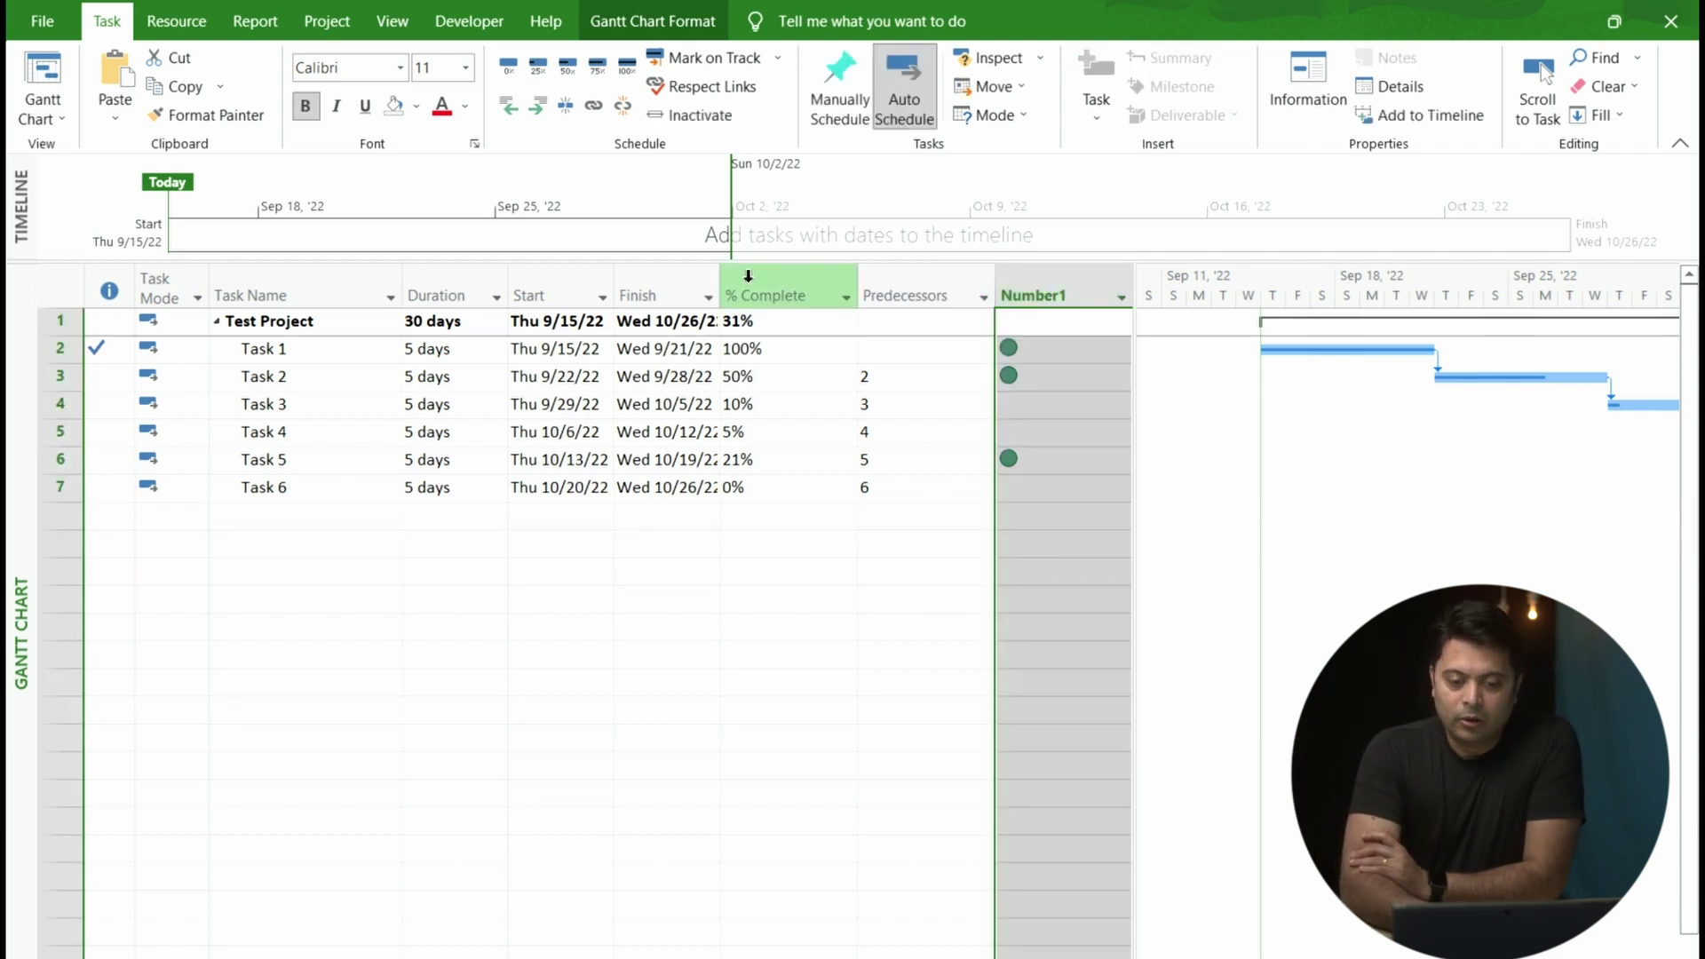
{"action": "mouse_move", "coordinate": [748, 276]}
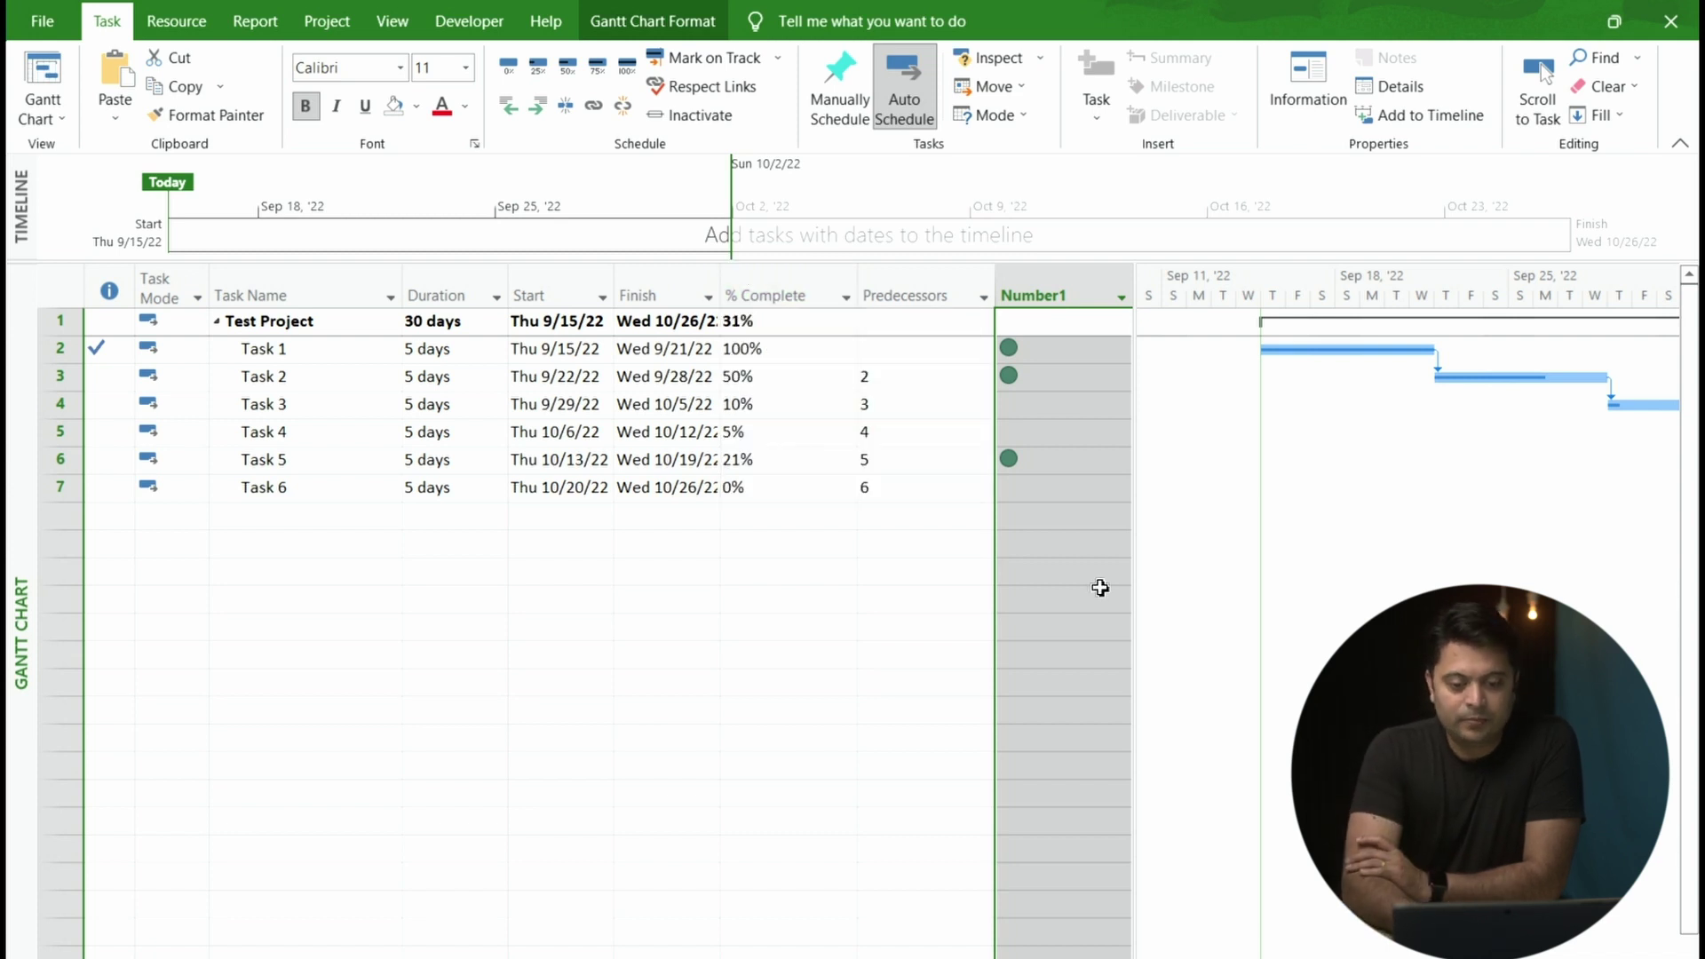
{"action": "left_click", "coordinate": [1038, 553]}
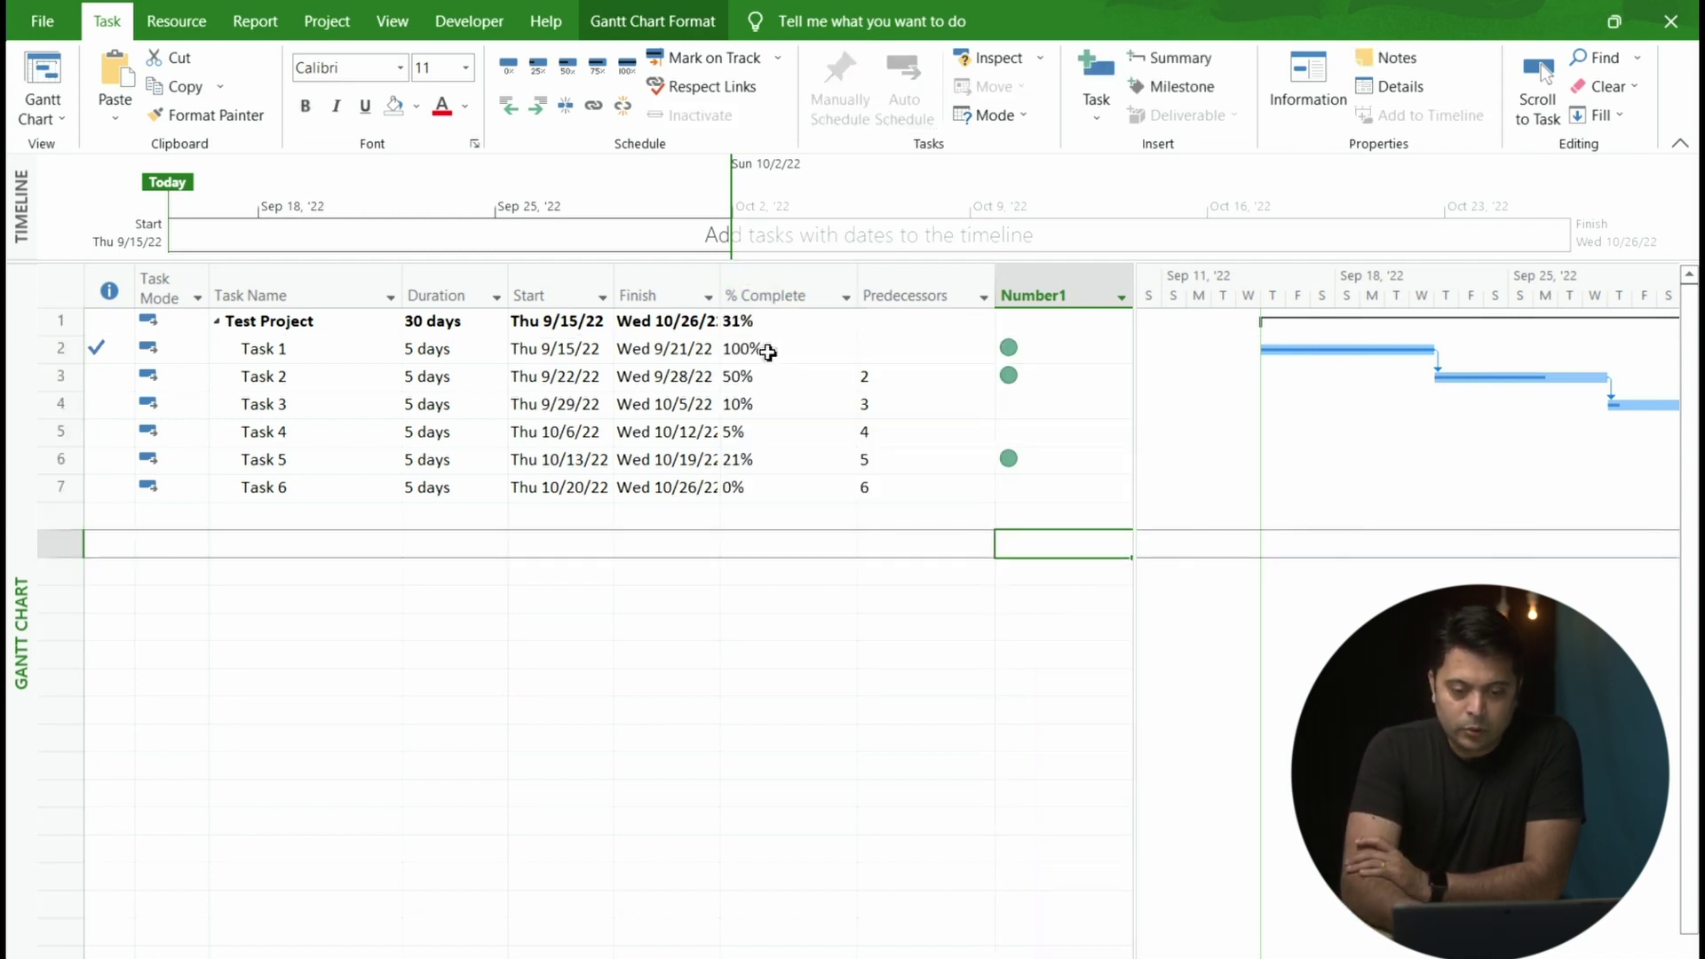
{"action": "left_click", "coordinate": [771, 323]}
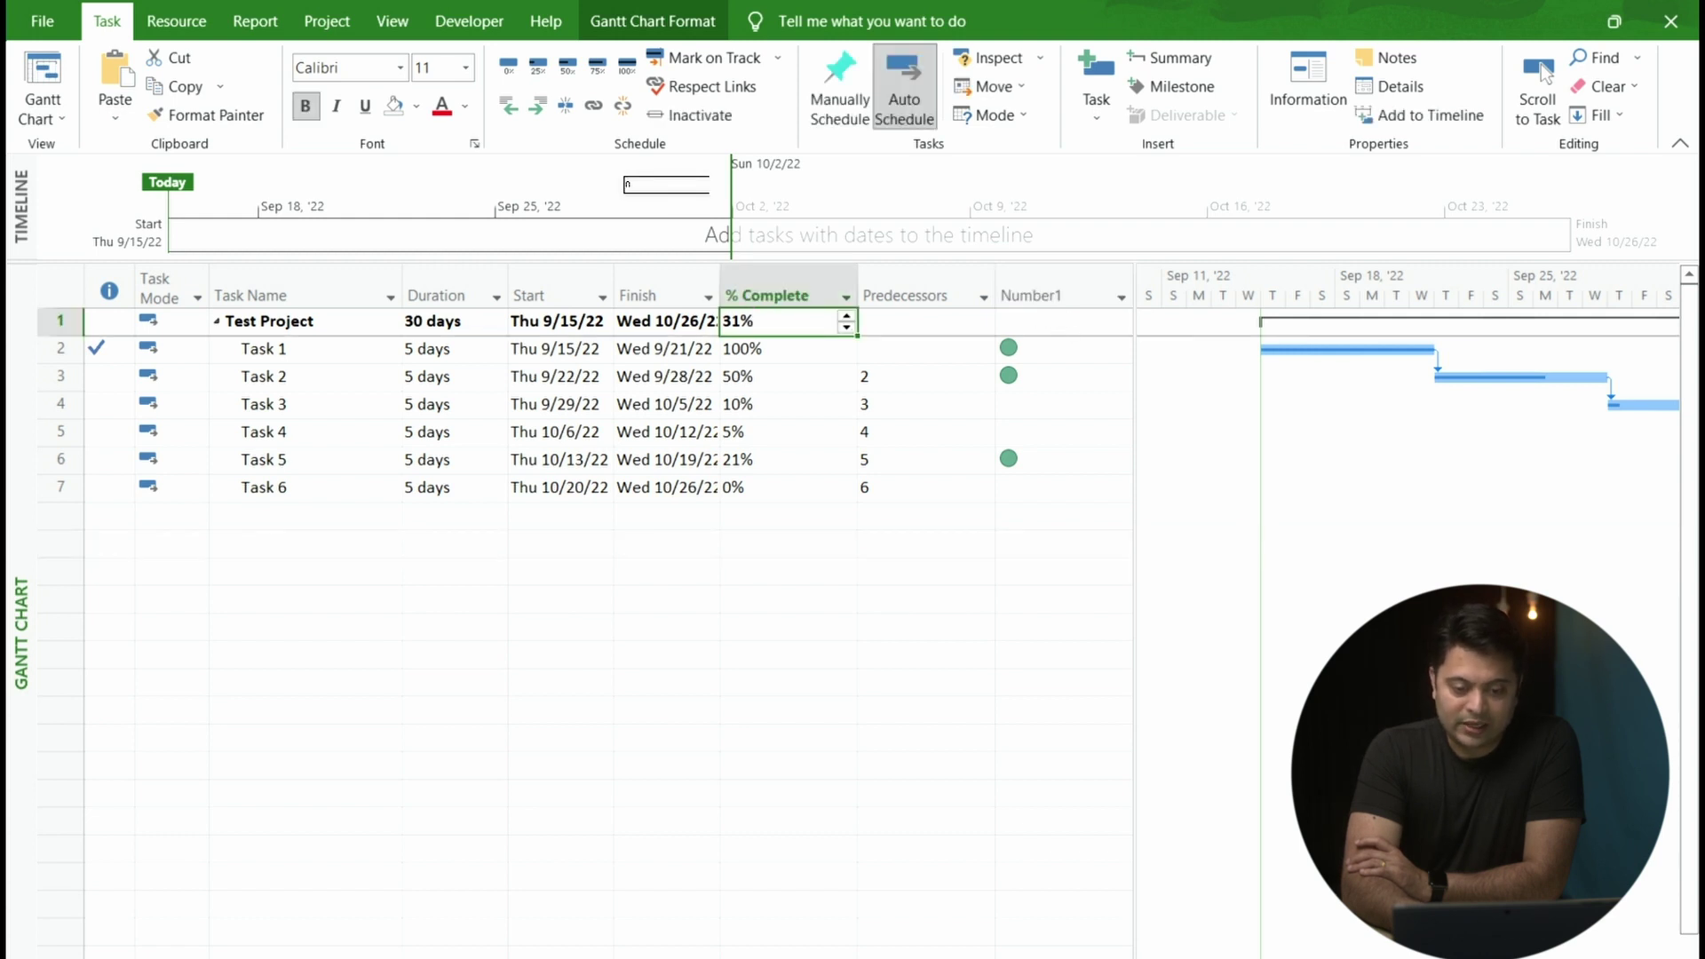
Check Number1's formula and set its calculation for task and group summary rows to Use formula
{"action": "left_click", "coordinate": [1043, 291]}
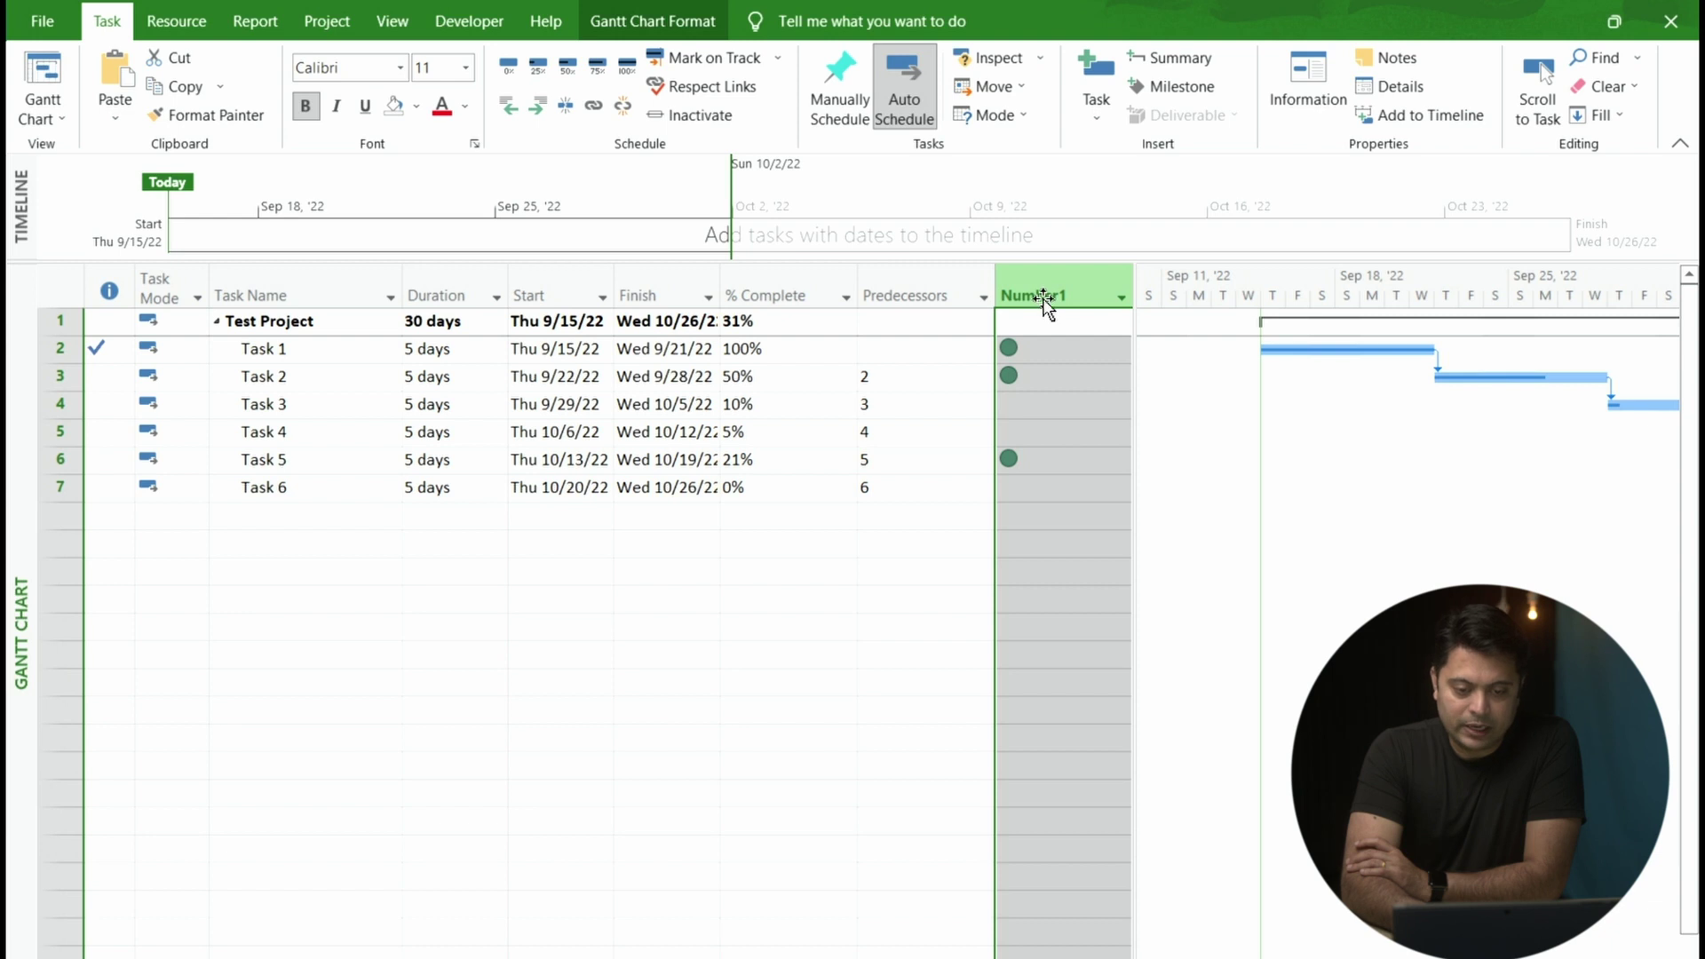
{"action": "right_click", "coordinate": [1036, 295]}
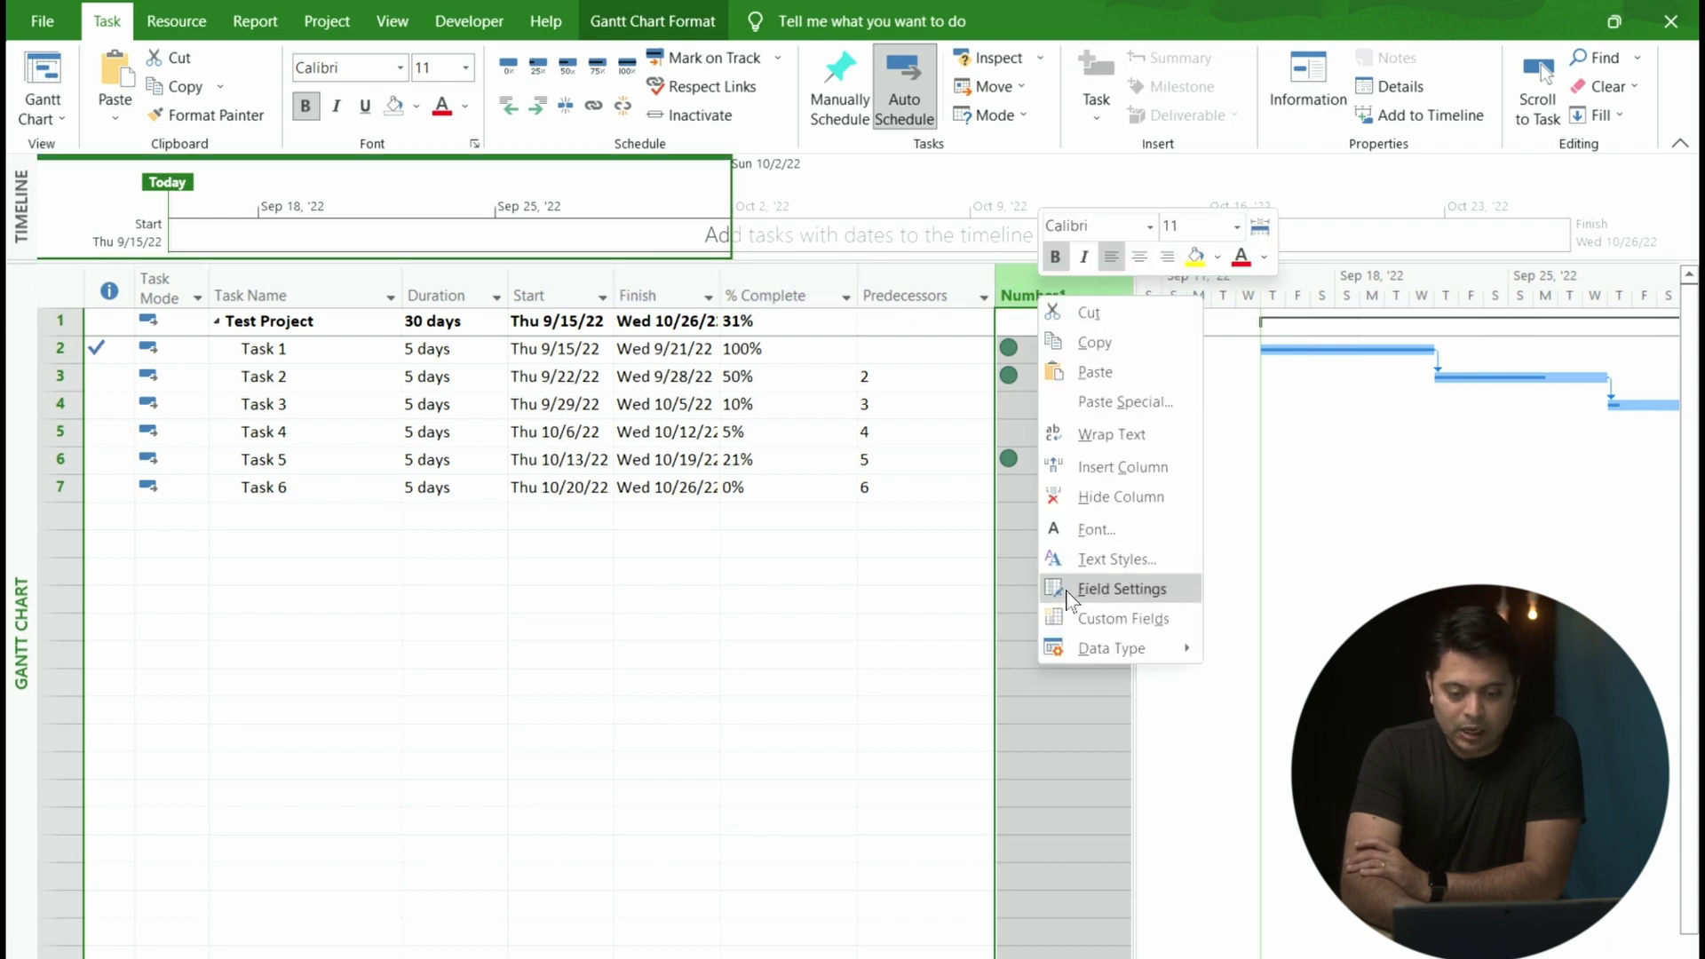
{"action": "left_click", "coordinate": [1074, 617]}
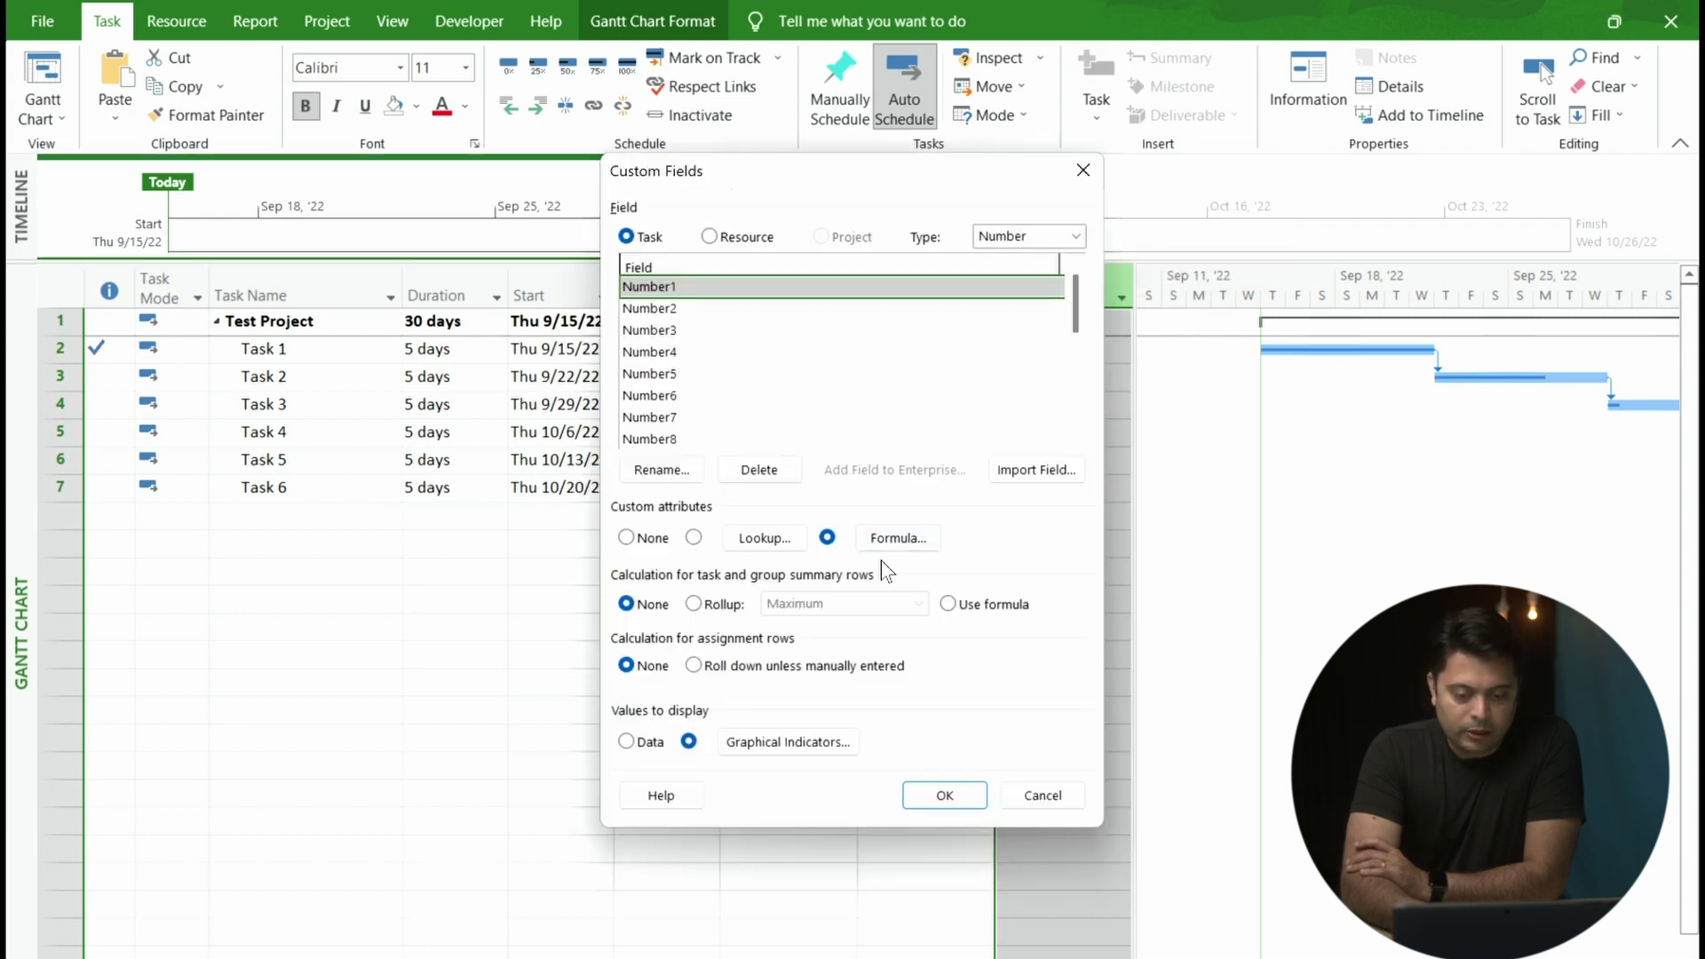
{"action": "left_click", "coordinate": [899, 539]}
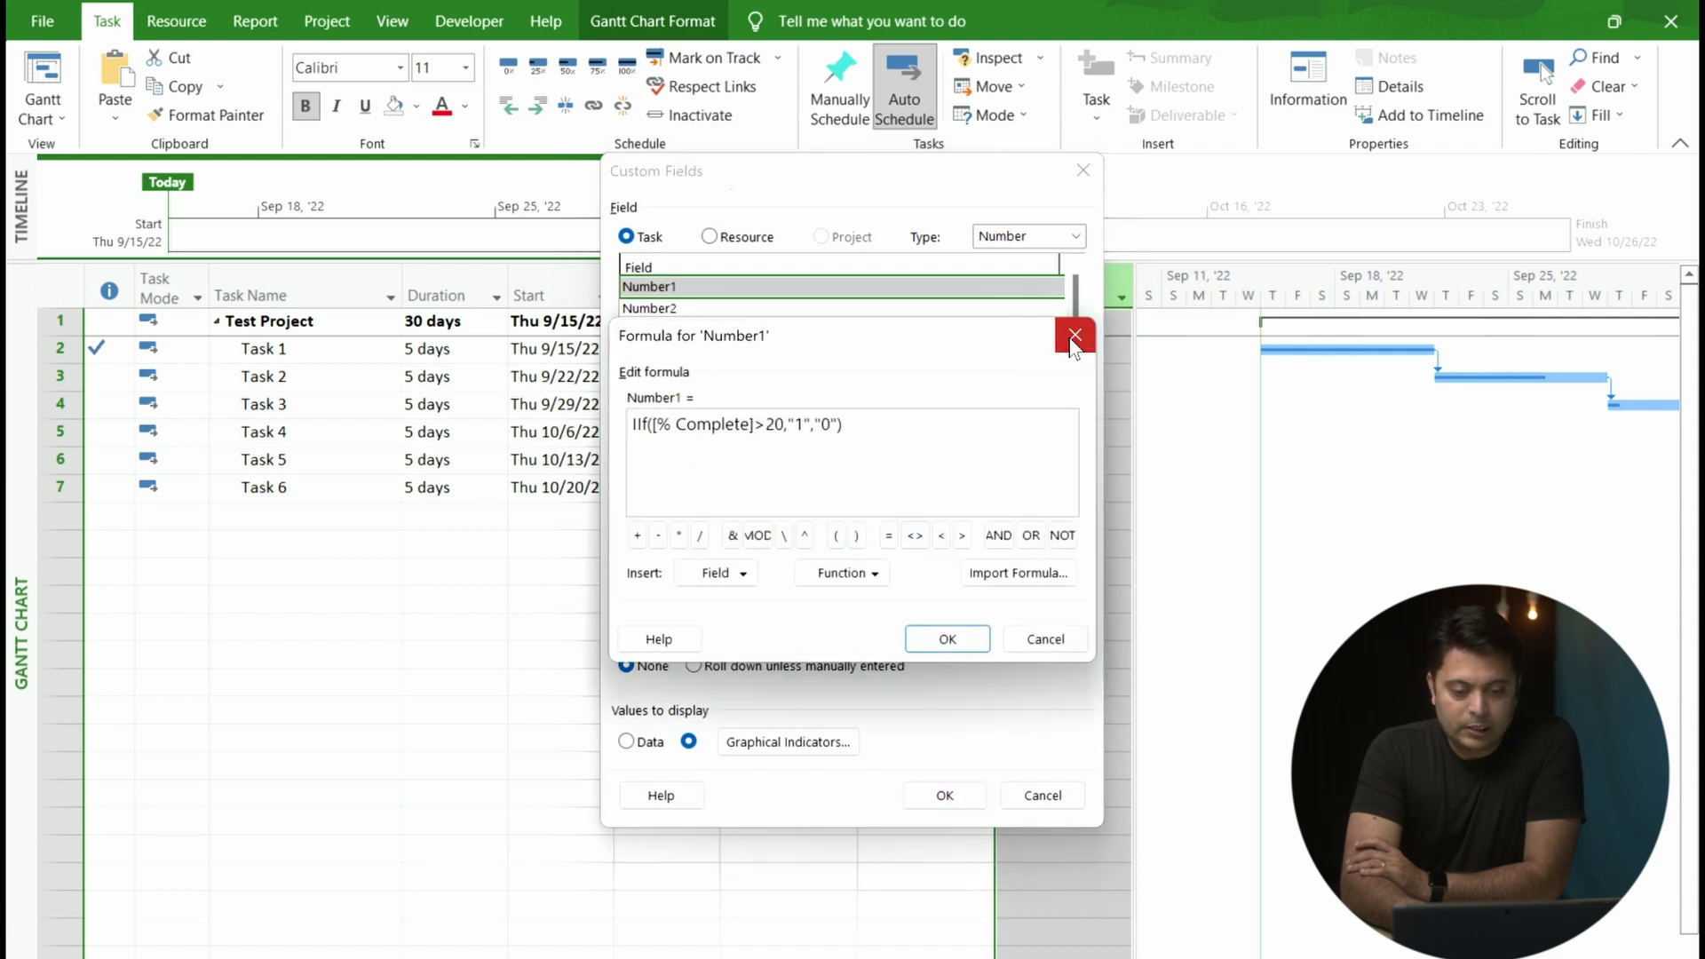
{"action": "left_click", "coordinate": [1070, 338]}
{"action": "left_click", "coordinate": [694, 604]}
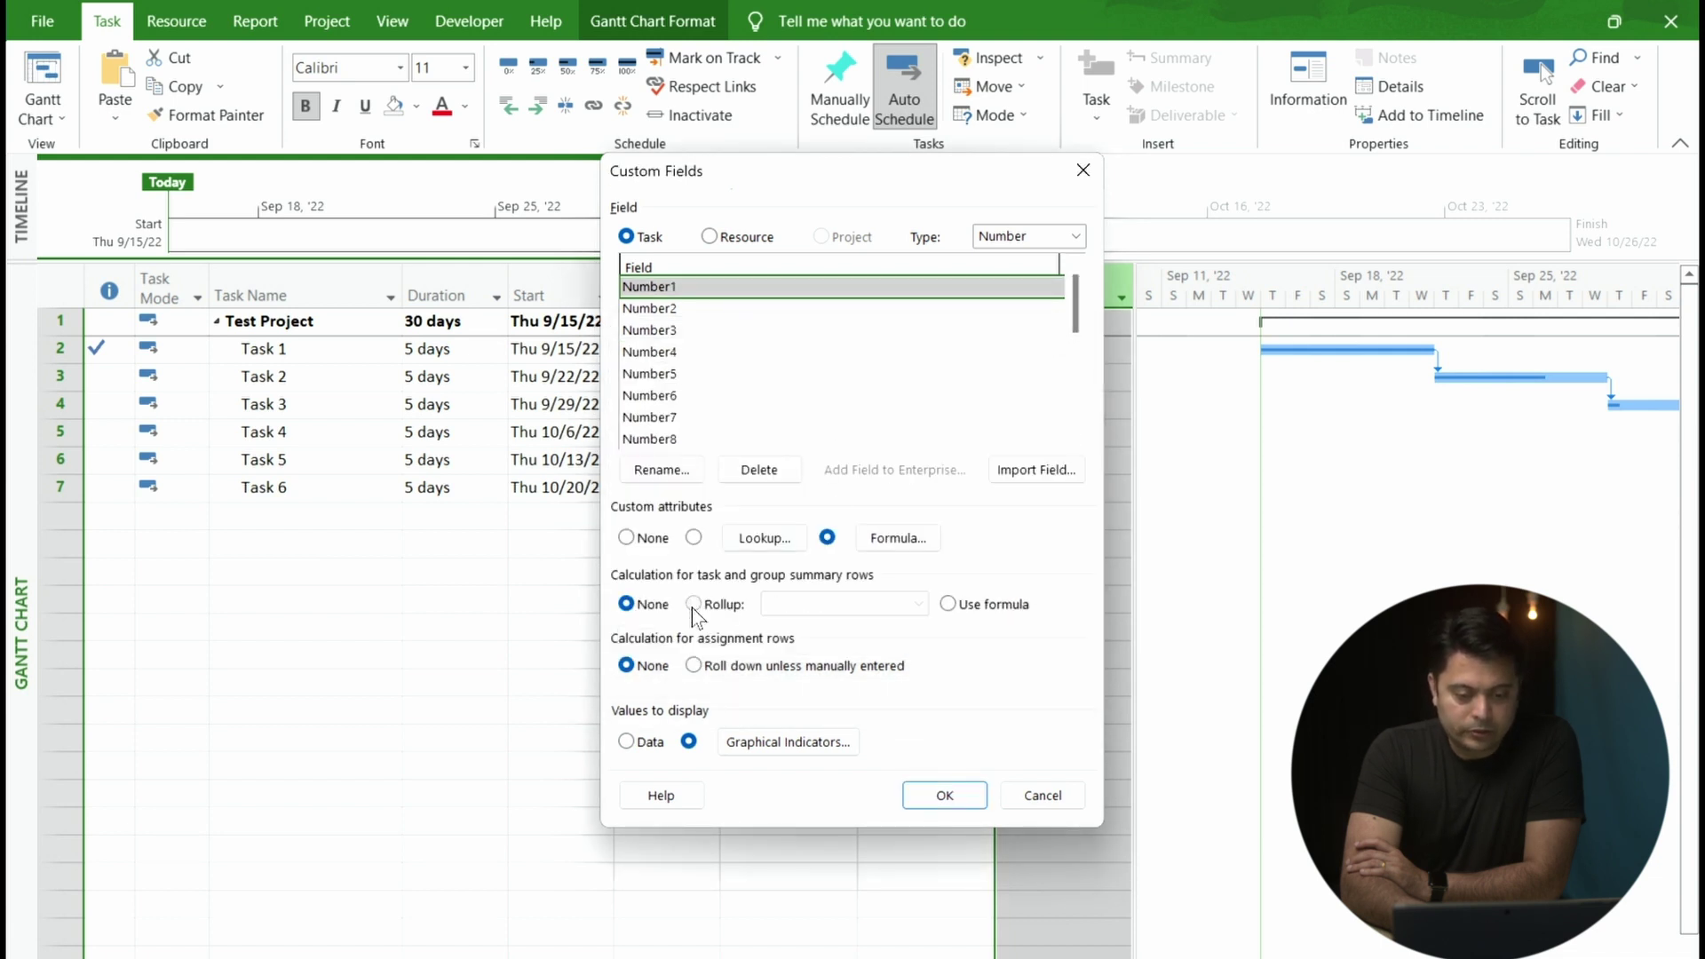
{"action": "left_click", "coordinate": [957, 607]}
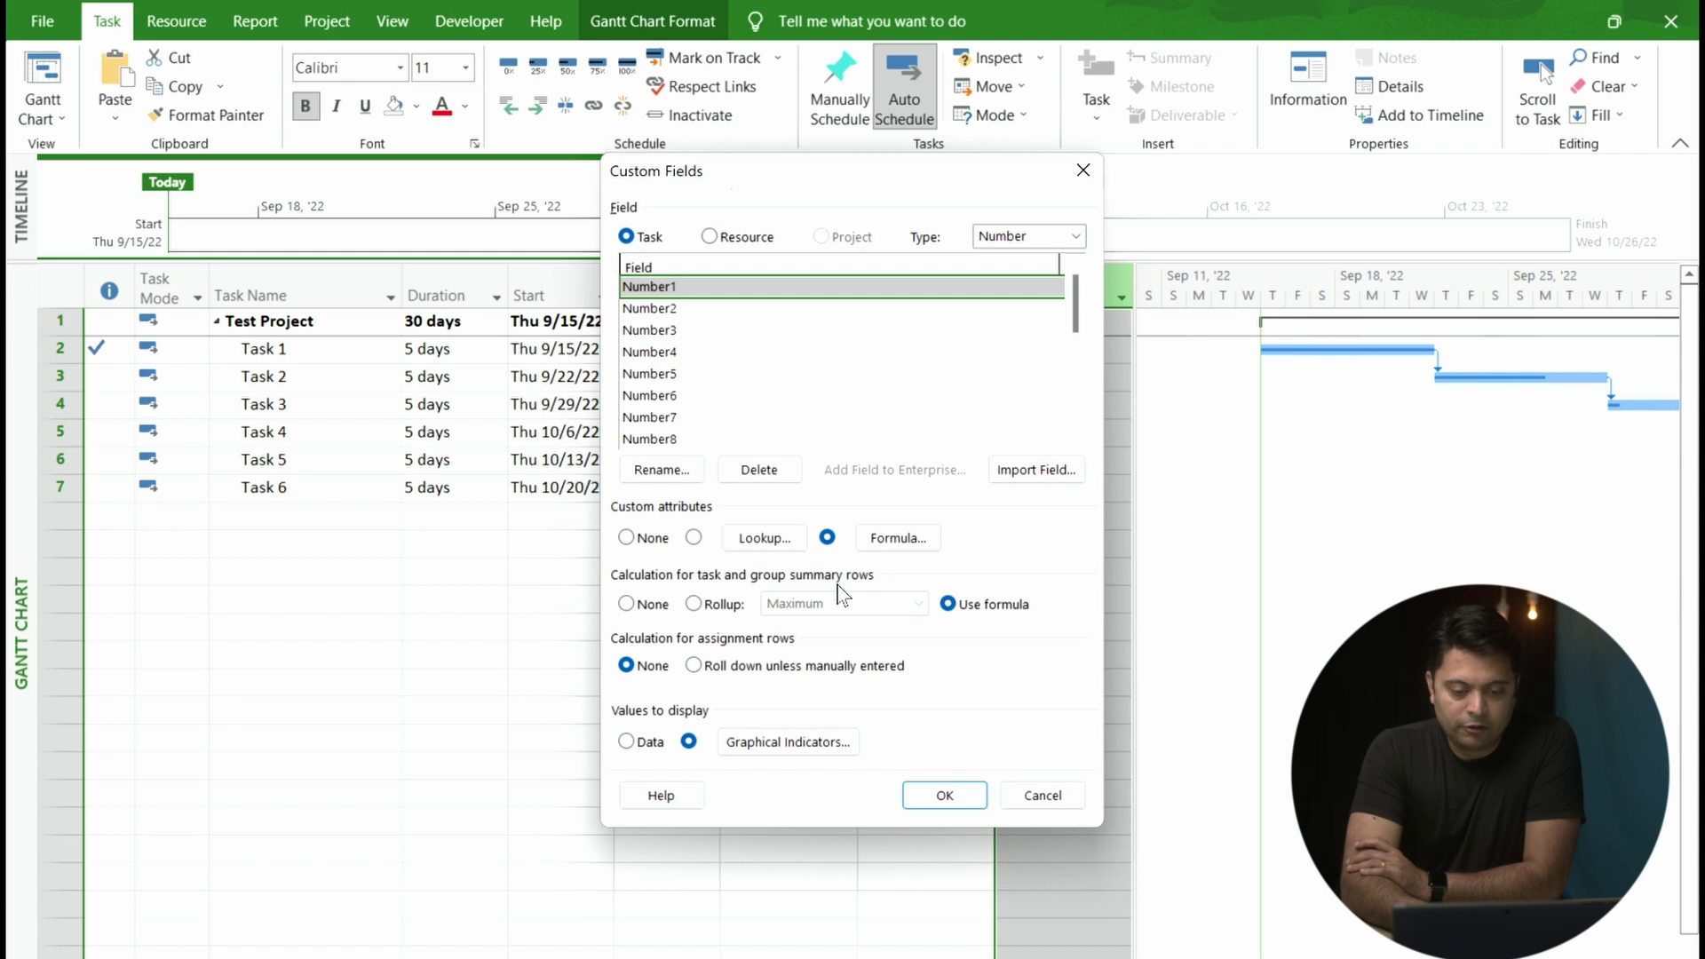
{"action": "left_click", "coordinate": [926, 798]}
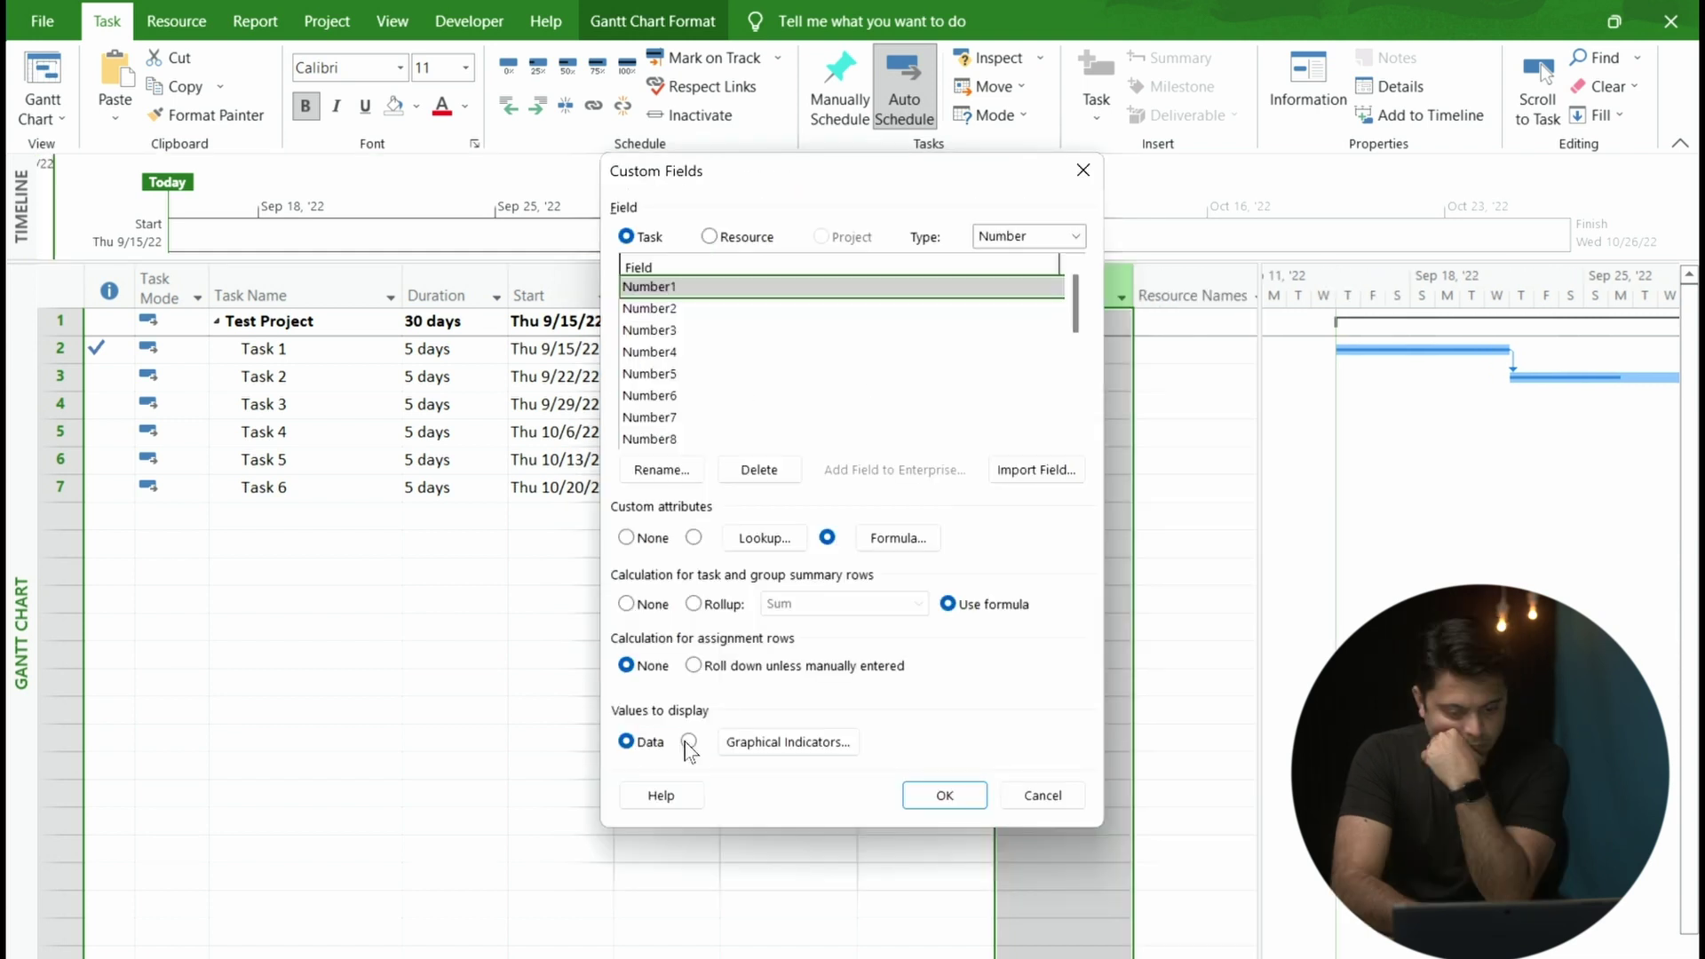
Display Number1 as graphical indicators and make its summary rows inherit the criteria from nonsummary rows
{"action": "left_click", "coordinate": [689, 742]}
{"action": "left_click", "coordinate": [753, 744]}
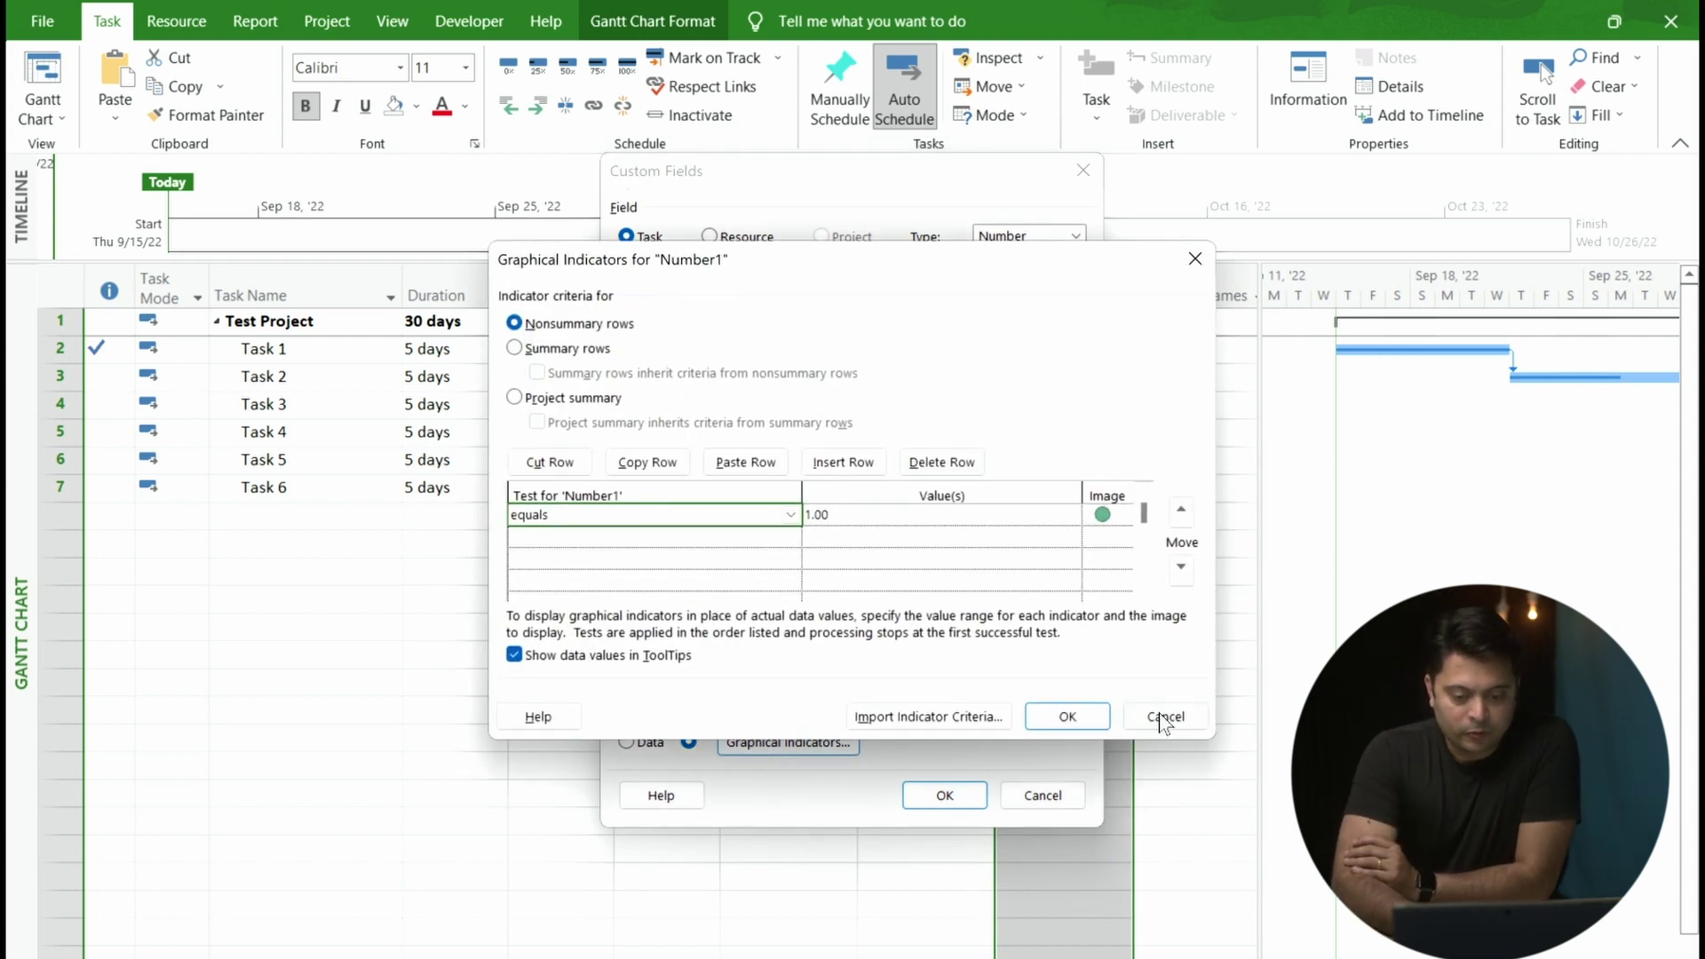
{"action": "left_click", "coordinate": [522, 350]}
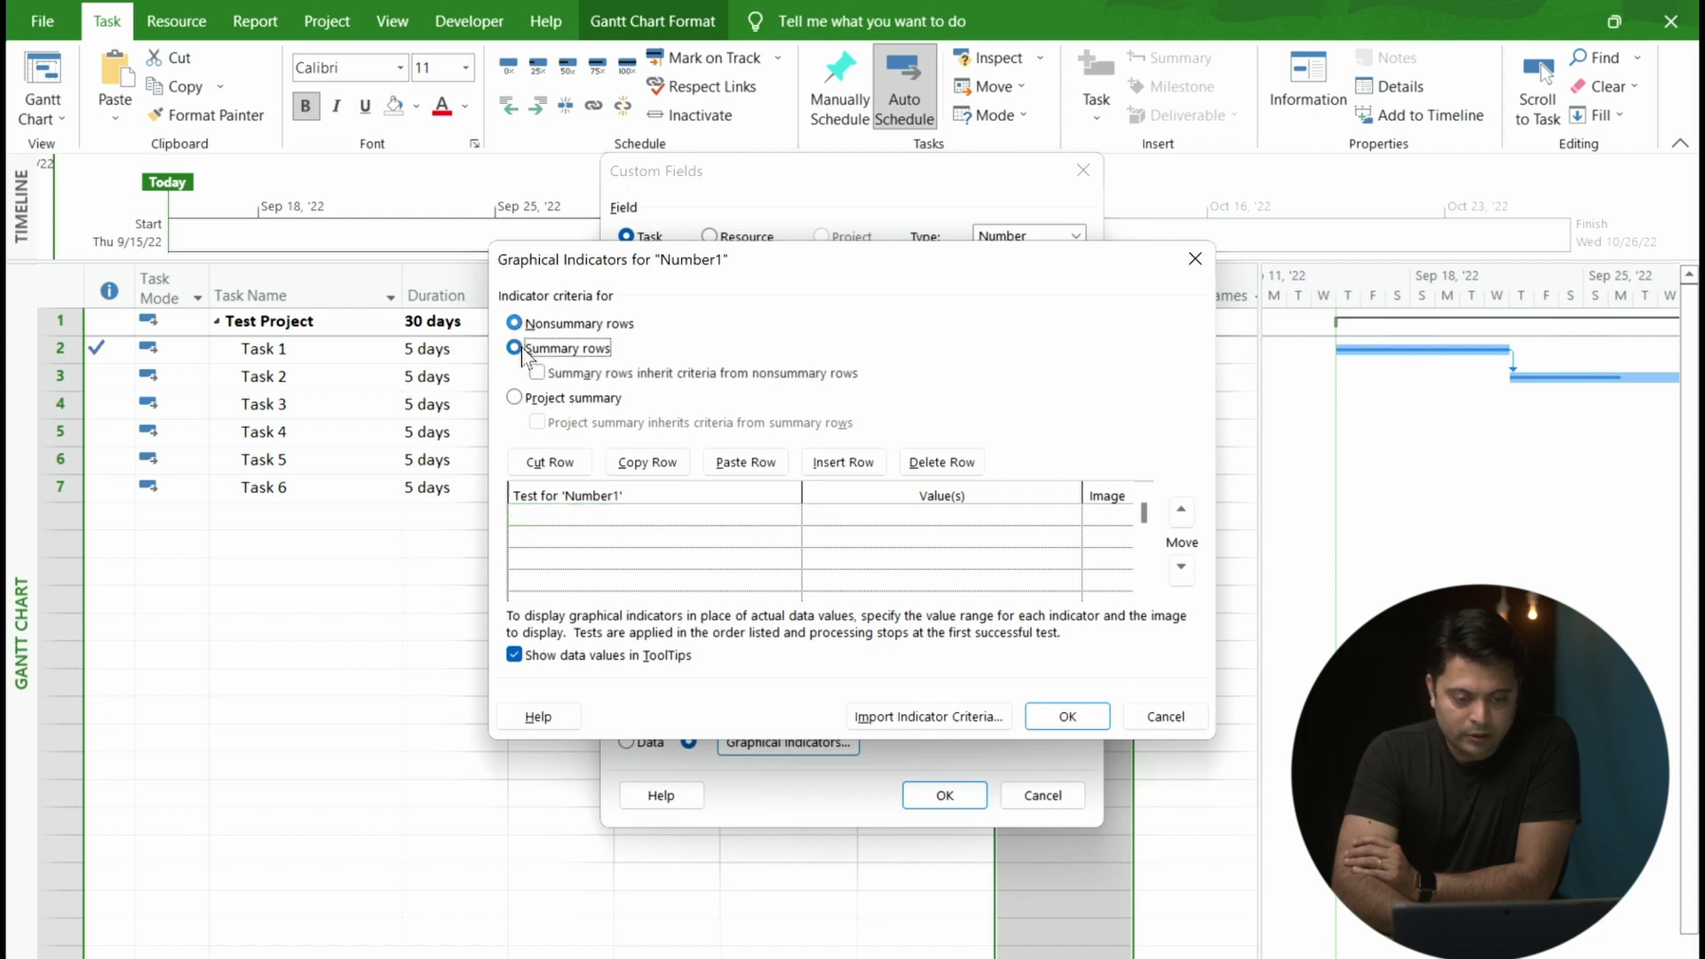
{"action": "left_click", "coordinate": [538, 372]}
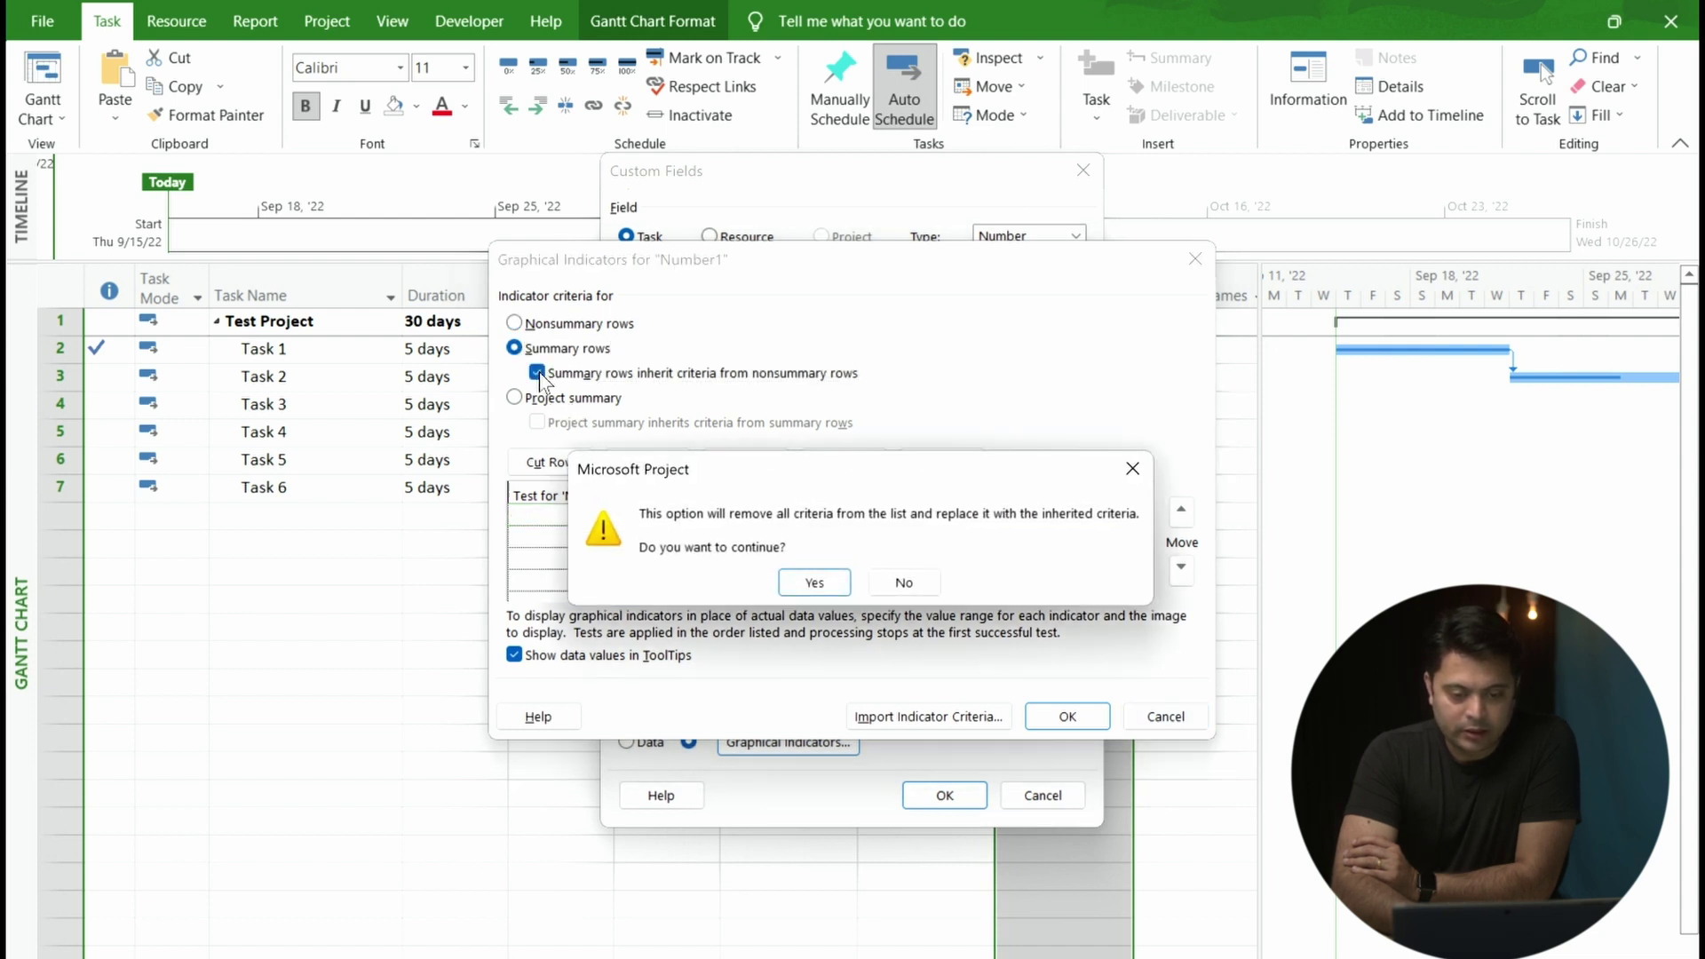
{"action": "left_click", "coordinate": [810, 583]}
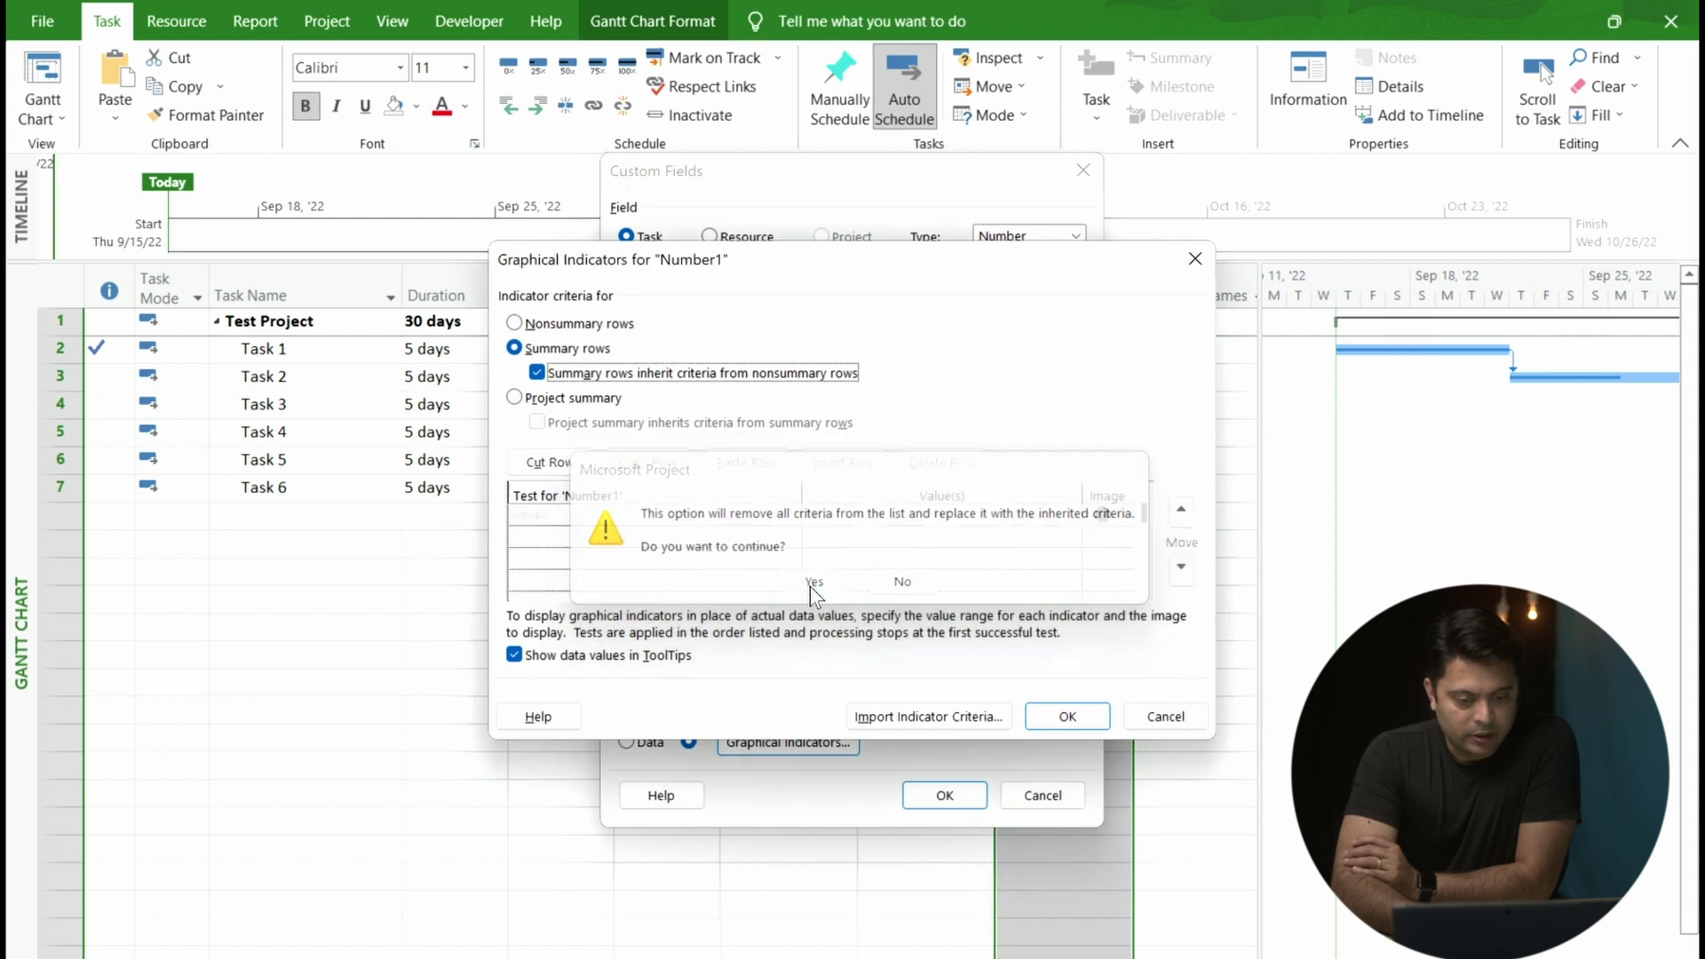
{"action": "left_click", "coordinate": [1066, 716]}
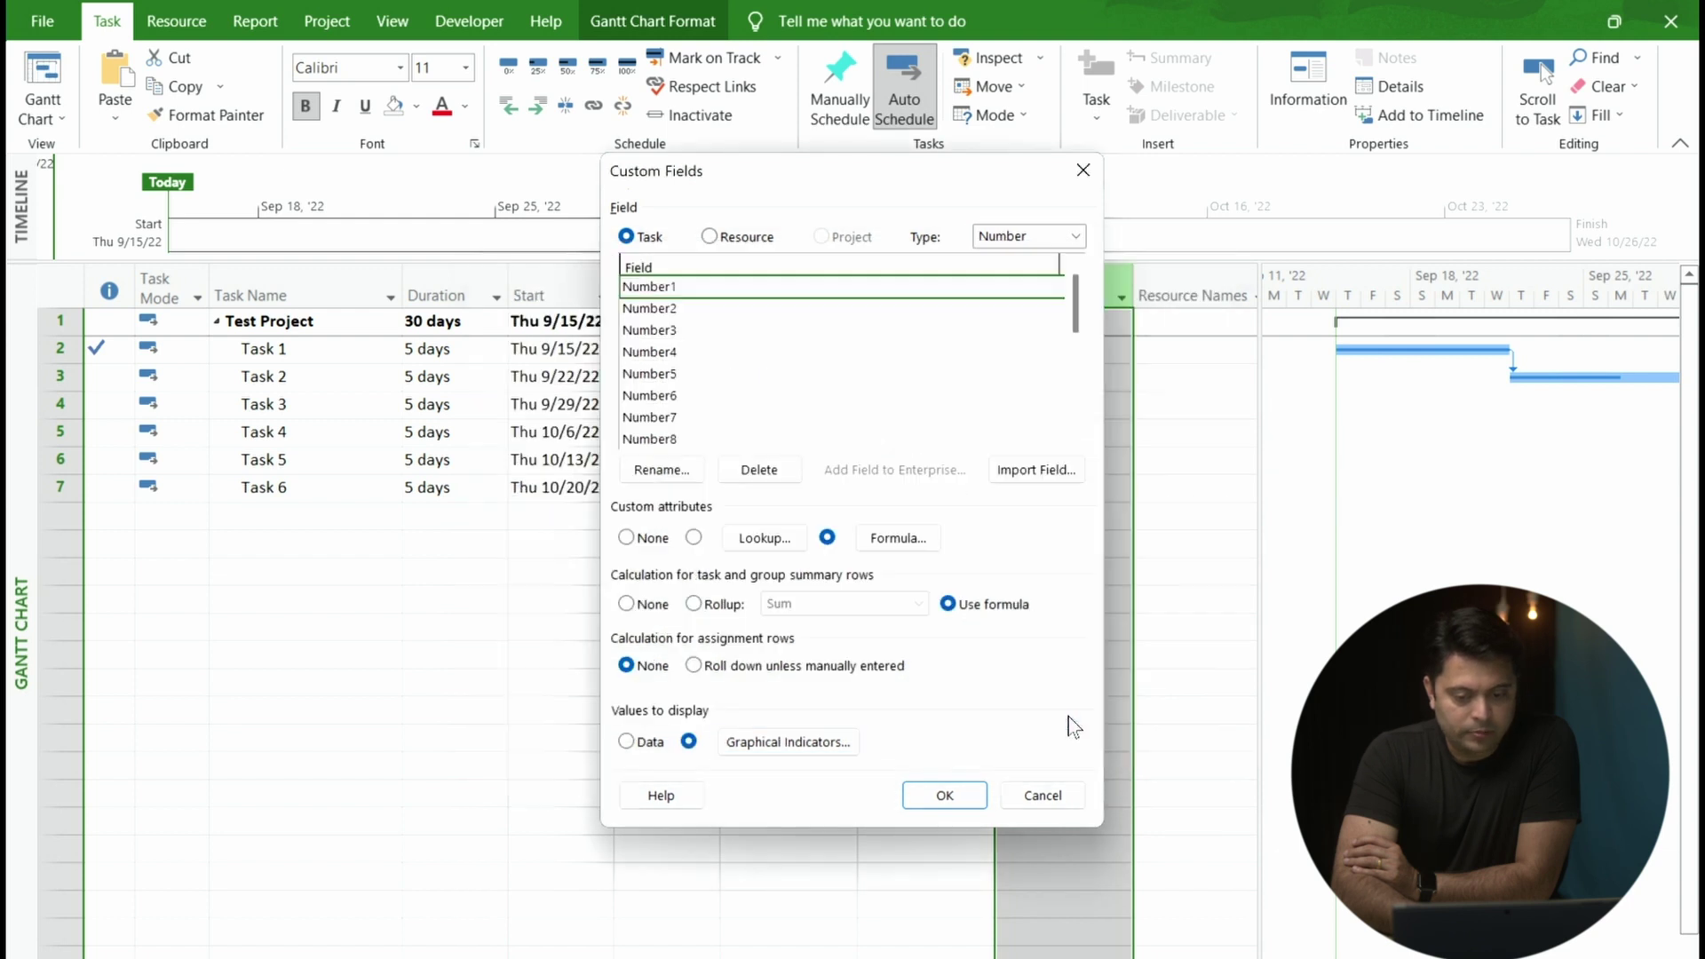
{"action": "left_click", "coordinate": [944, 795]}
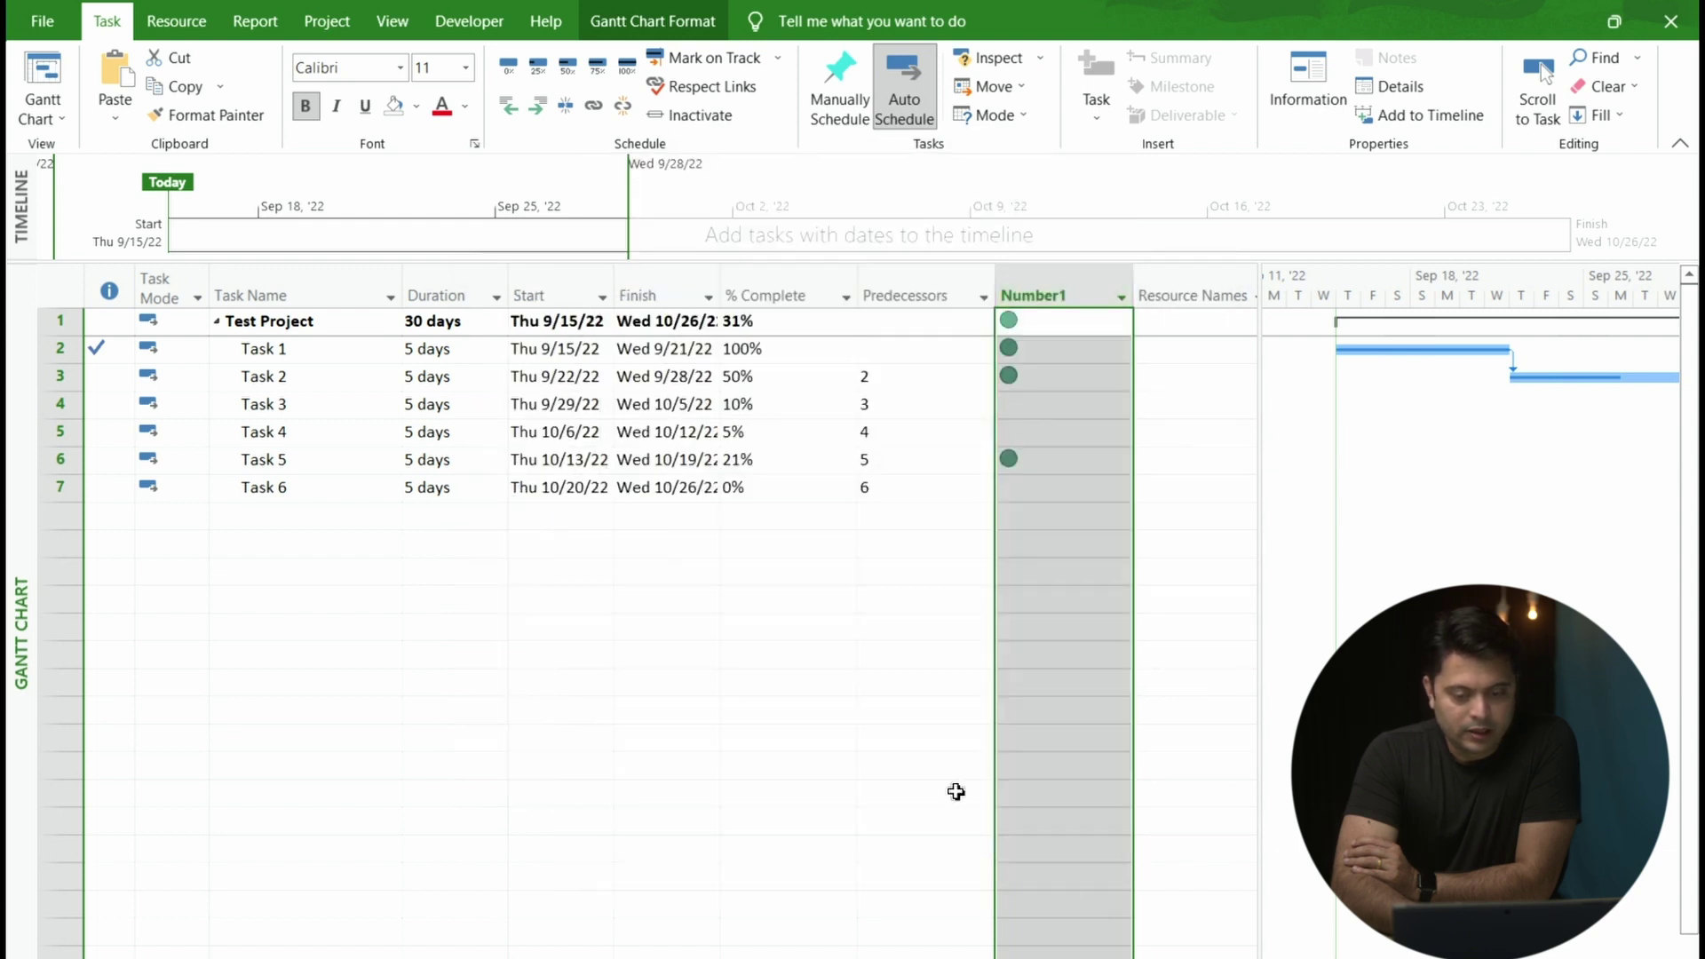
Reopen Number1's graphical indicators, reapply the inheritance of nonsummary criteria for summary rows, and accept the custom field settings
{"action": "left_click", "coordinate": [1014, 660]}
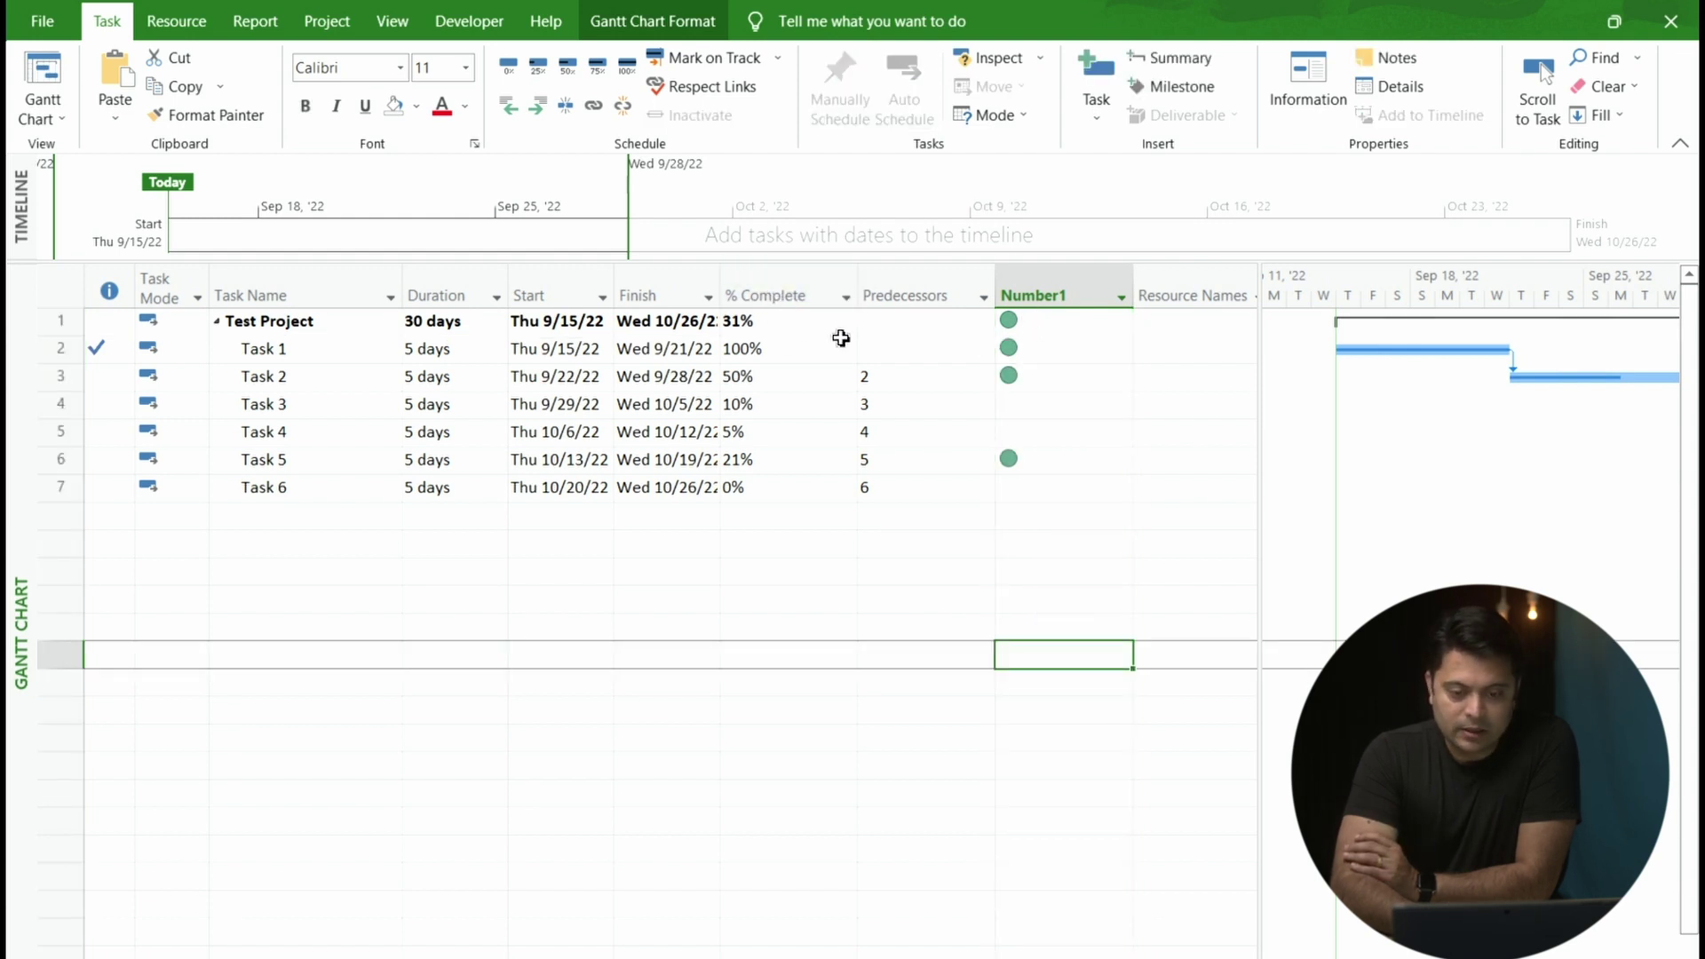
{"action": "left_click", "coordinate": [1026, 295]}
{"action": "right_click", "coordinate": [1028, 293]}
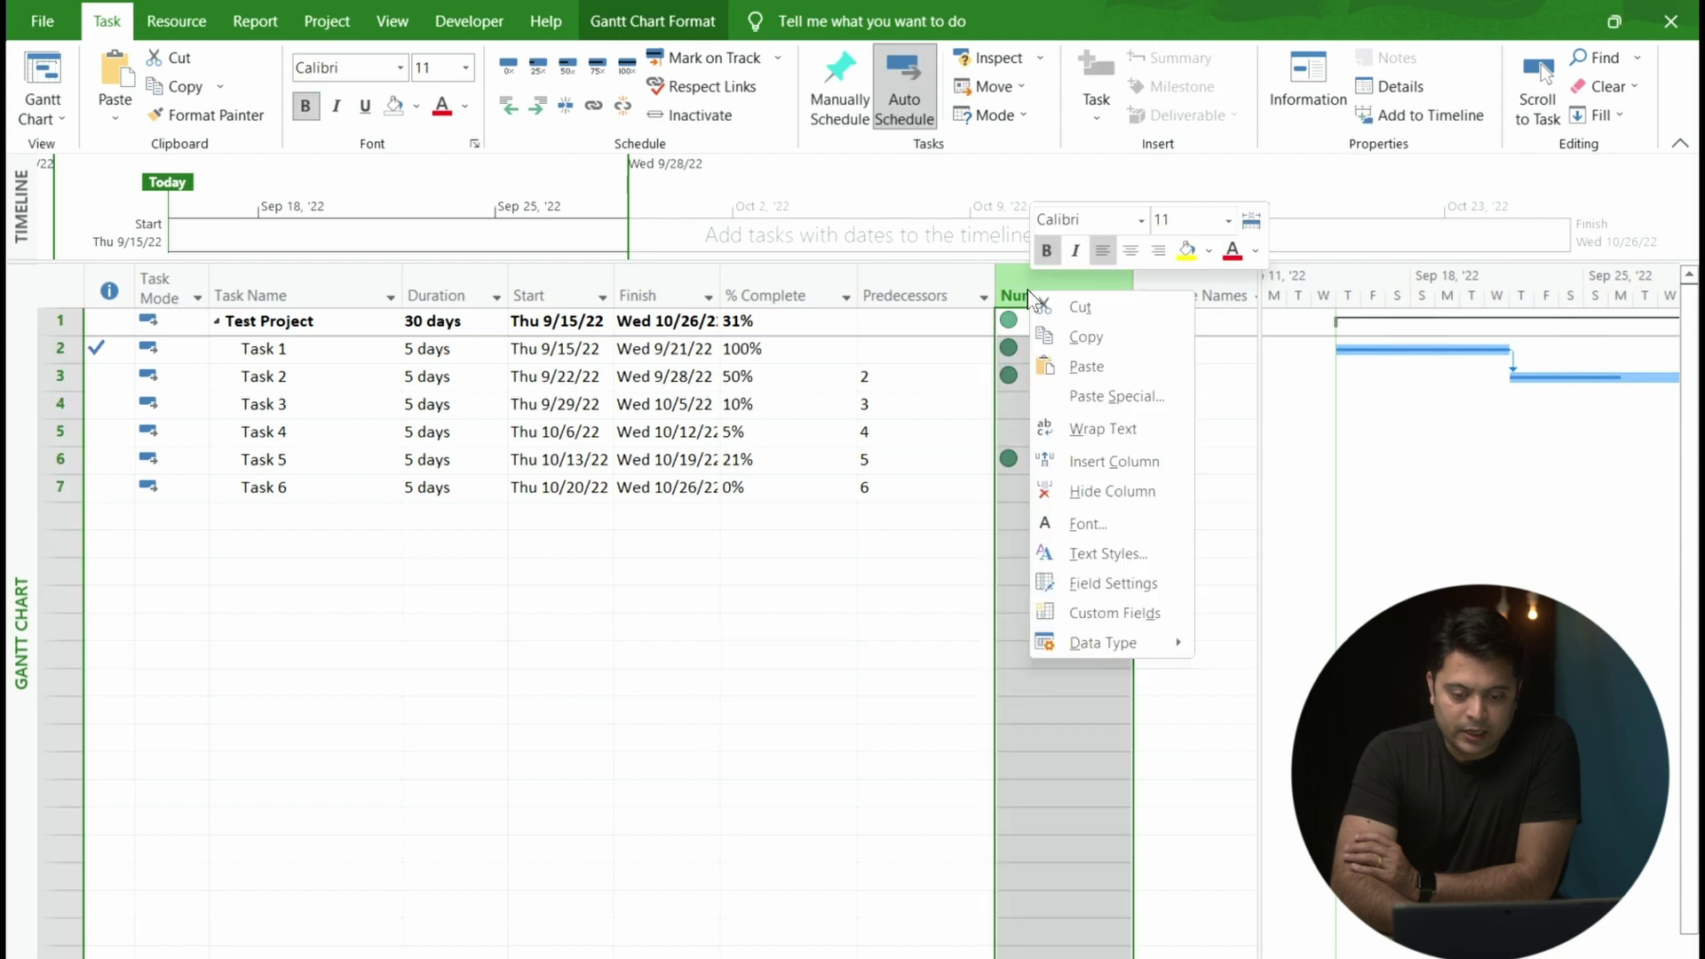
{"action": "left_click", "coordinate": [1081, 613]}
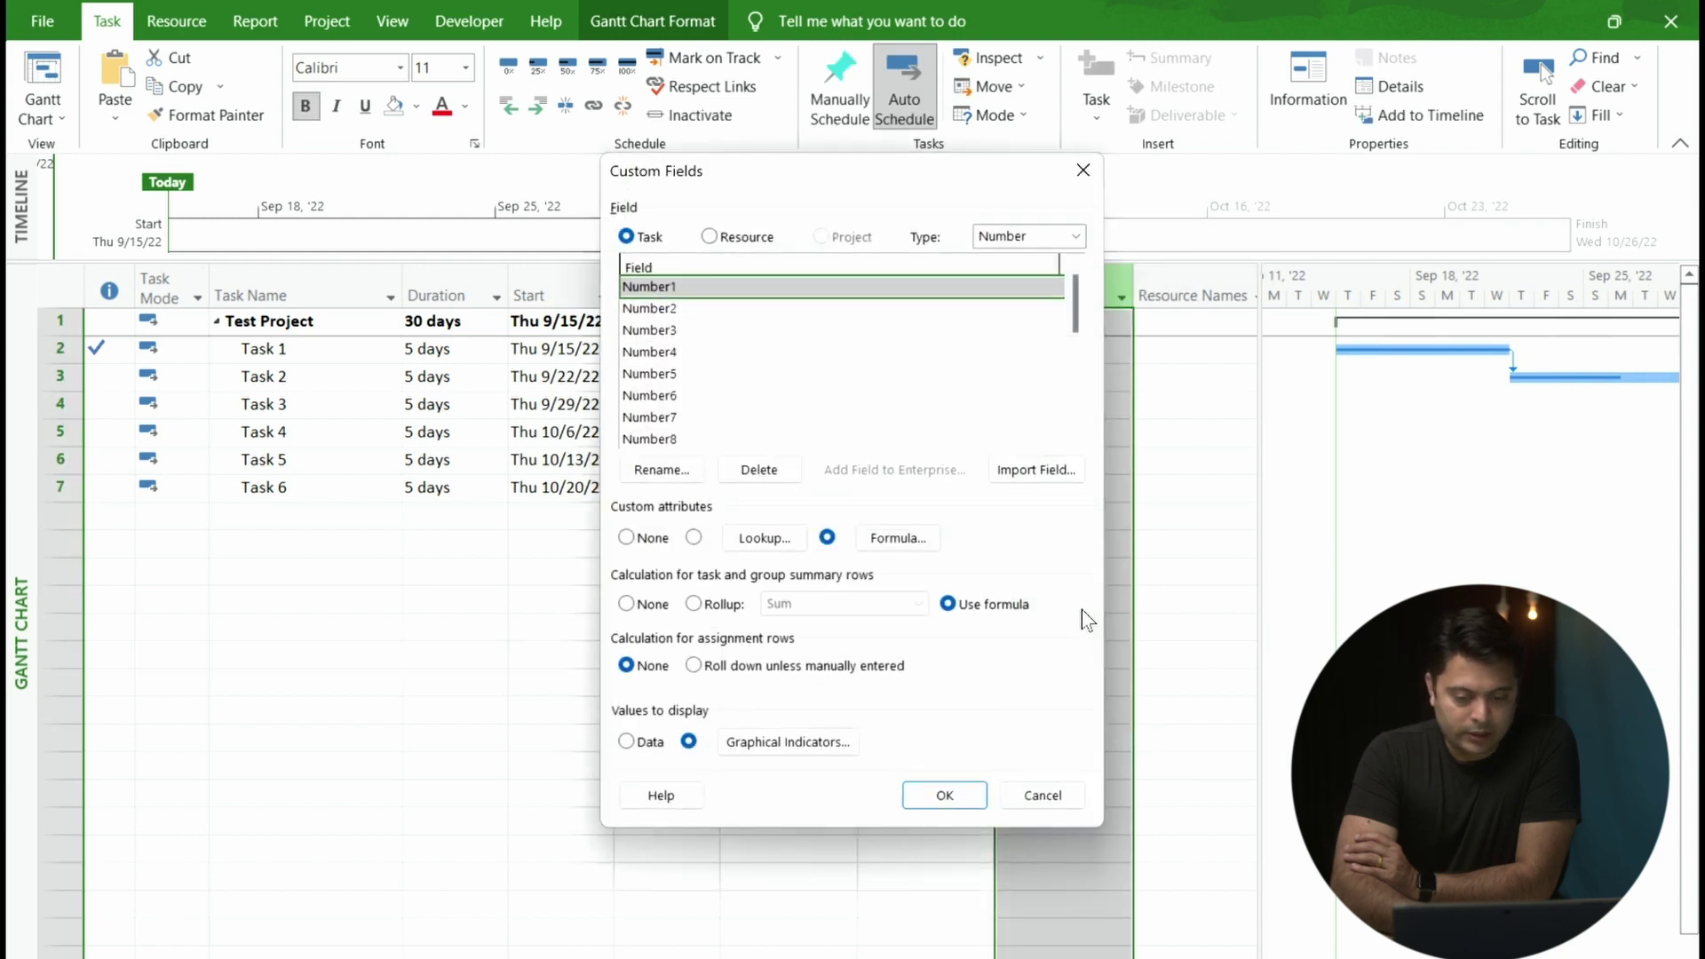
{"action": "left_click", "coordinate": [786, 743]}
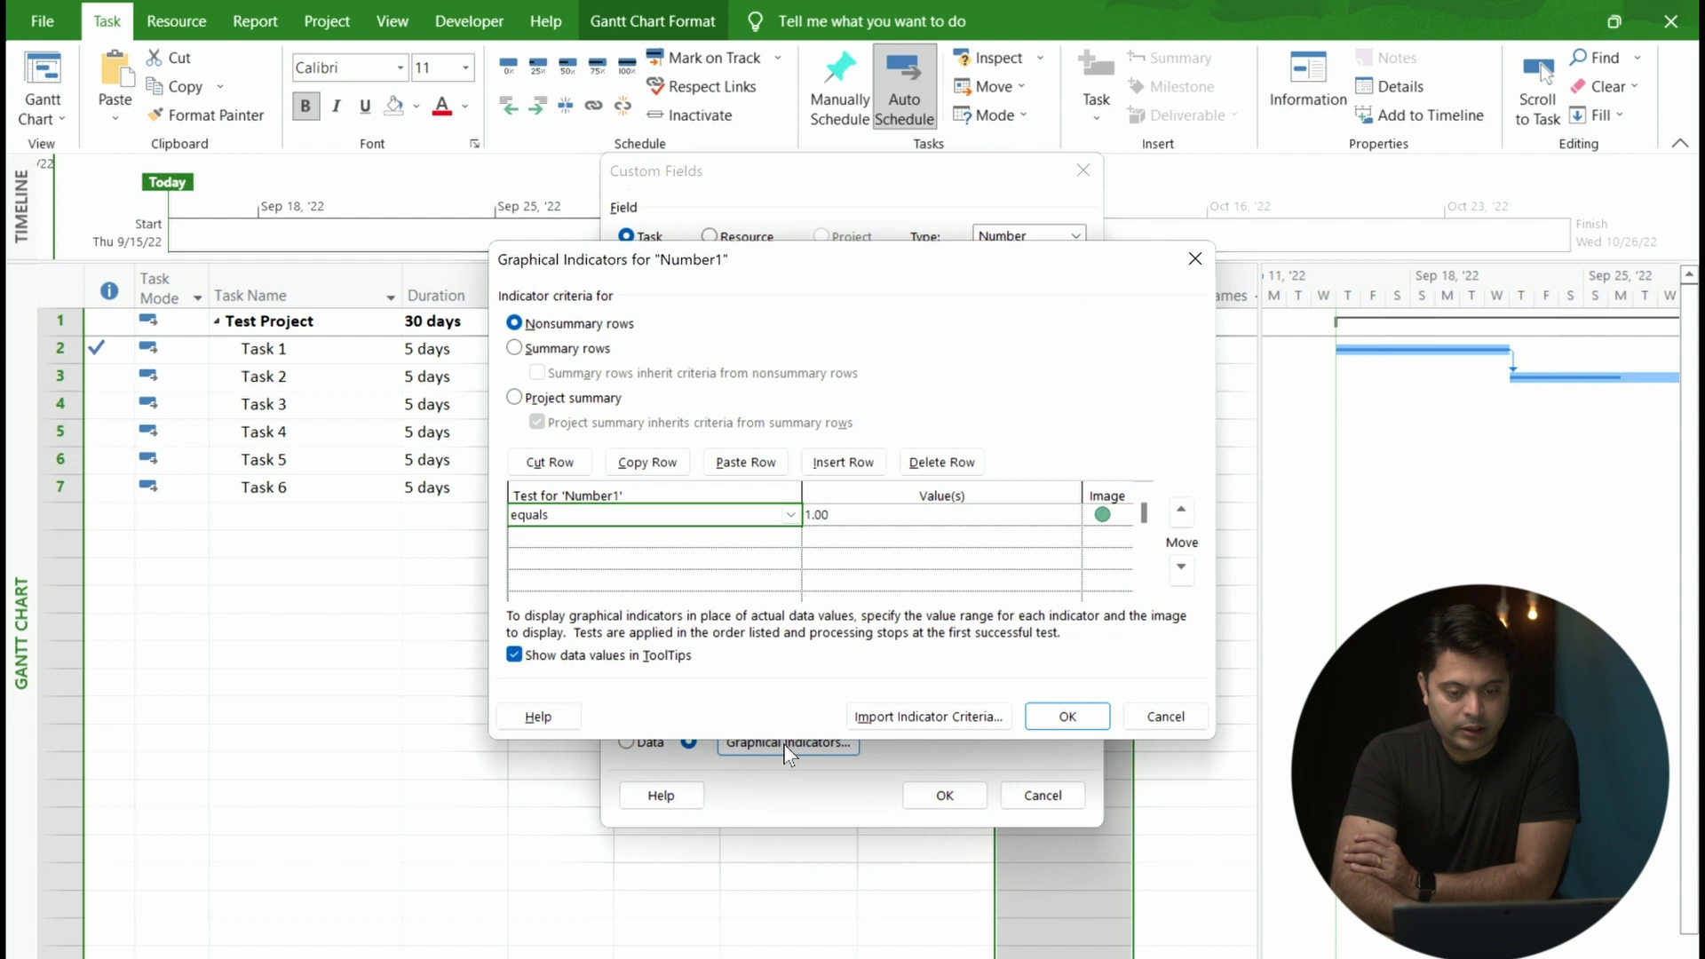
{"action": "left_click", "coordinate": [532, 349]}
{"action": "left_click", "coordinate": [539, 372]}
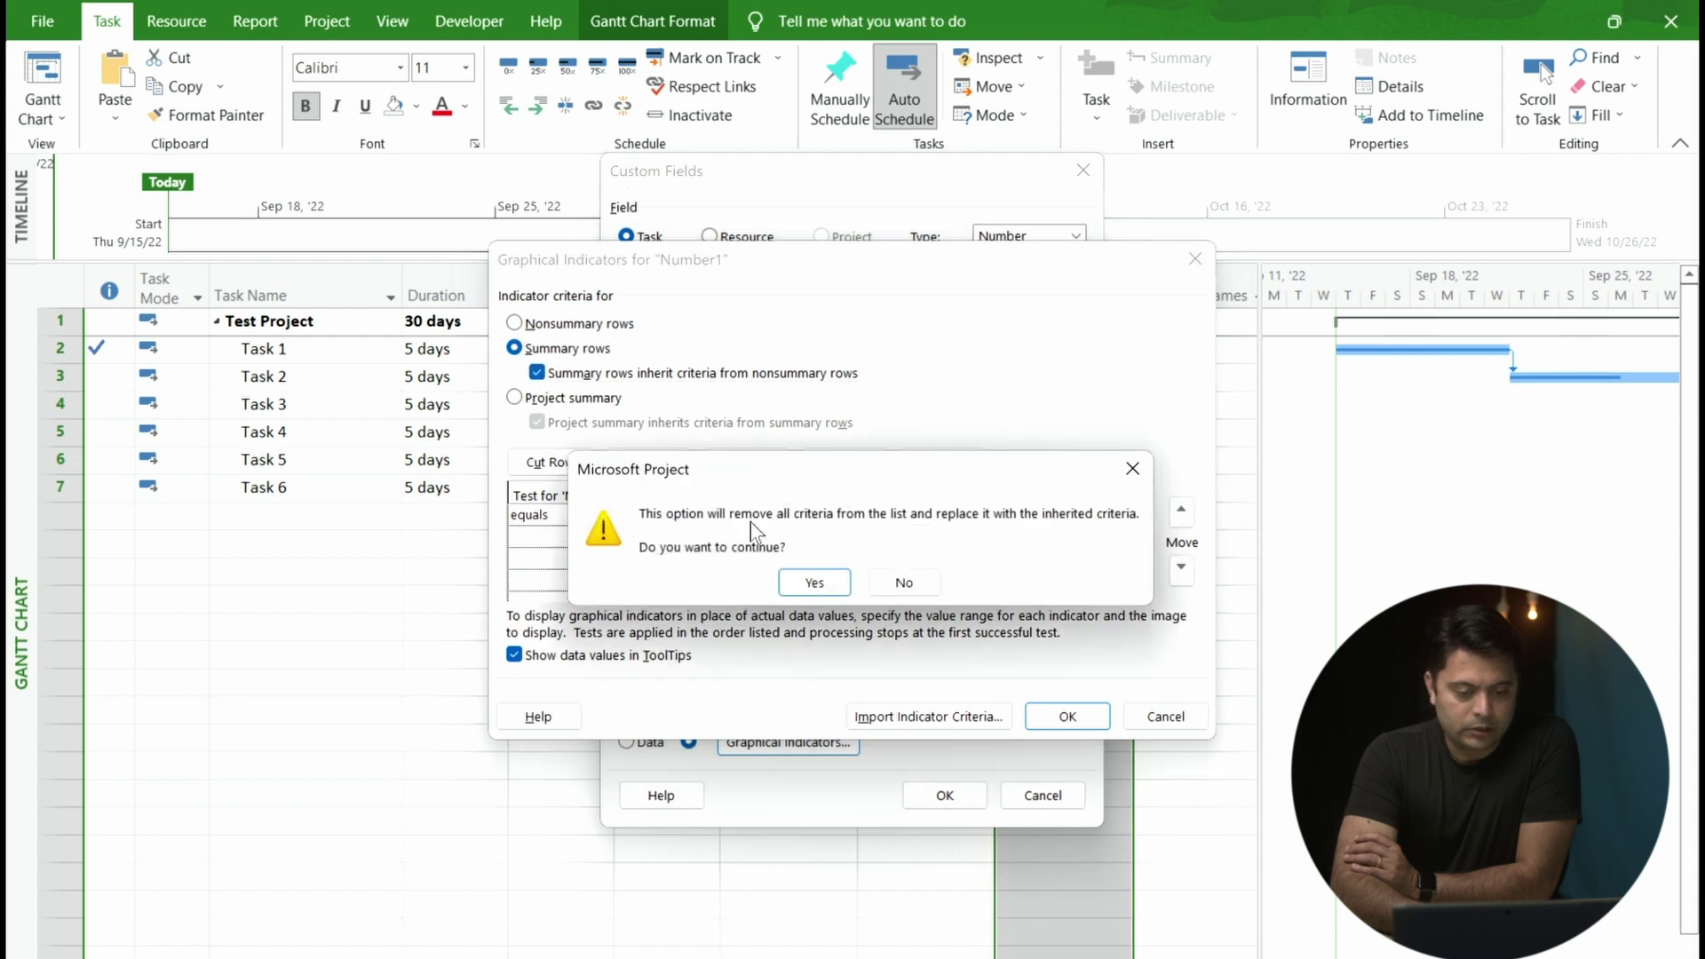
{"action": "left_click", "coordinate": [815, 582]}
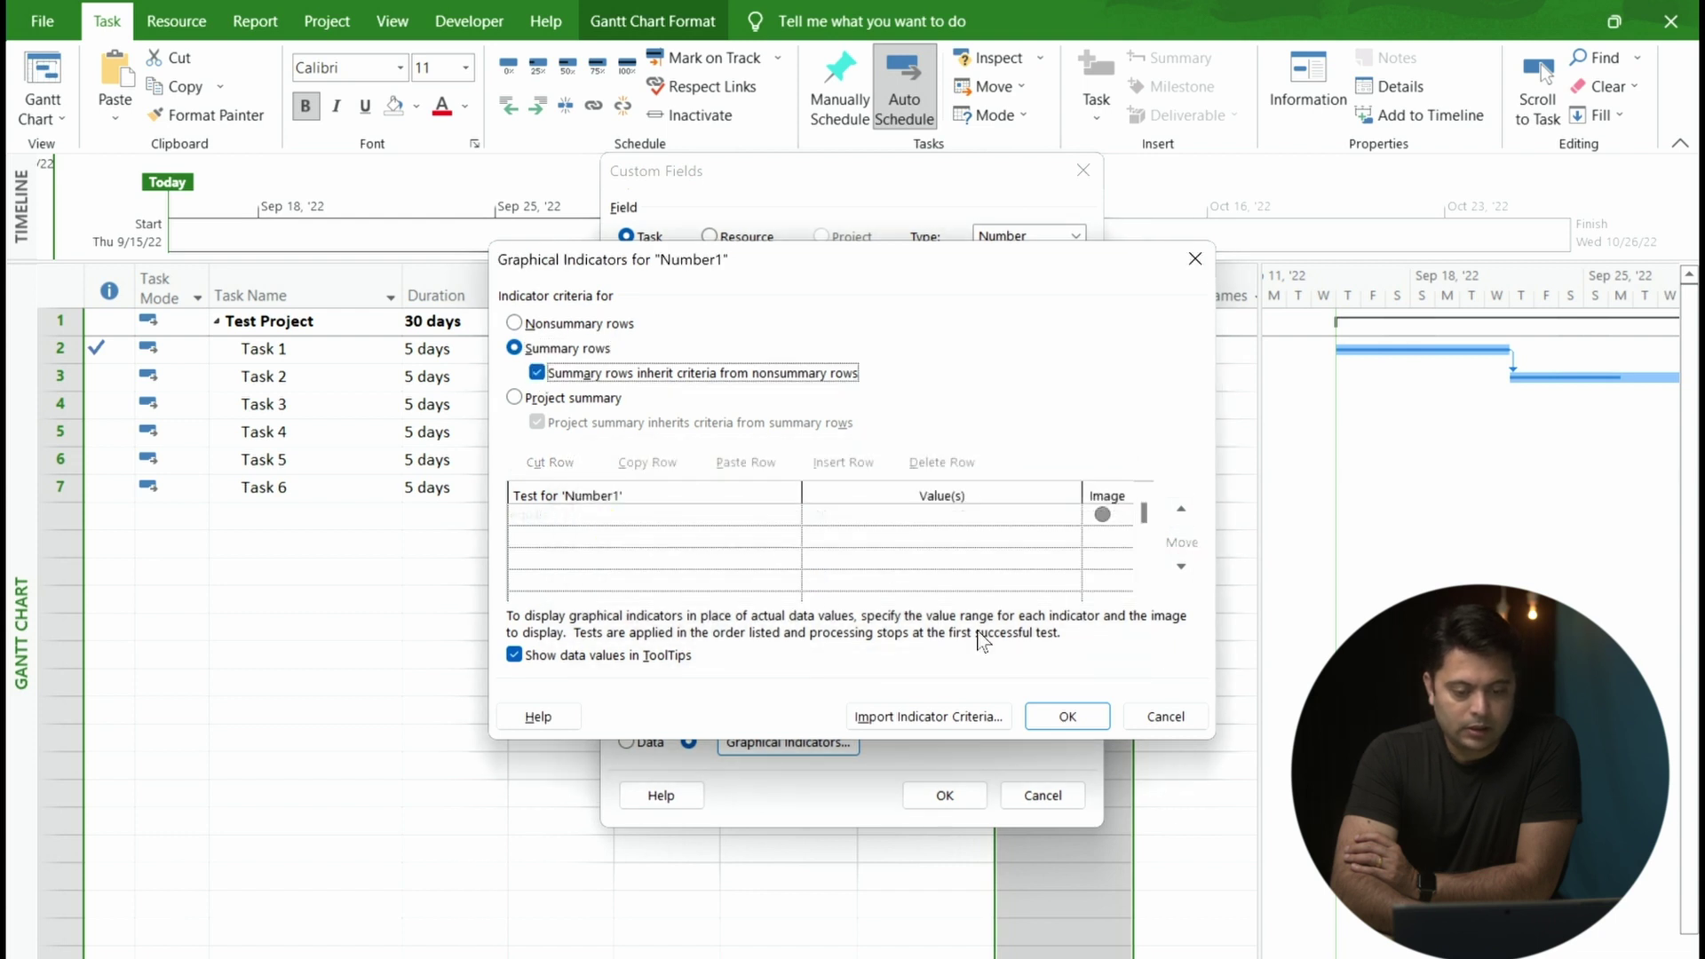
{"action": "left_click", "coordinate": [1069, 717]}
{"action": "left_click", "coordinate": [945, 795]}
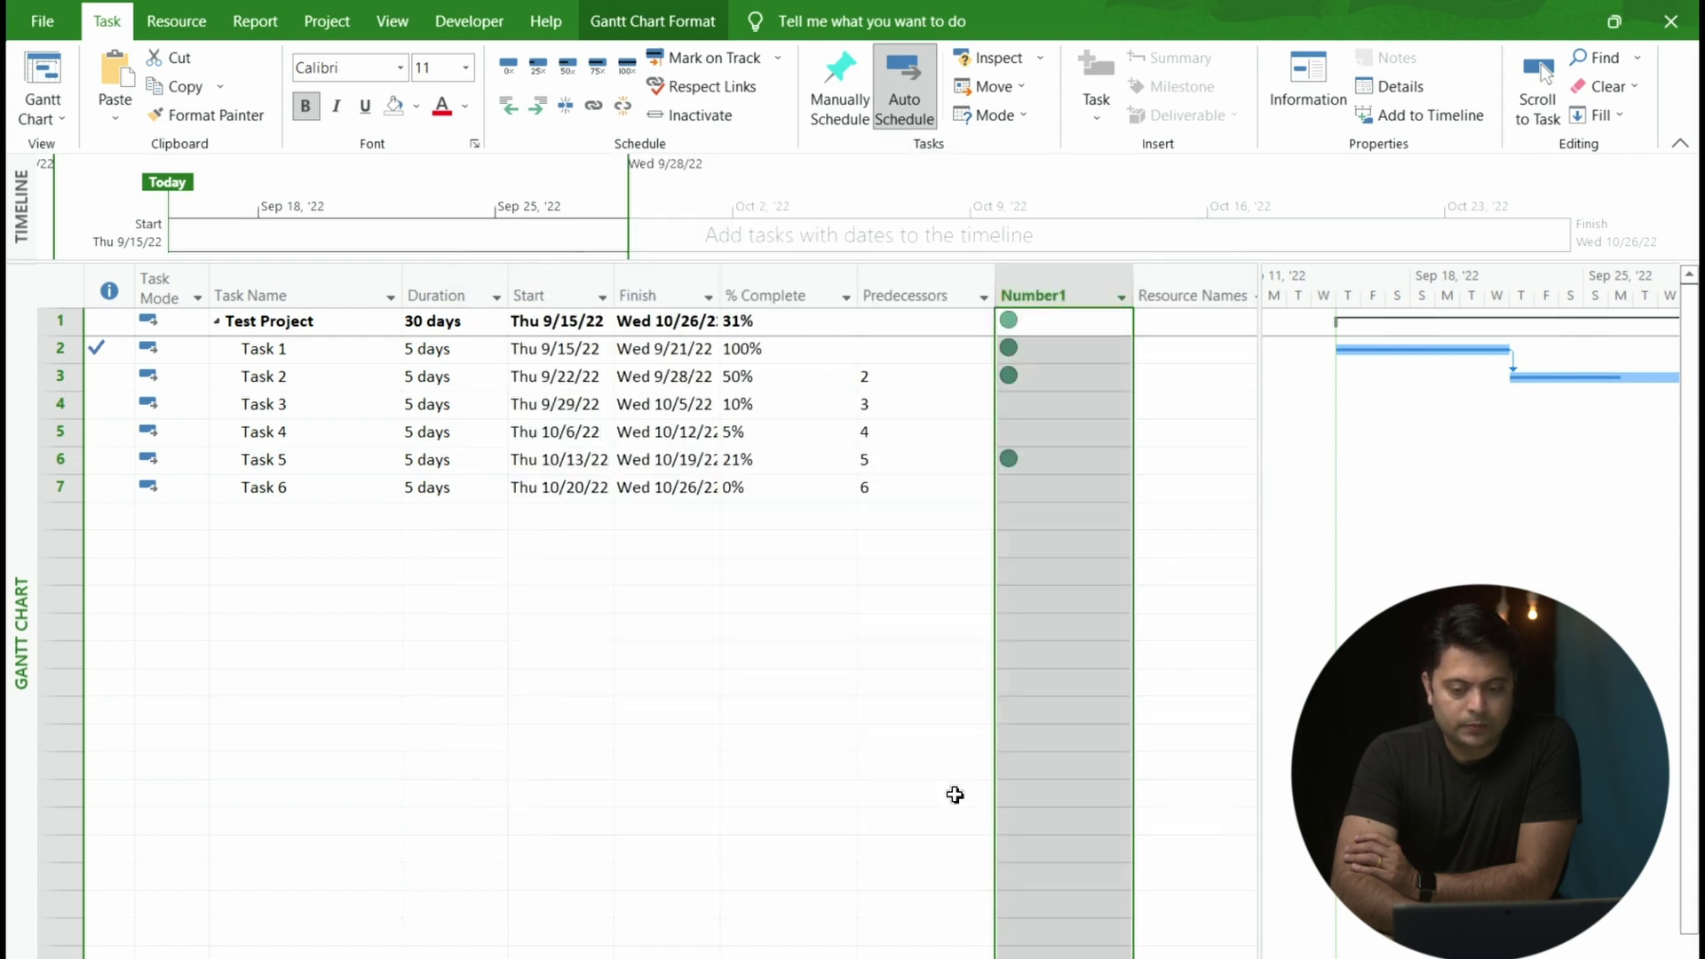